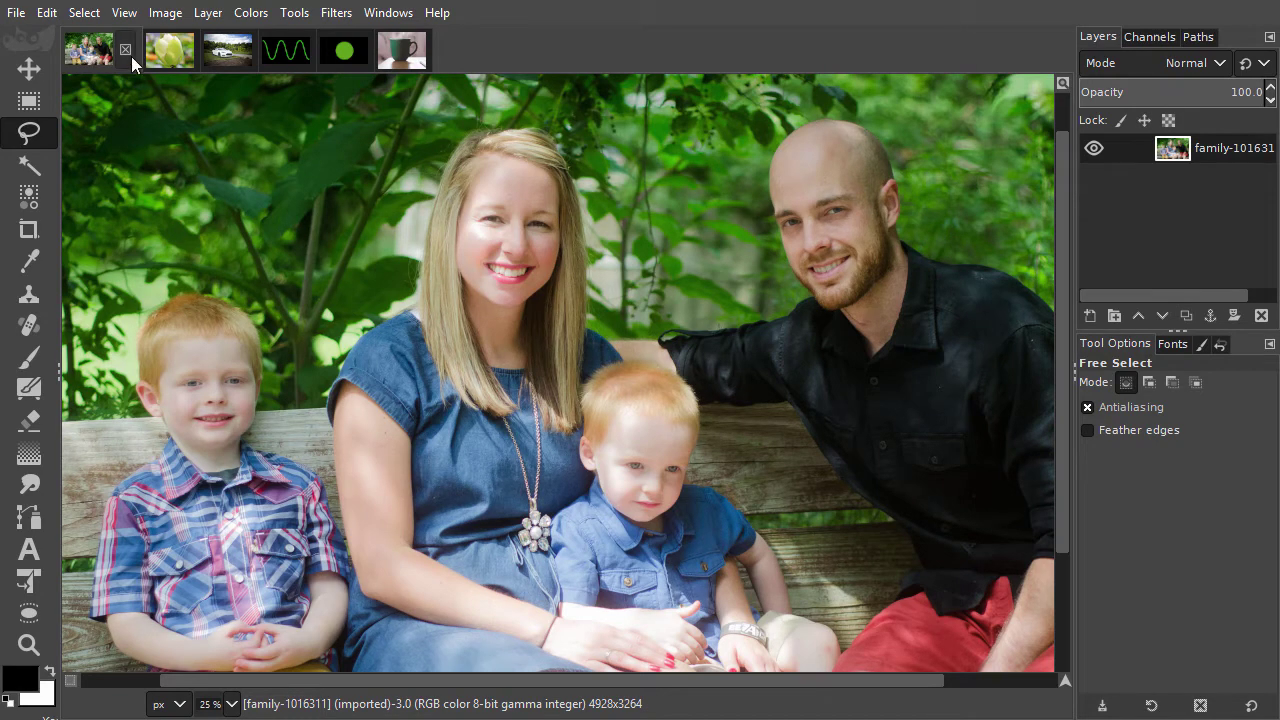
- Activate the Paths tool and switch to the green sine wave image
{"action": "left_click", "coordinate": [169, 57]}
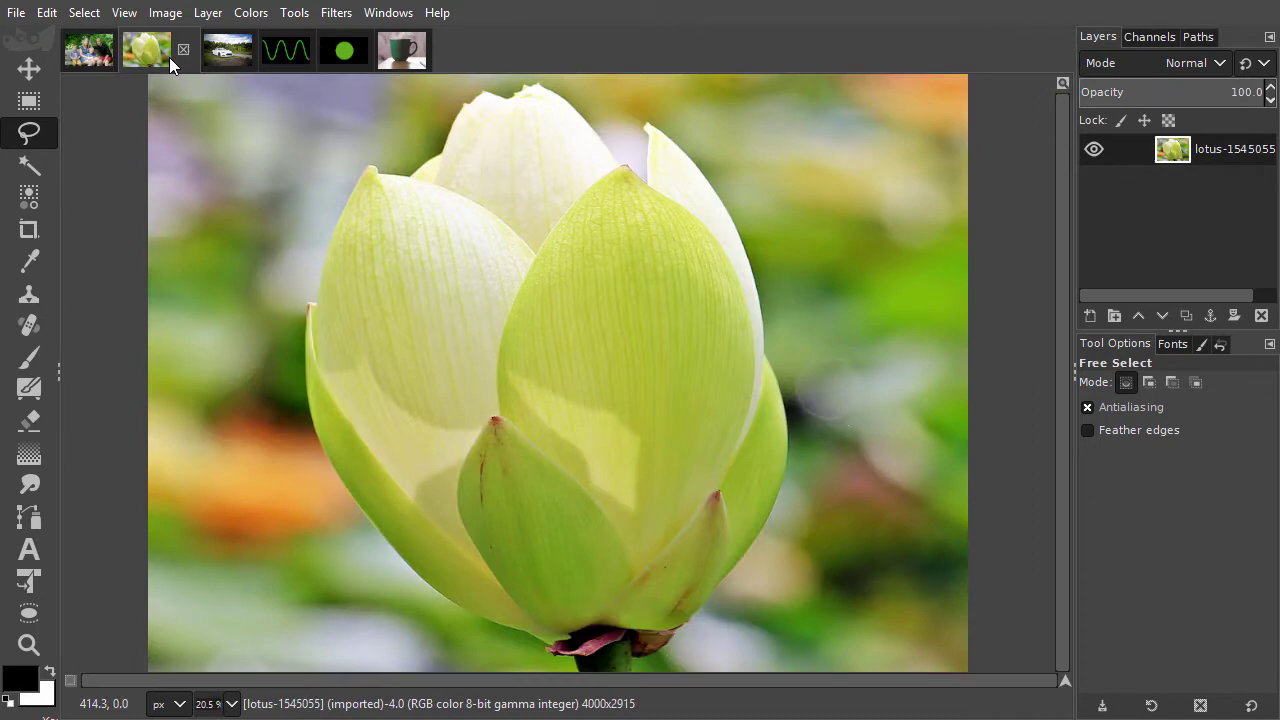
{"action": "left_click", "coordinate": [229, 52]}
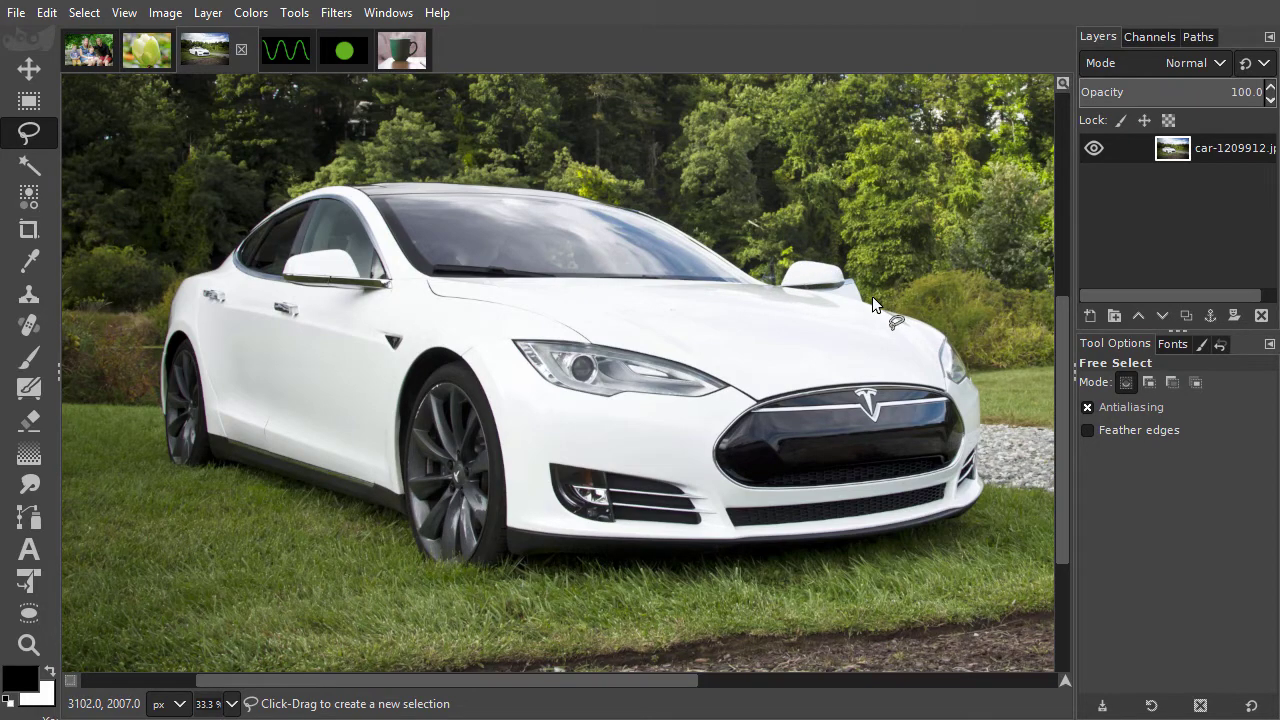
{"action": "left_click", "coordinate": [36, 518]}
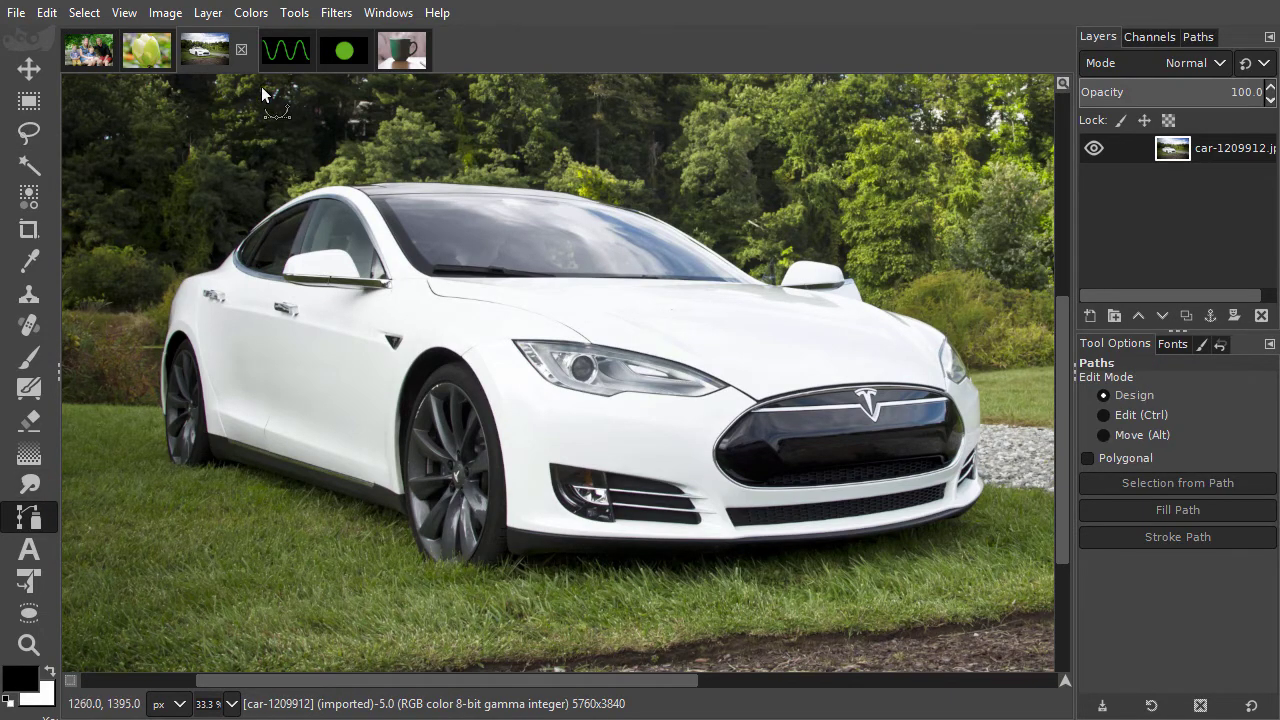
{"action": "left_click", "coordinate": [287, 51]}
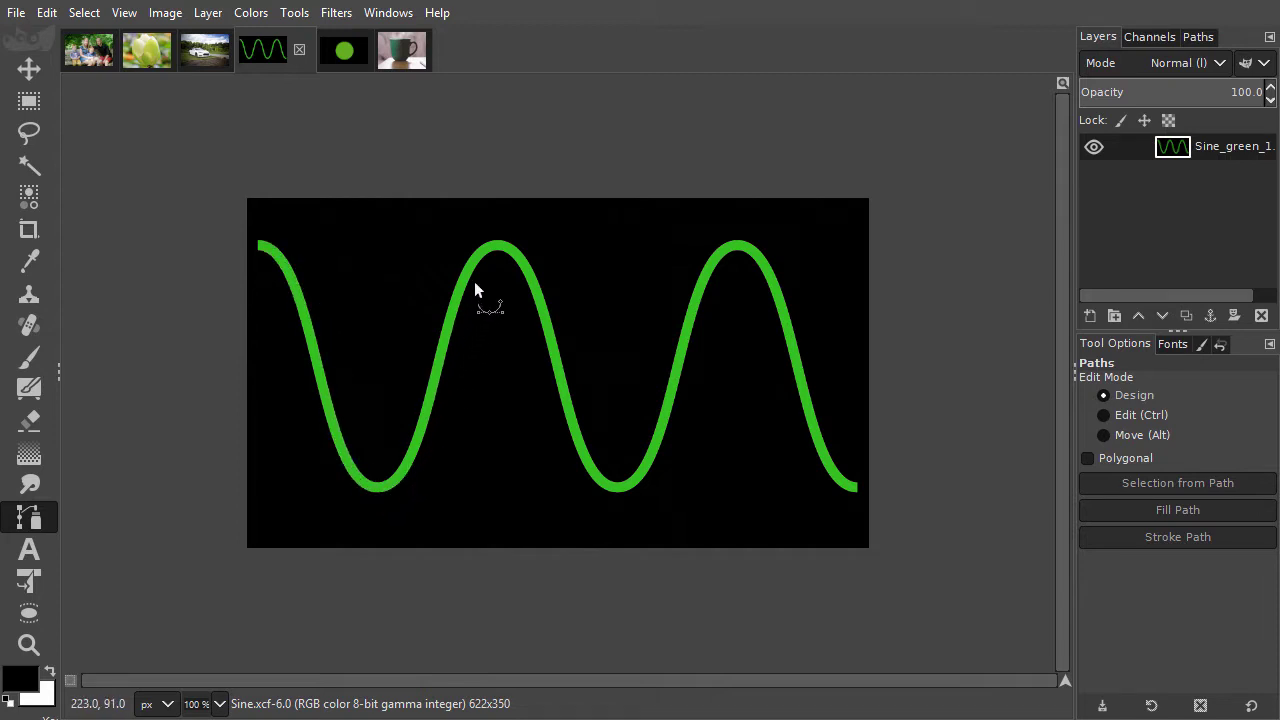
- Start a path at the wave's left end and extend symmetrical, roughly horizontal handles from that anchor
{"action": "left_click", "coordinate": [260, 246]}
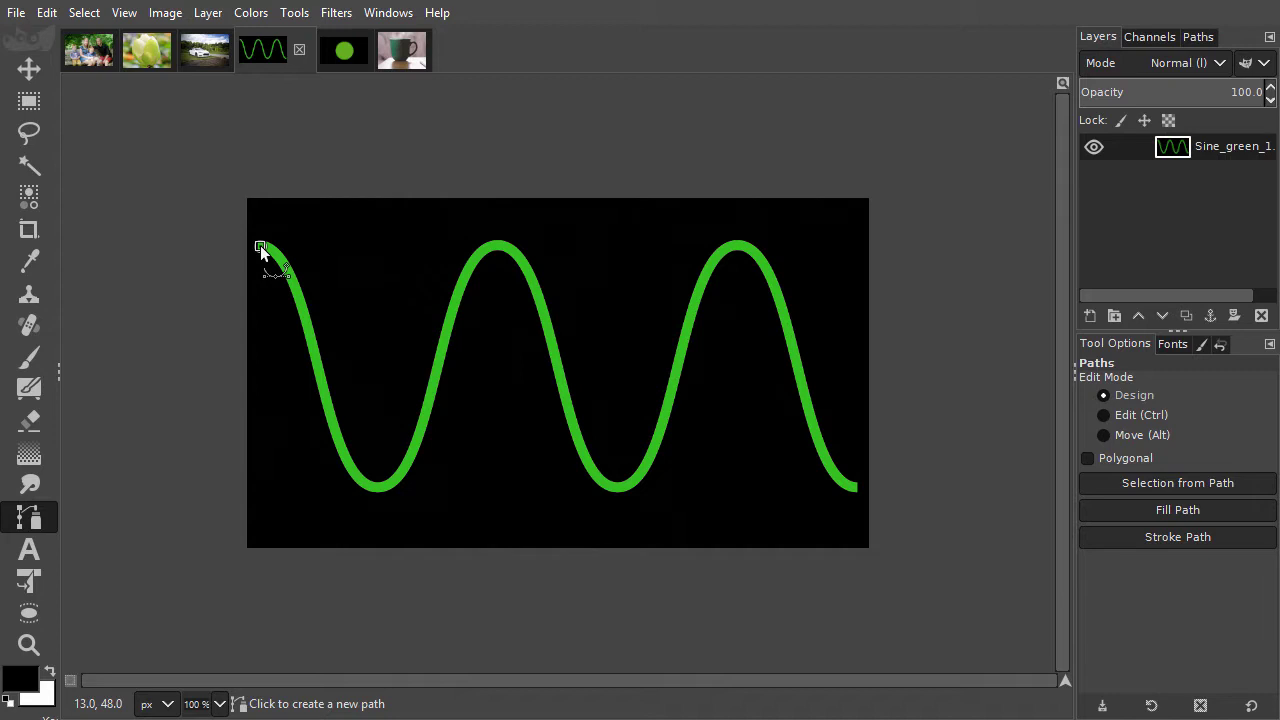
{"action": "left_click_drag", "start_coordinate": [261, 247], "coordinate": [296, 253]}
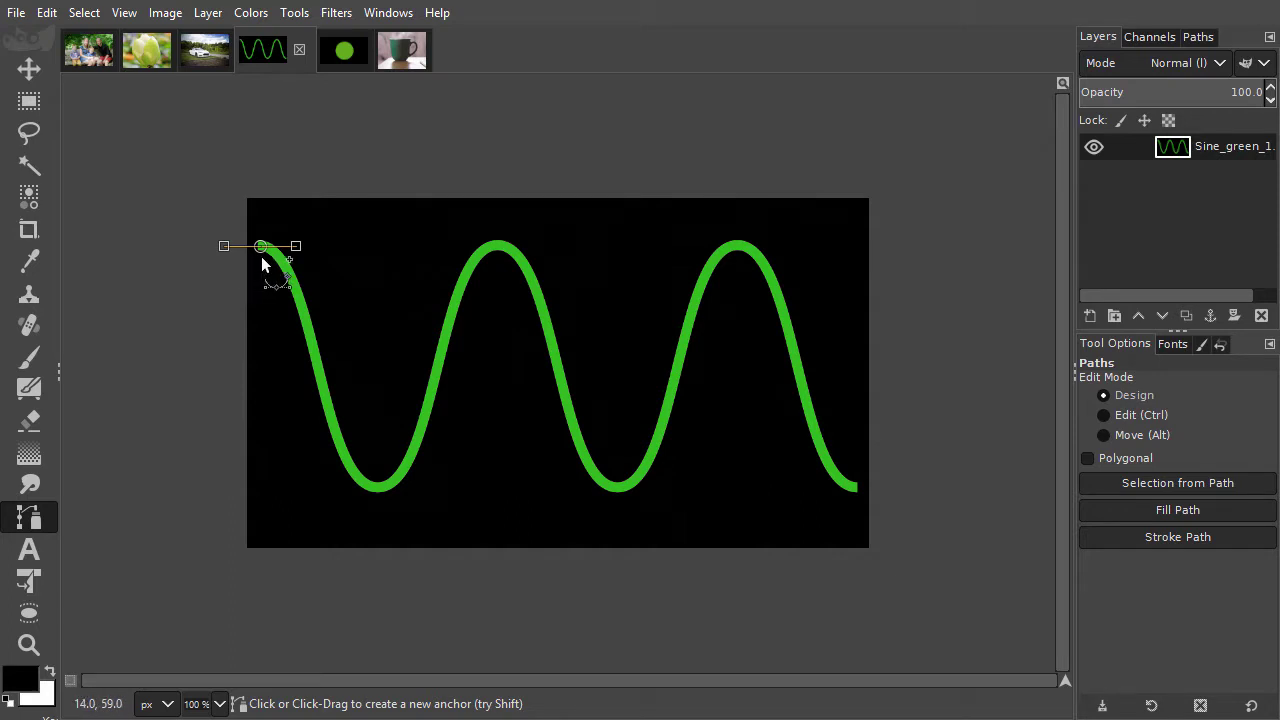
{"action": "key", "text": "shift"}
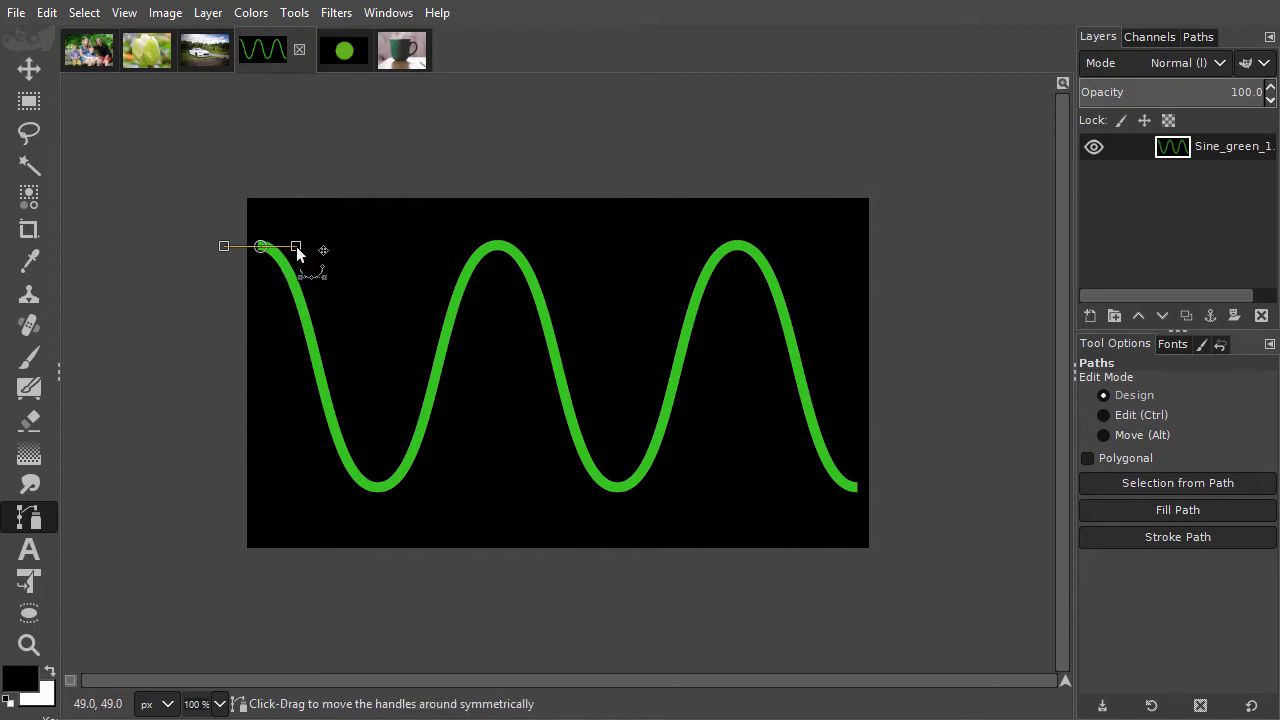
{"action": "mouse_move", "coordinate": [297, 250]}
{"action": "left_mouse_down"}
{"action": "mouse_move", "coordinate": [341, 250]}
{"action": "mouse_move", "coordinate": [305, 246]}
{"action": "mouse_move", "coordinate": [335, 248]}
{"action": "mouse_move", "coordinate": [350, 204]}
{"action": "mouse_move", "coordinate": [279, 134]}
{"action": "mouse_move", "coordinate": [193, 135]}
{"action": "mouse_move", "coordinate": [135, 230]}
{"action": "mouse_move", "coordinate": [163, 166]}
{"action": "mouse_move", "coordinate": [261, 149]}
{"action": "mouse_move", "coordinate": [330, 187]}
{"action": "mouse_move", "coordinate": [355, 244]}
{"action": "mouse_move", "coordinate": [416, 249]}
{"action": "mouse_move", "coordinate": [282, 251]}
{"action": "mouse_move", "coordinate": [301, 247]}
{"action": "left_mouse_up"}
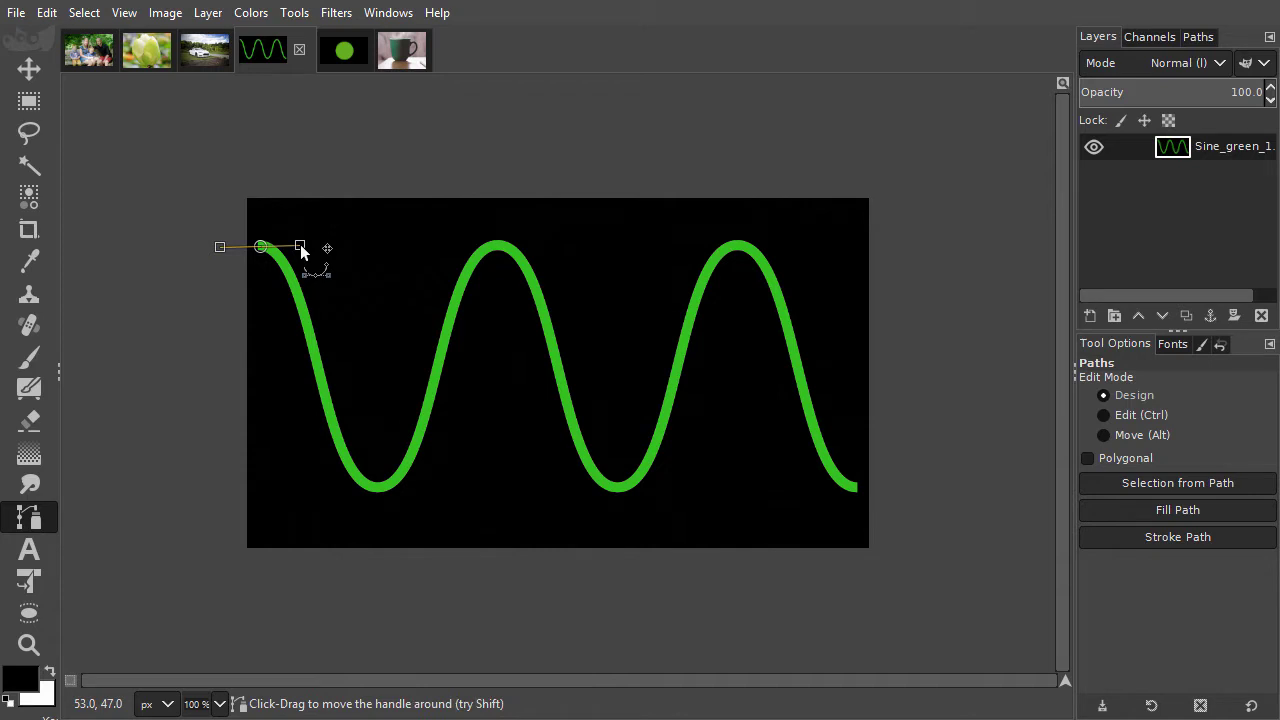
{"action": "left_click_drag", "start_coordinate": [300, 245], "coordinate": [308, 247]}
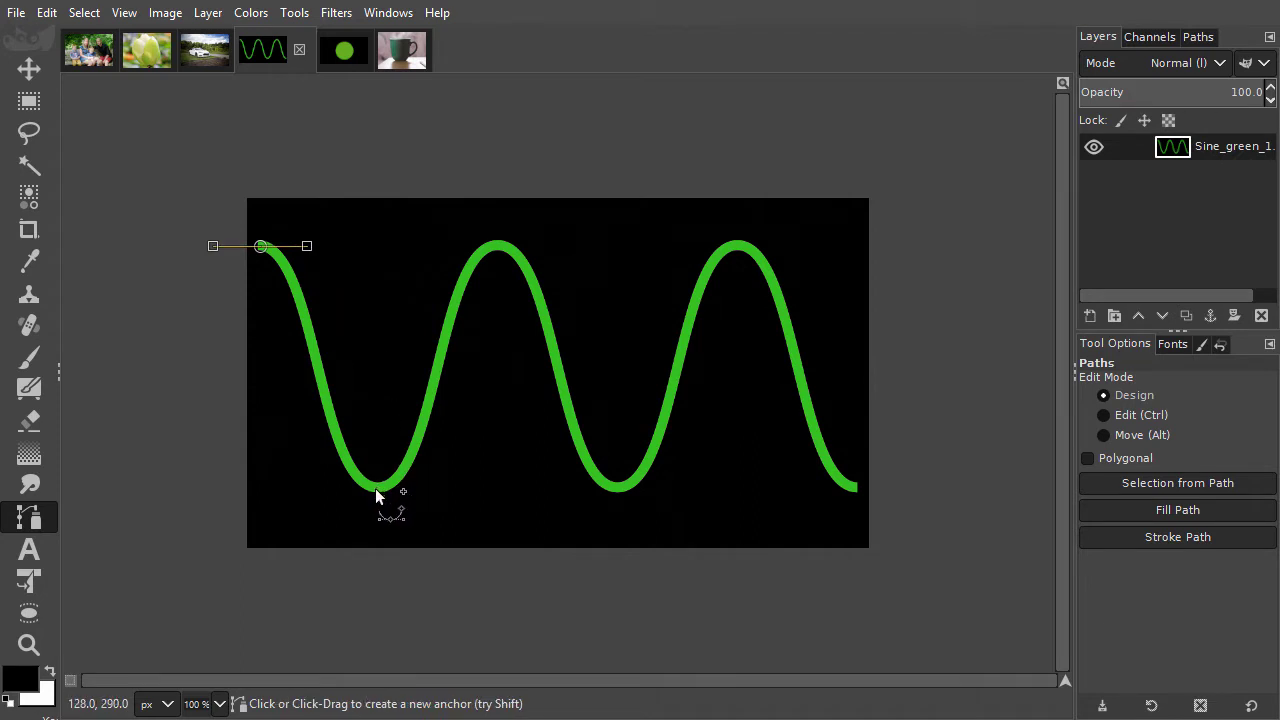
- Add a curved anchor at the wave's first trough and shorten both handles so the segment follows the green line
{"action": "left_click_drag", "start_coordinate": [375, 488], "coordinate": [440, 492]}
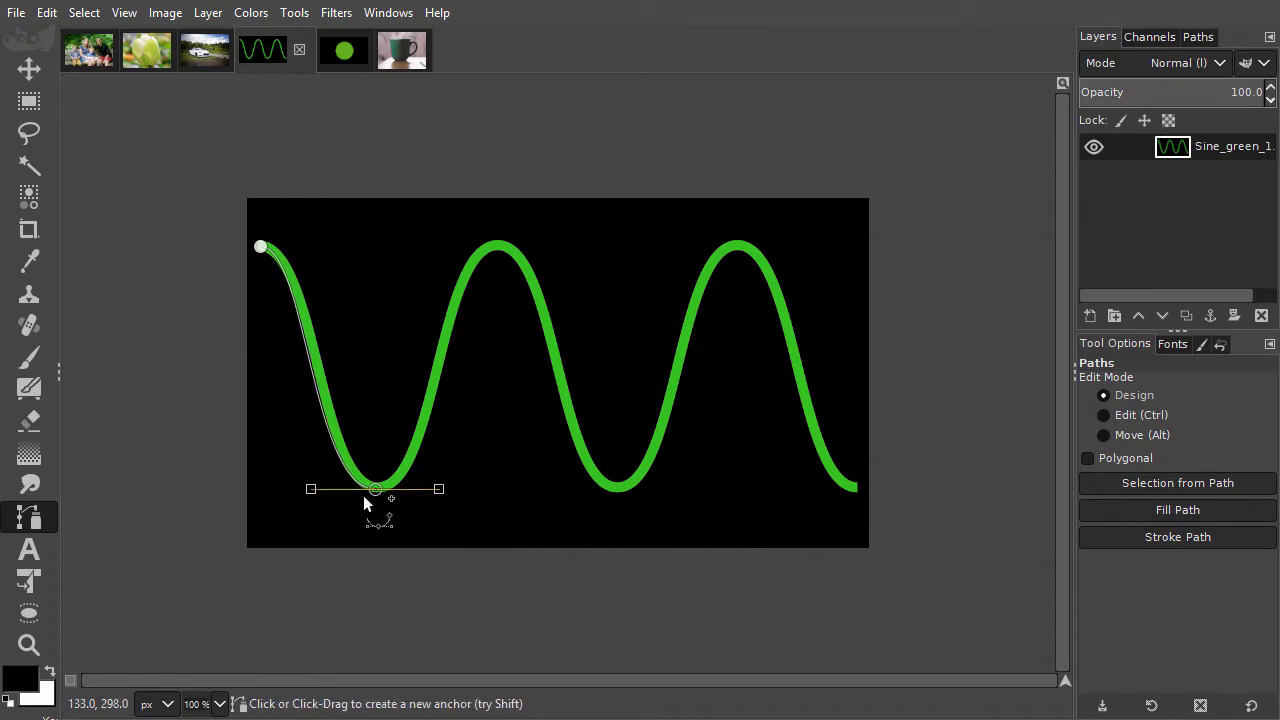
{"action": "mouse_move", "coordinate": [314, 491]}
{"action": "left_mouse_down"}
{"action": "mouse_move", "coordinate": [354, 423]}
{"action": "mouse_move", "coordinate": [297, 388]}
{"action": "mouse_move", "coordinate": [250, 466]}
{"action": "mouse_move", "coordinate": [288, 509]}
{"action": "mouse_move", "coordinate": [334, 477]}
{"action": "left_mouse_up"}
{"action": "mouse_move", "coordinate": [438, 488]}
{"action": "left_mouse_down"}
{"action": "mouse_move", "coordinate": [440, 456]}
{"action": "mouse_move", "coordinate": [444, 490]}
{"action": "mouse_move", "coordinate": [481, 490]}
{"action": "mouse_move", "coordinate": [419, 491]}
{"action": "left_mouse_up"}
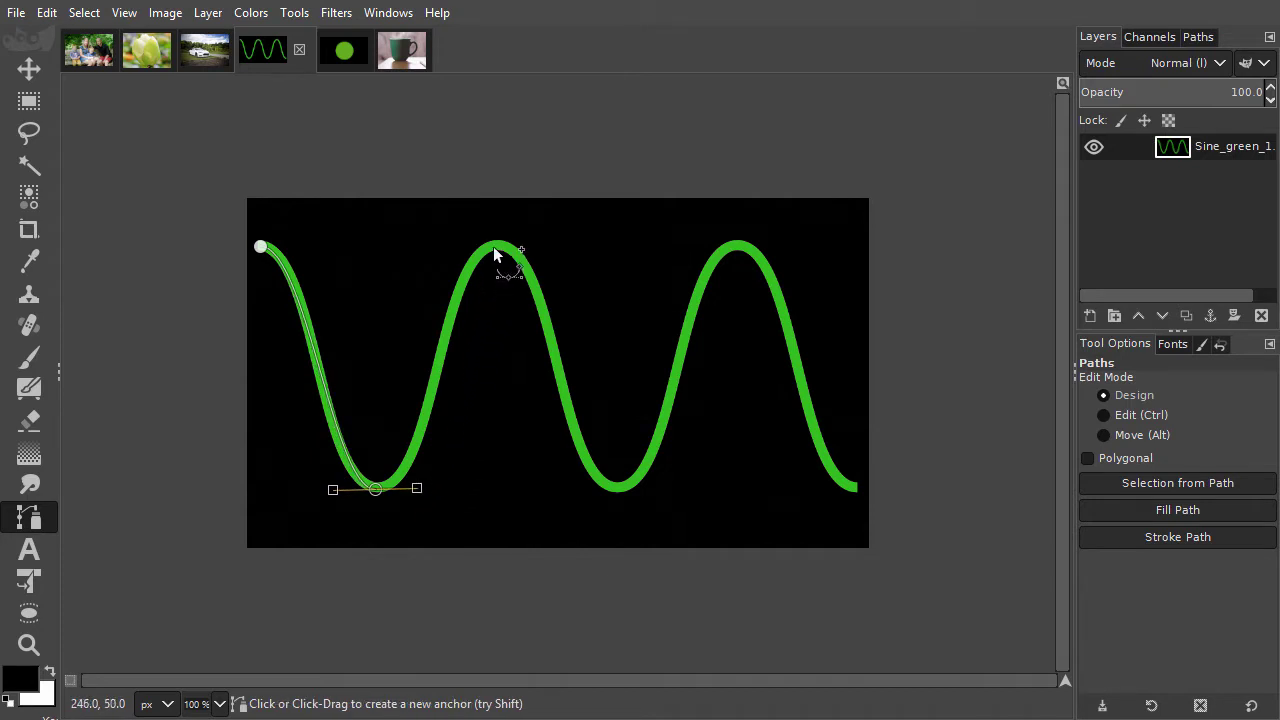
- Continue the path with curved anchors at the middle crest, second trough, last crest and right end of the wave
{"action": "left_click_drag", "start_coordinate": [493, 246], "coordinate": [537, 252]}
{"action": "left_click", "coordinate": [614, 489]}
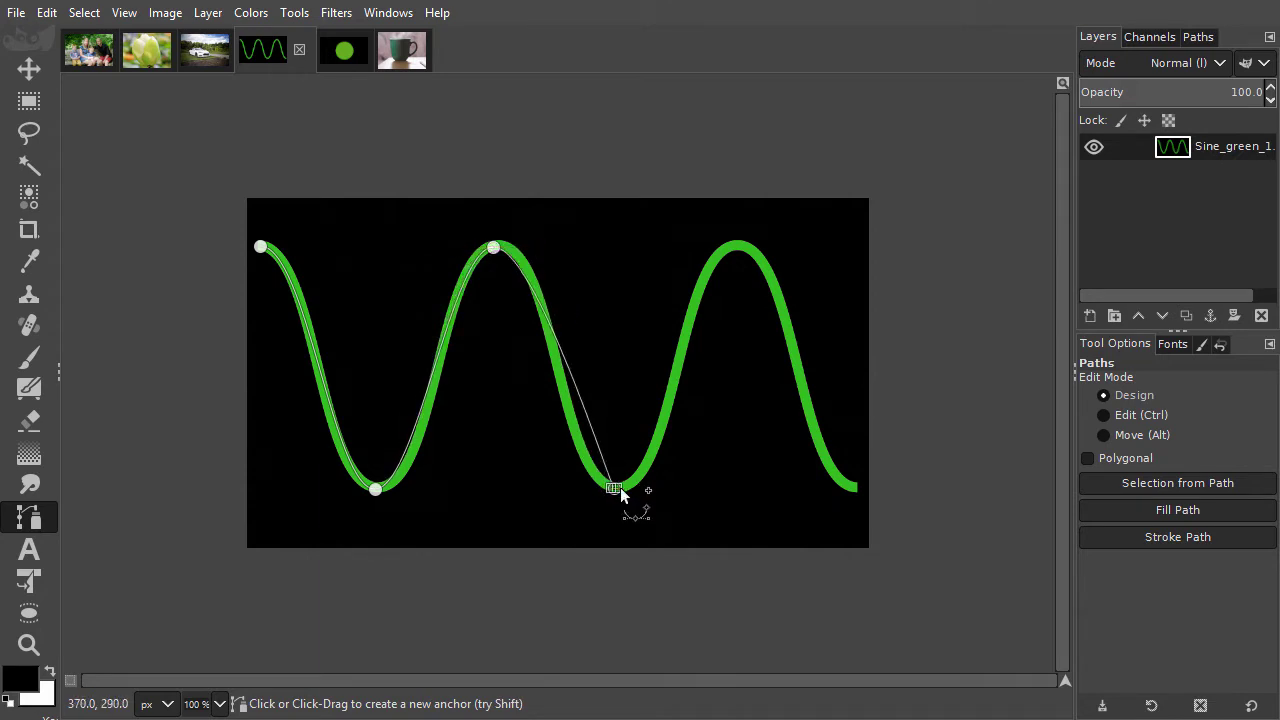
{"action": "left_click_drag", "start_coordinate": [620, 489], "coordinate": [661, 489]}
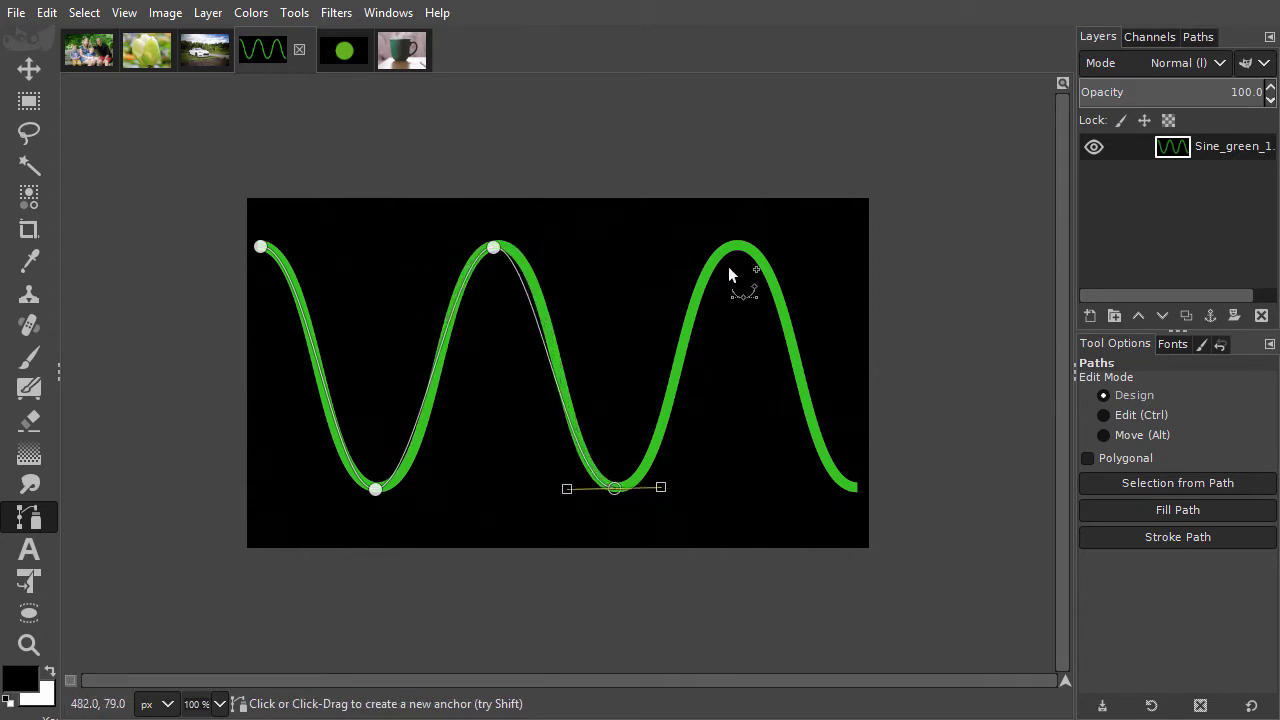
{"action": "left_click_drag", "start_coordinate": [738, 246], "coordinate": [789, 246]}
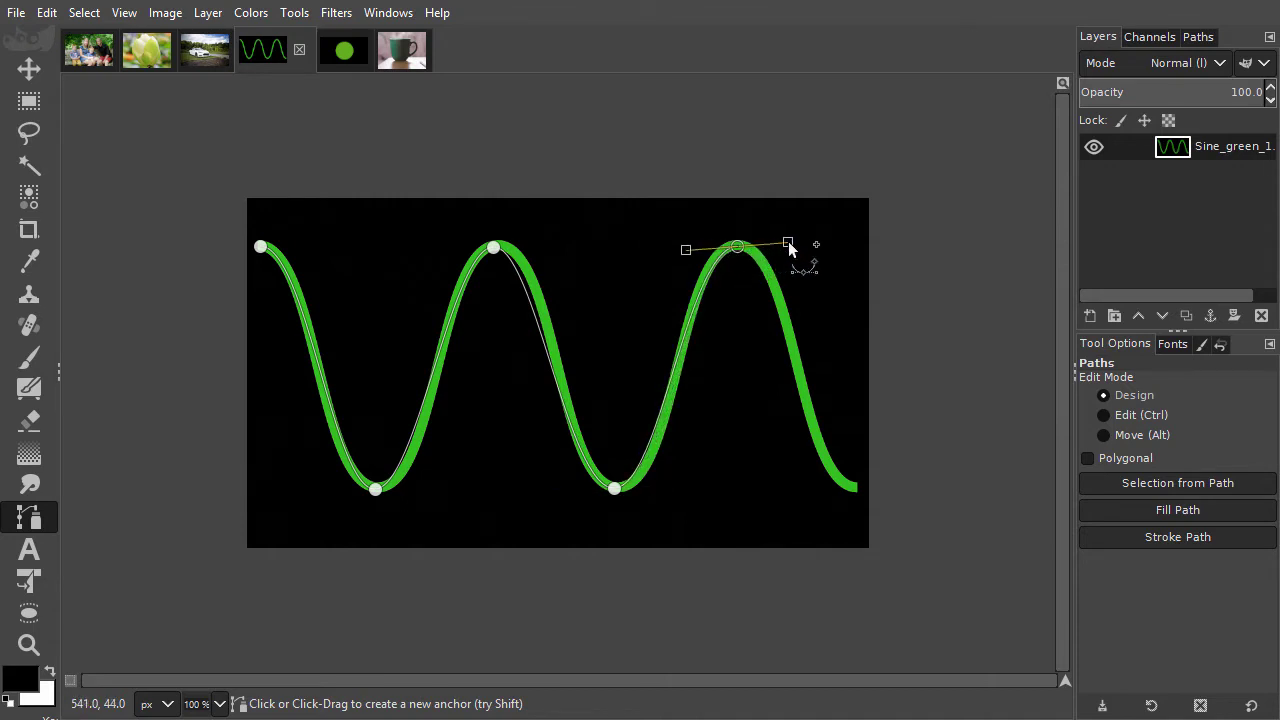
{"action": "left_click_drag", "start_coordinate": [854, 489], "coordinate": [903, 490]}
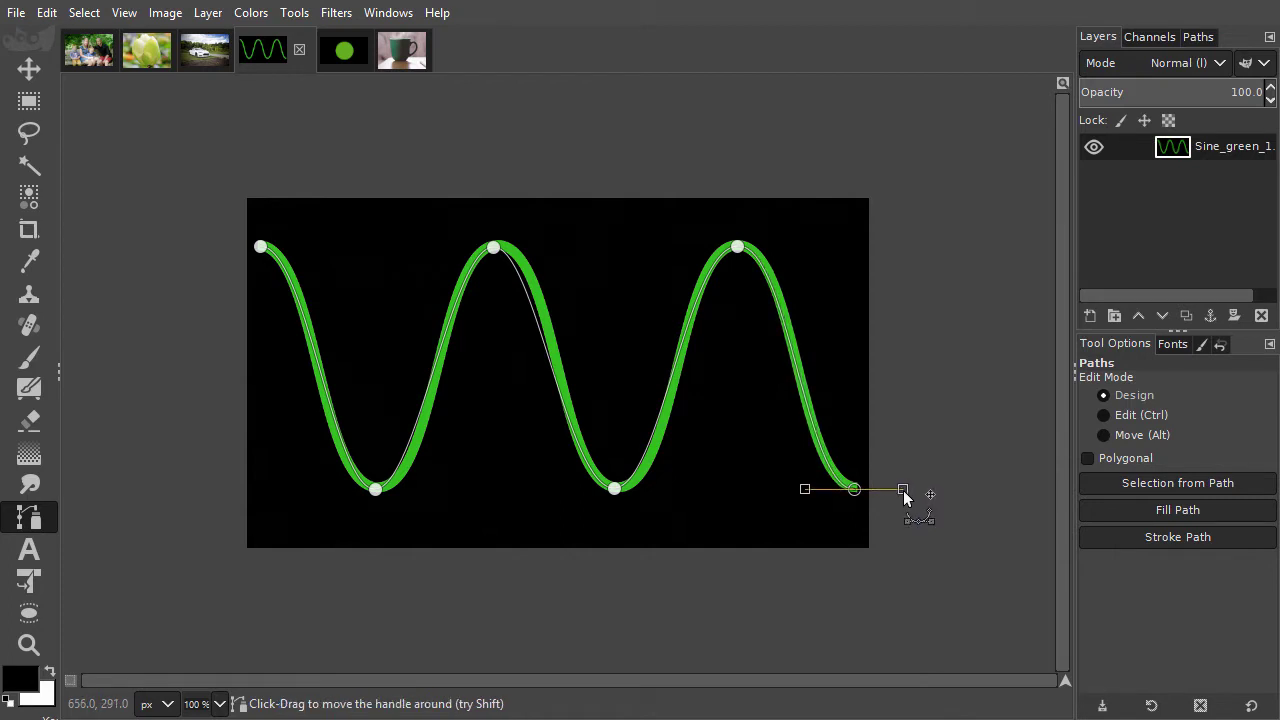
- Close the path with anchors outside the canvas below the wave, and adjust the middle crest's anchor and handle to fit the curve
{"action": "left_click", "coordinate": [929, 557]}
{"action": "left_click", "coordinate": [811, 618]}
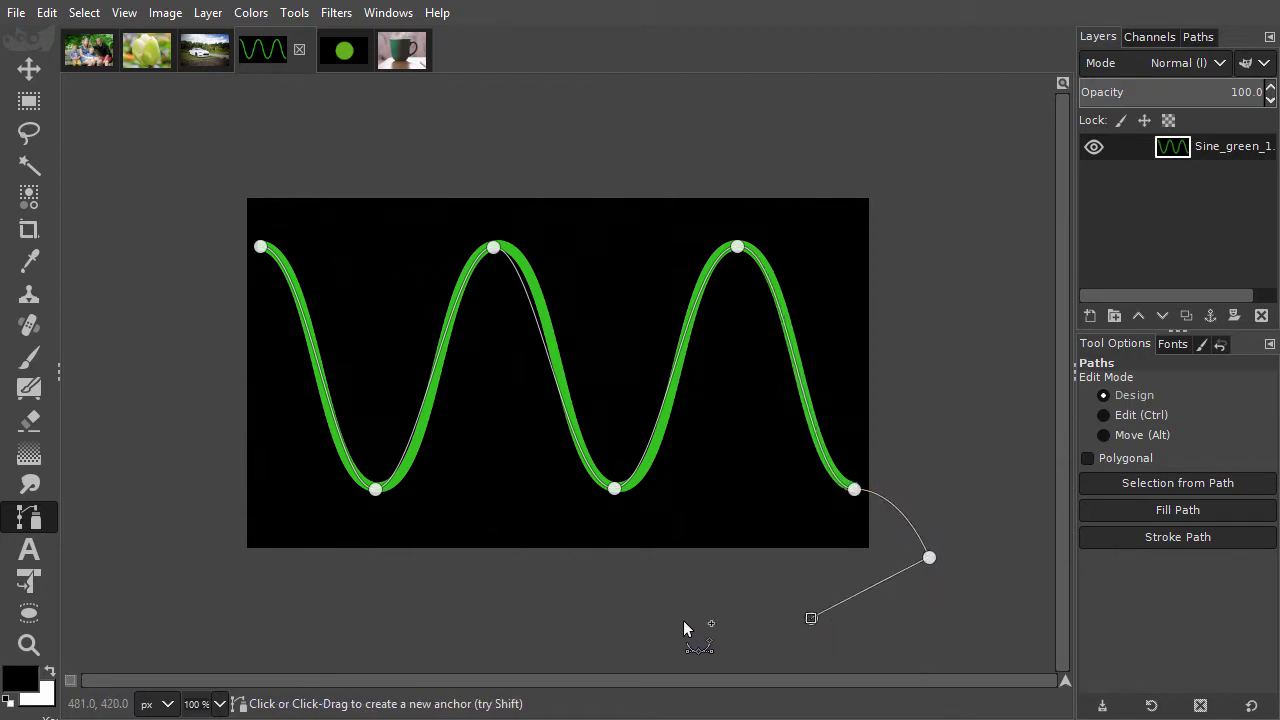
{"action": "left_click", "coordinate": [367, 620]}
{"action": "left_click", "coordinate": [203, 518]}
{"action": "left_click", "coordinate": [205, 272]}
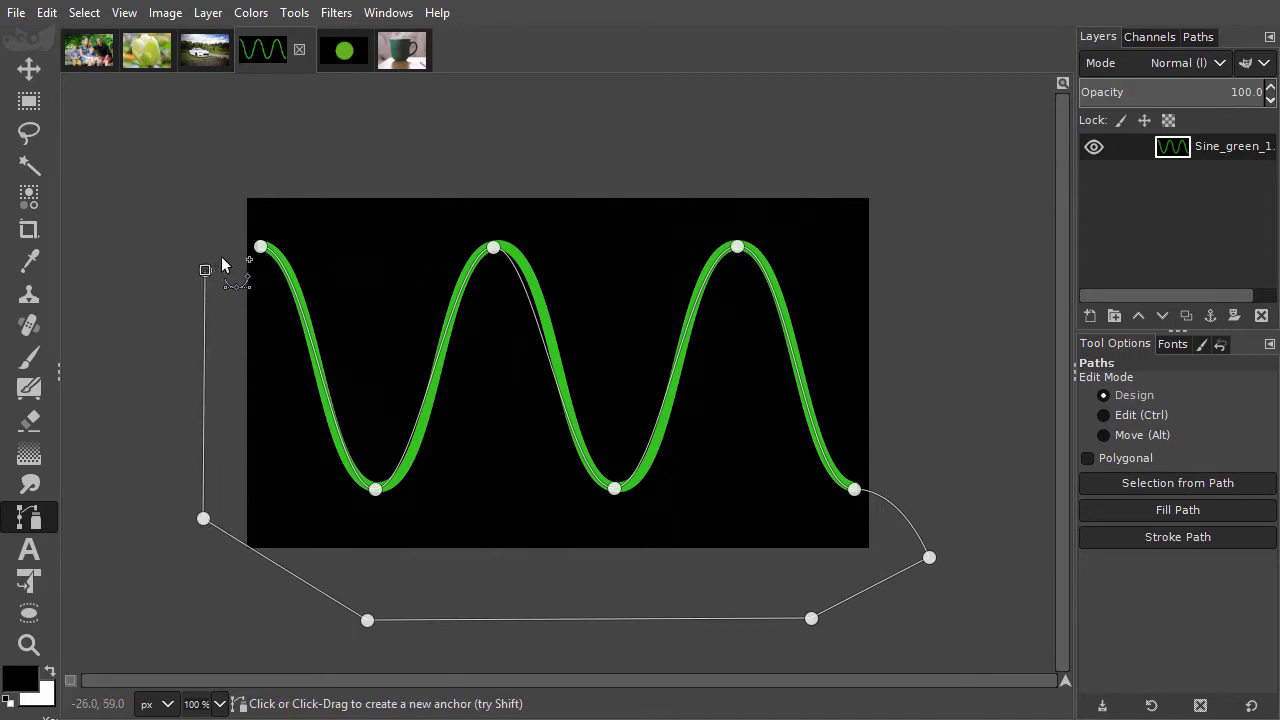
{"action": "key", "text": "ctrl"}
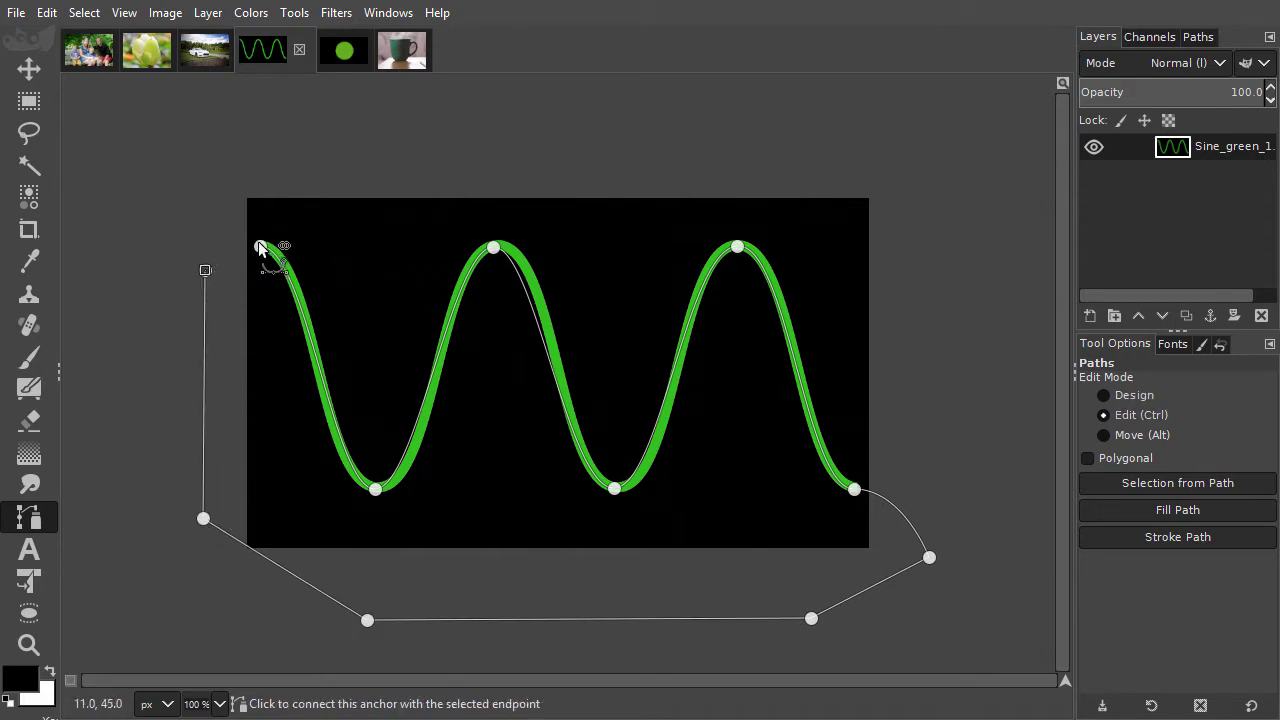
{"action": "left_click", "coordinate": [260, 247], "text": "ctrl"}
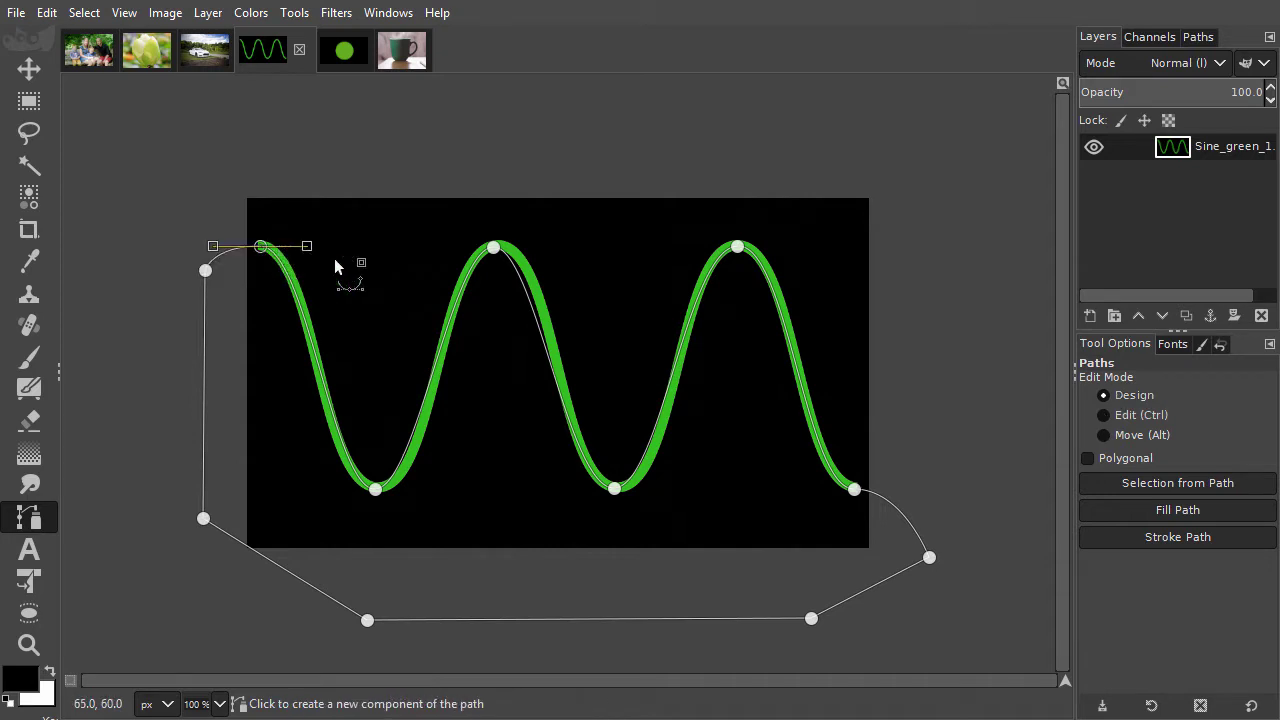
{"action": "left_click", "coordinate": [493, 252]}
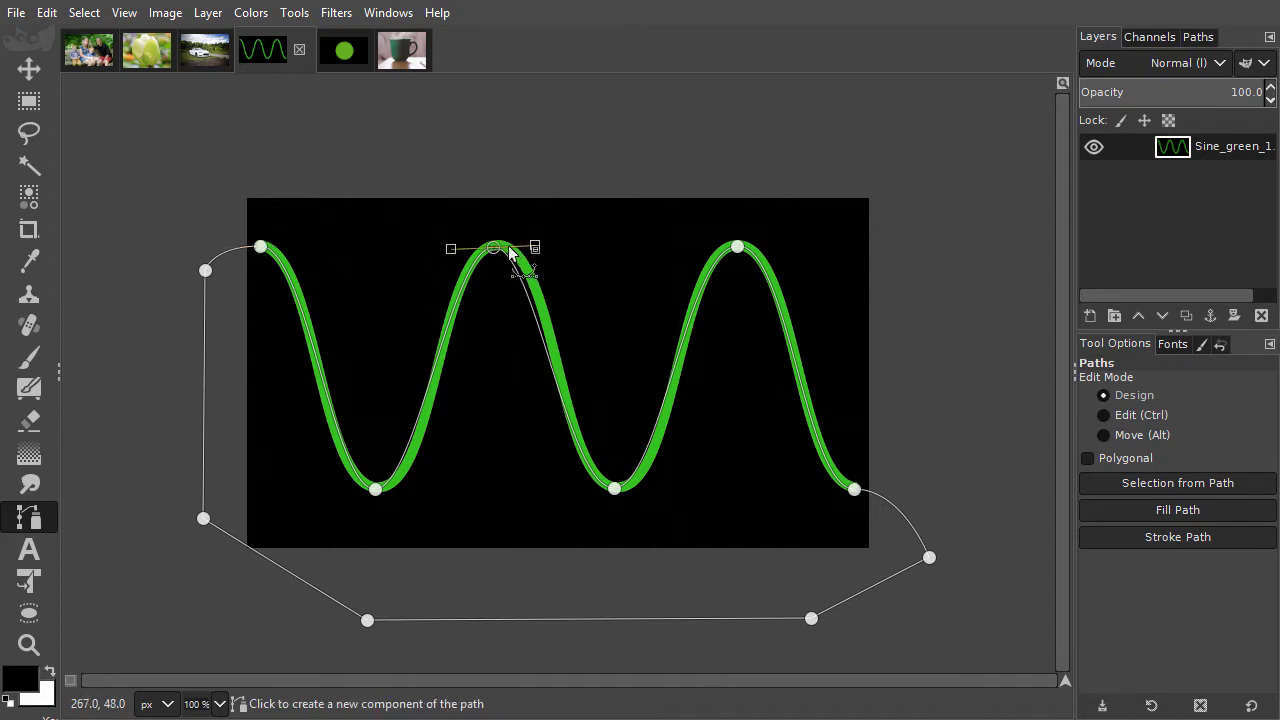
{"action": "left_click_drag", "start_coordinate": [494, 249], "coordinate": [554, 238]}
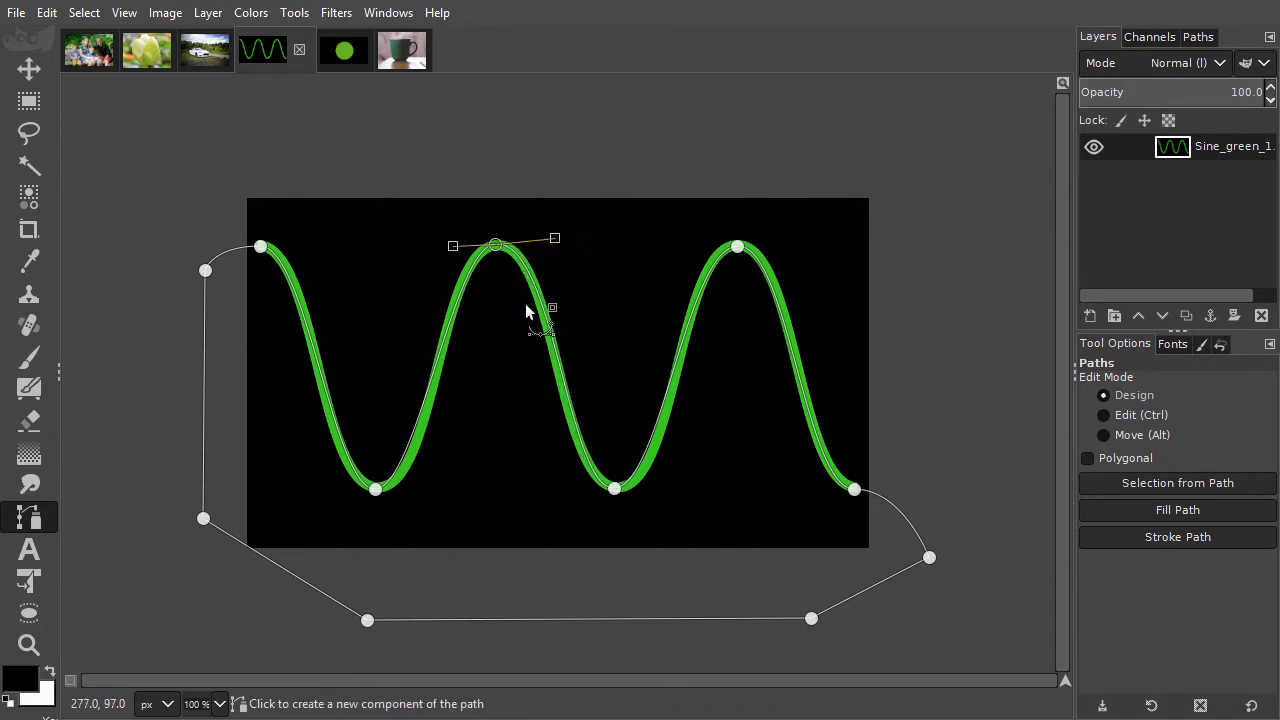
- Show the guides layer in the green circle image and draw a closed four-anchor path where the guides meet the circle's edge
{"action": "left_click", "coordinate": [345, 50]}
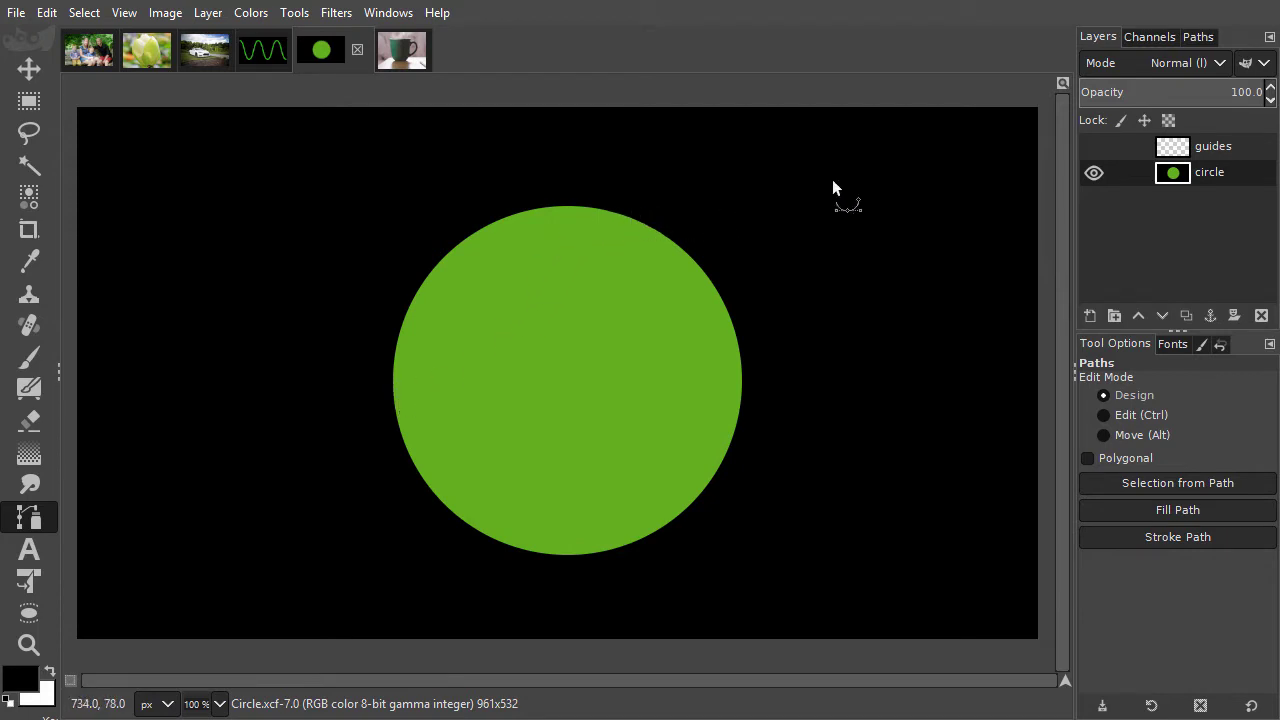
{"action": "left_click", "coordinate": [1094, 147]}
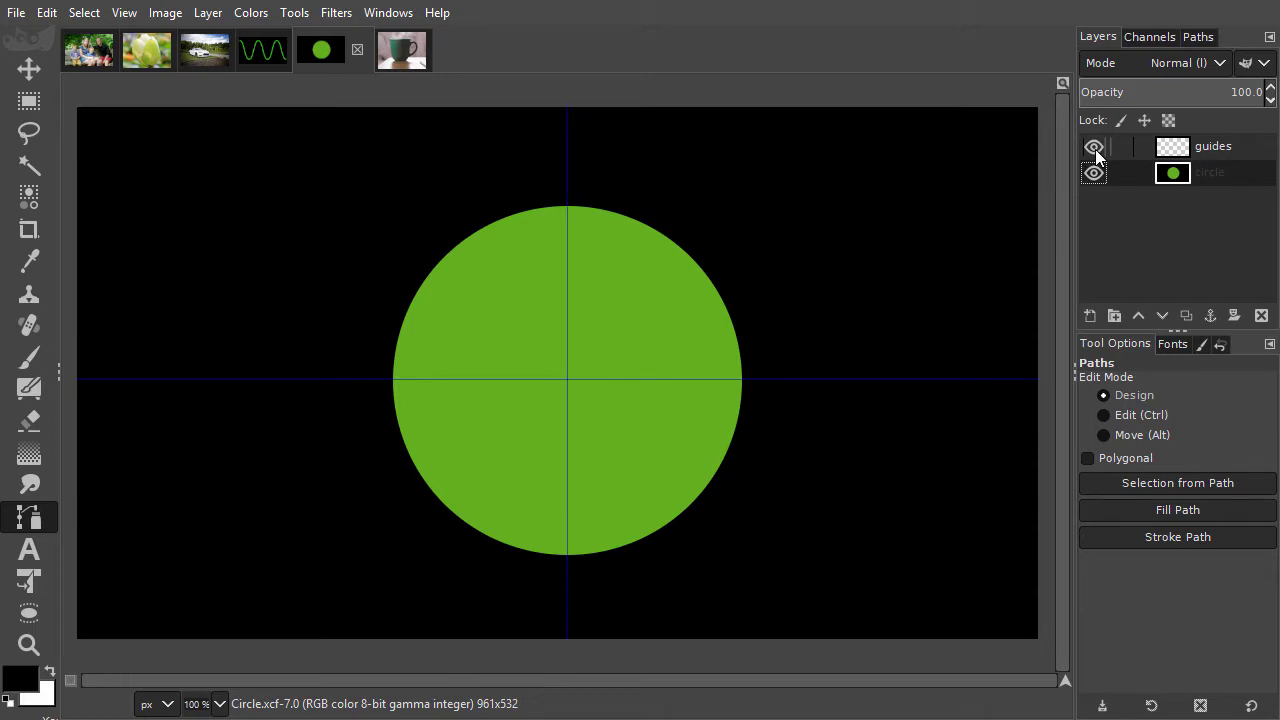
{"action": "left_click", "coordinate": [568, 207]}
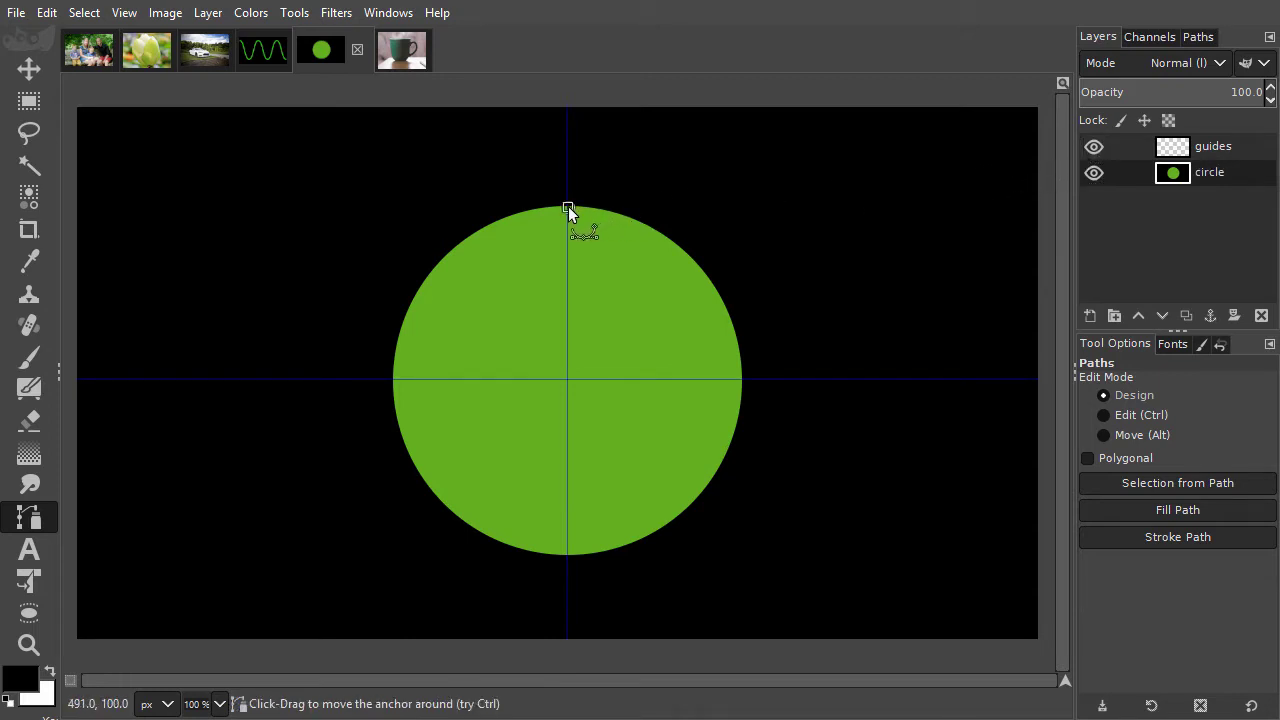
{"action": "left_click", "coordinate": [742, 379]}
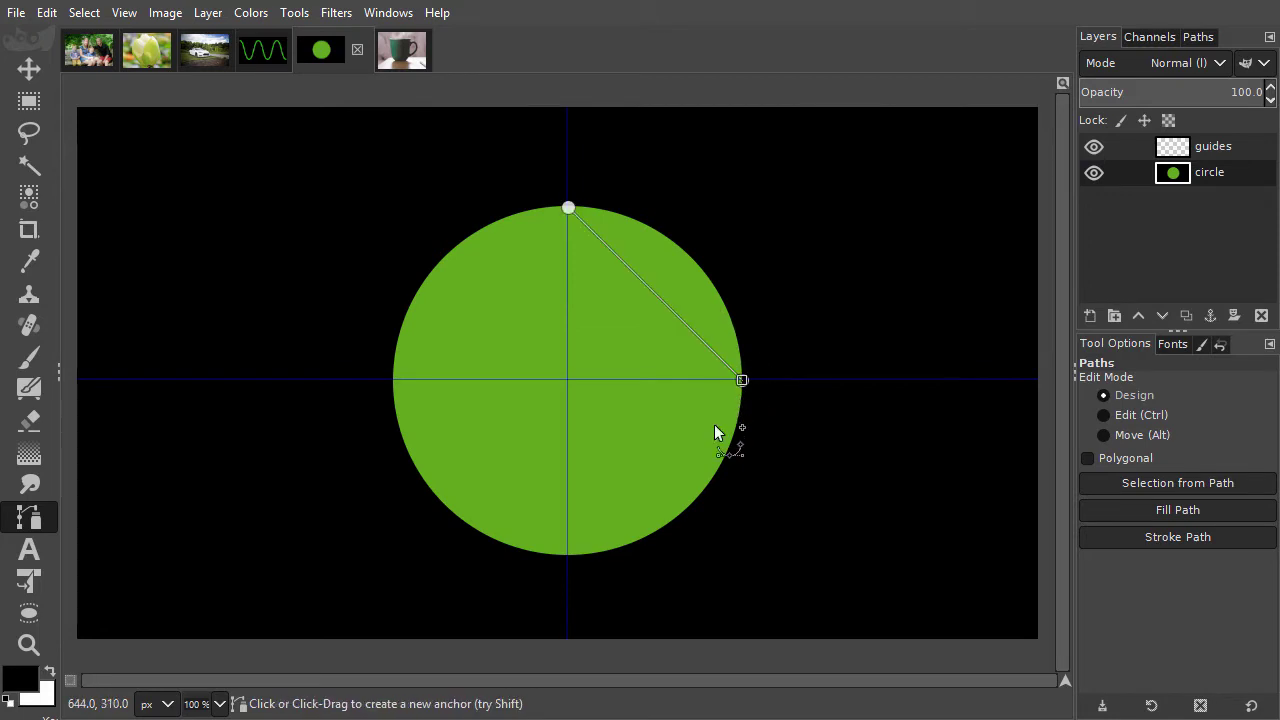
{"action": "left_click", "coordinate": [566, 554]}
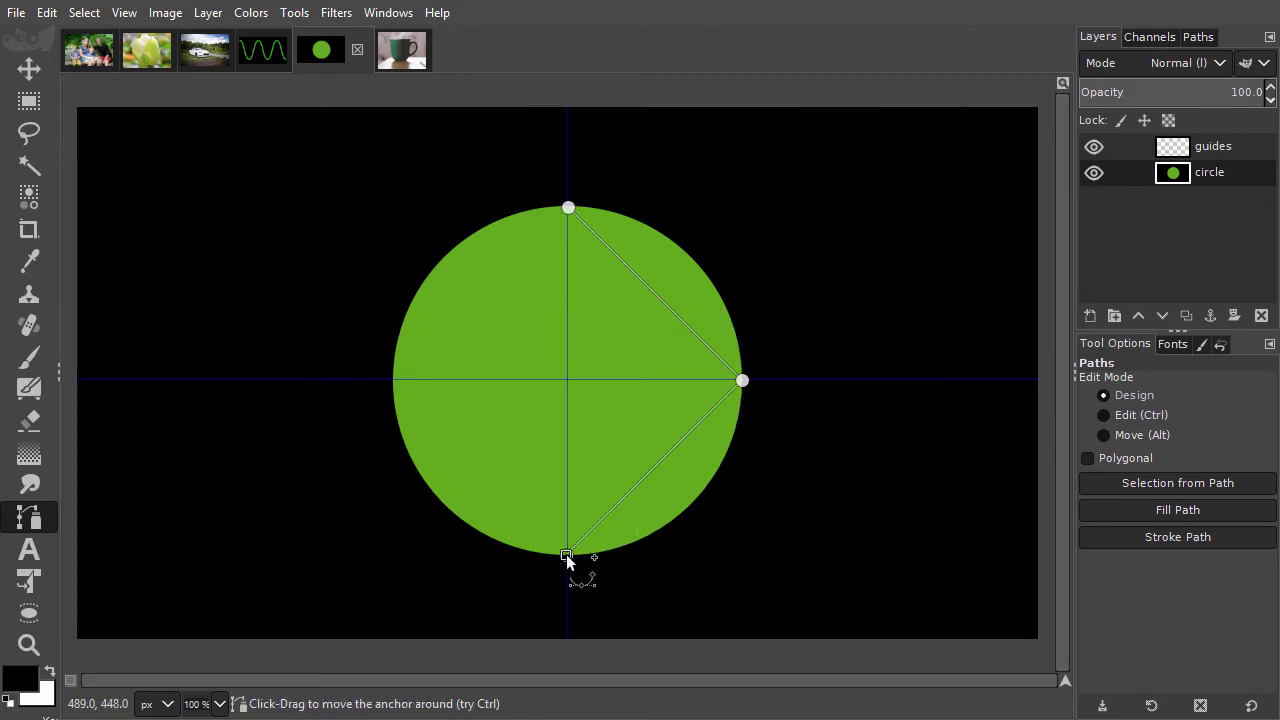
{"action": "left_click", "coordinate": [392, 378]}
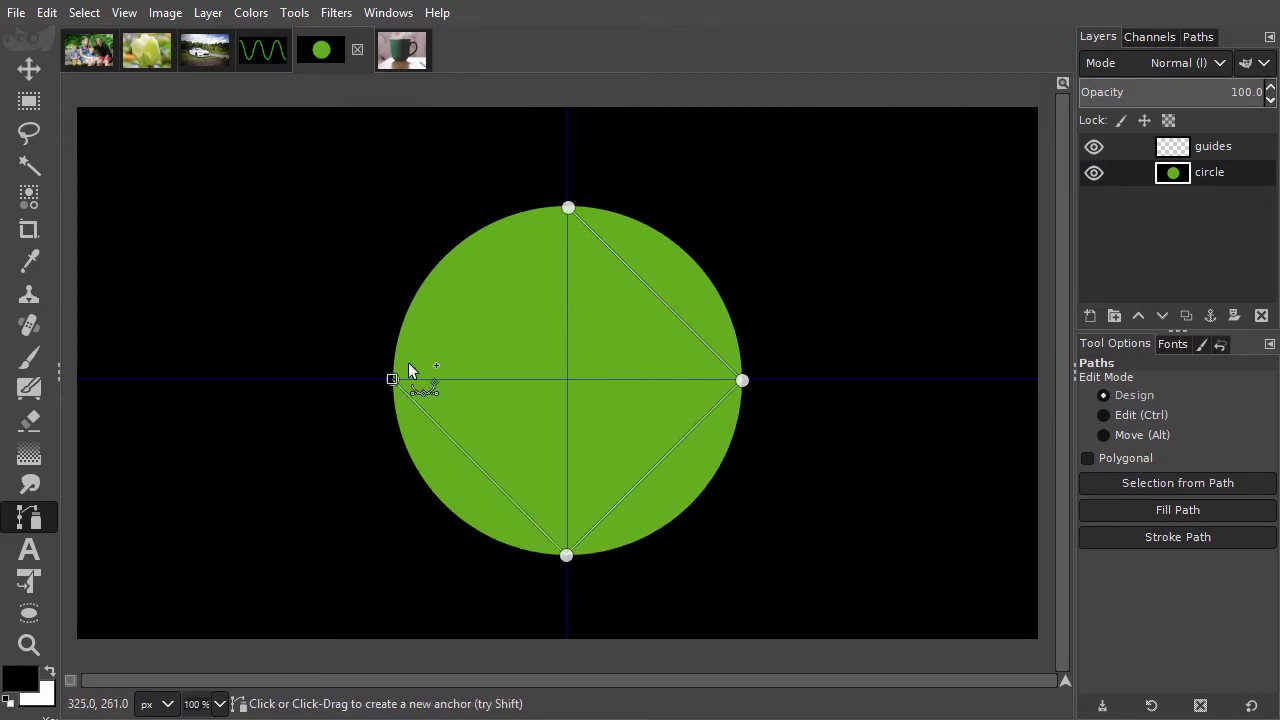
{"action": "left_click", "coordinate": [567, 206]}
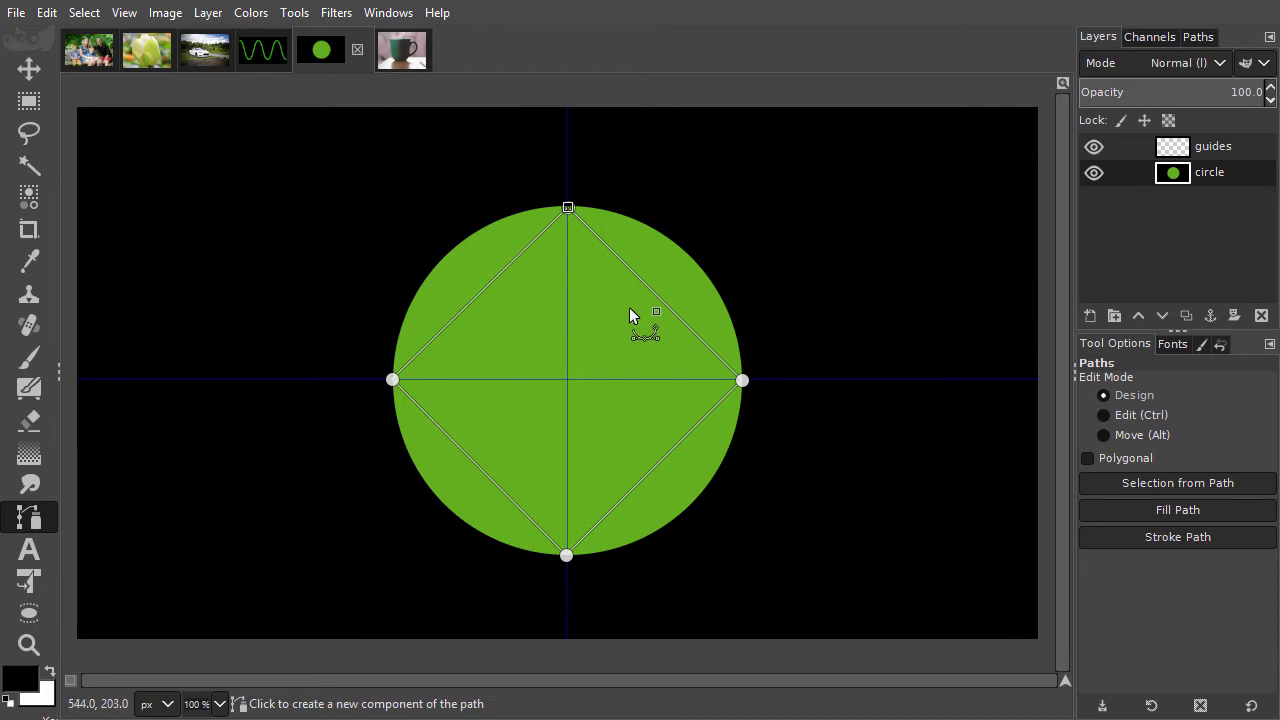
- Insert an anchor midway on the path's upper-right segment, move it onto the circle's edge, and lengthen its handles symmetrically to fit the arc
{"action": "key", "text": "ctrl"}
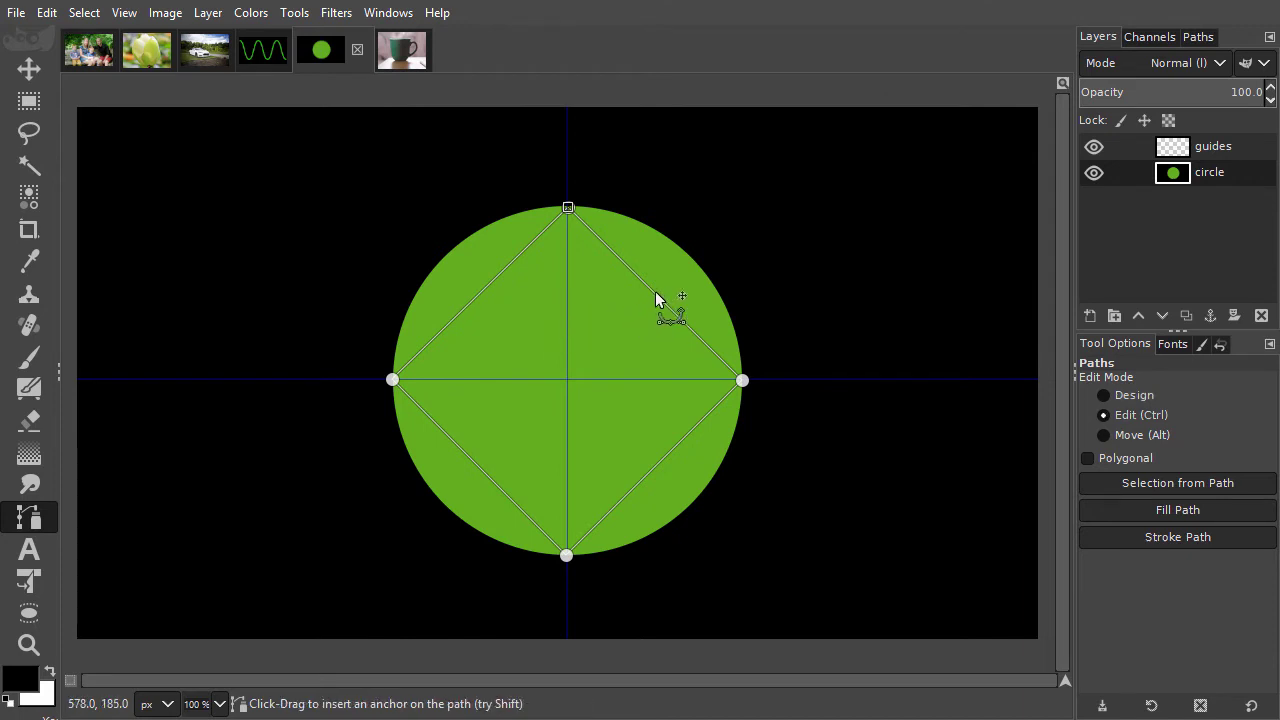
{"action": "left_click", "coordinate": [656, 297], "text": "ctrl"}
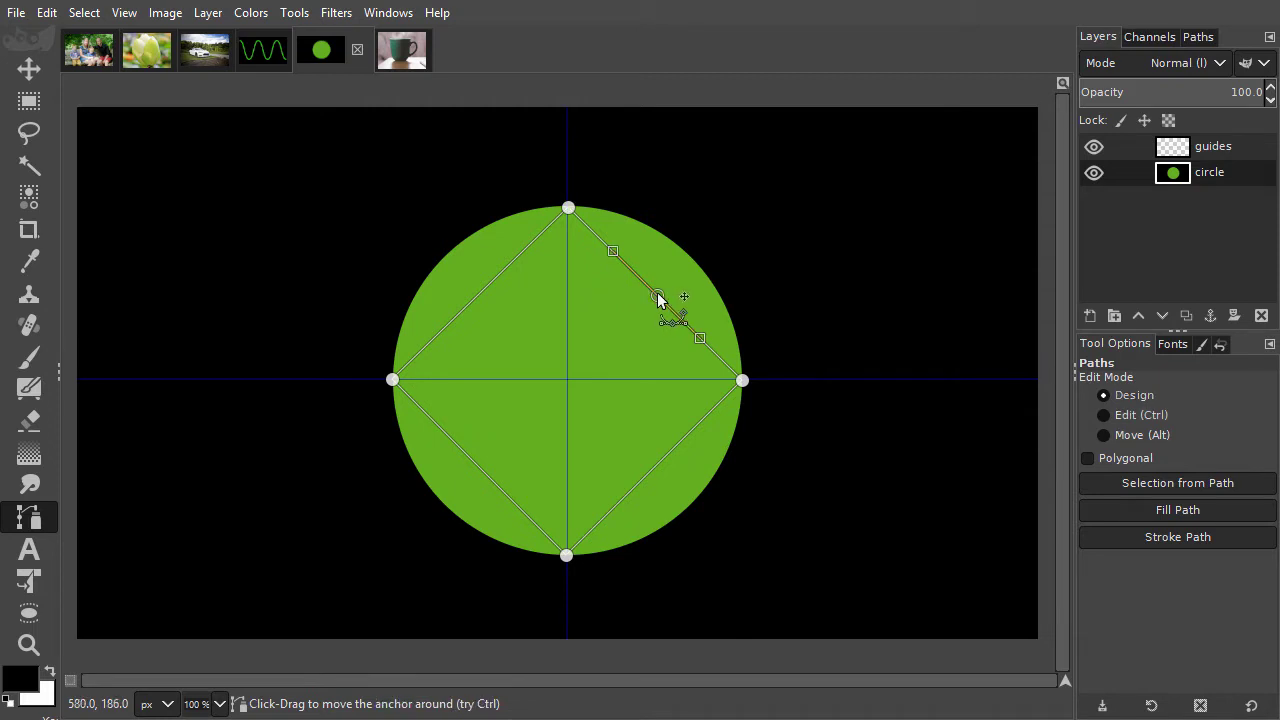
{"action": "left_click_drag", "start_coordinate": [657, 293], "coordinate": [694, 260]}
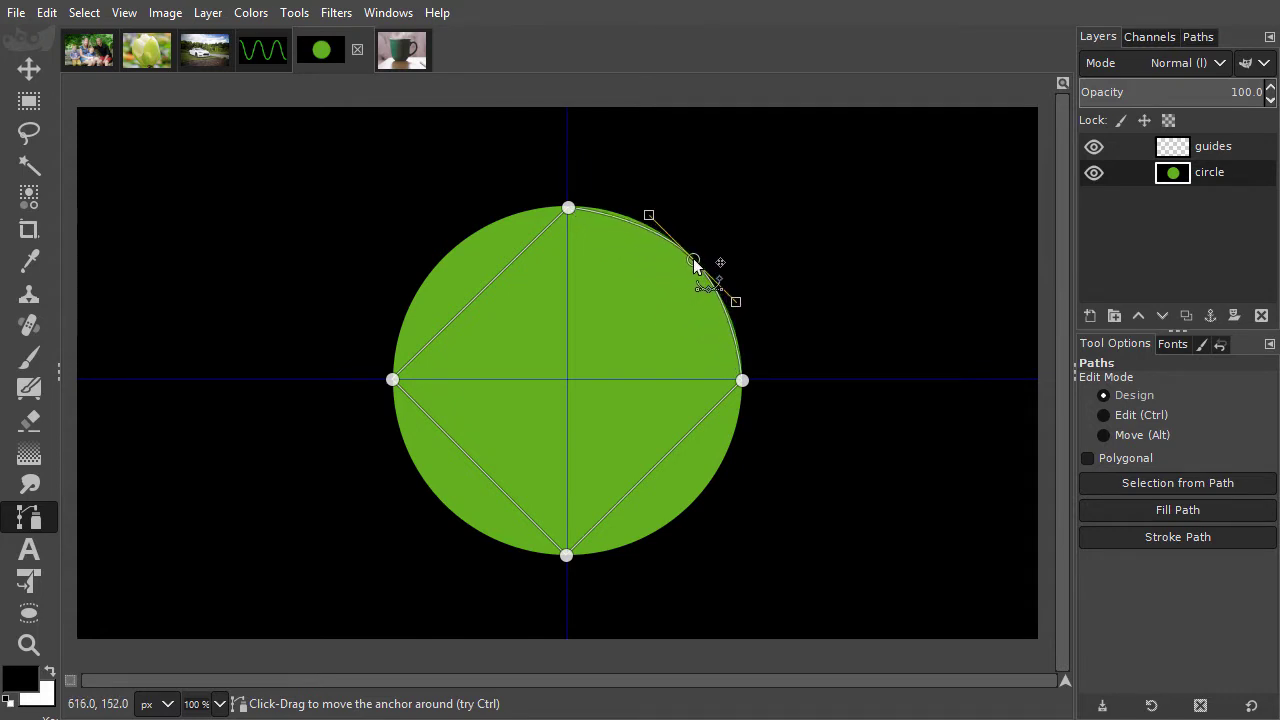
{"action": "scroll", "coordinate": [694, 261], "scroll_direction": "up", "scroll_amount": 3}
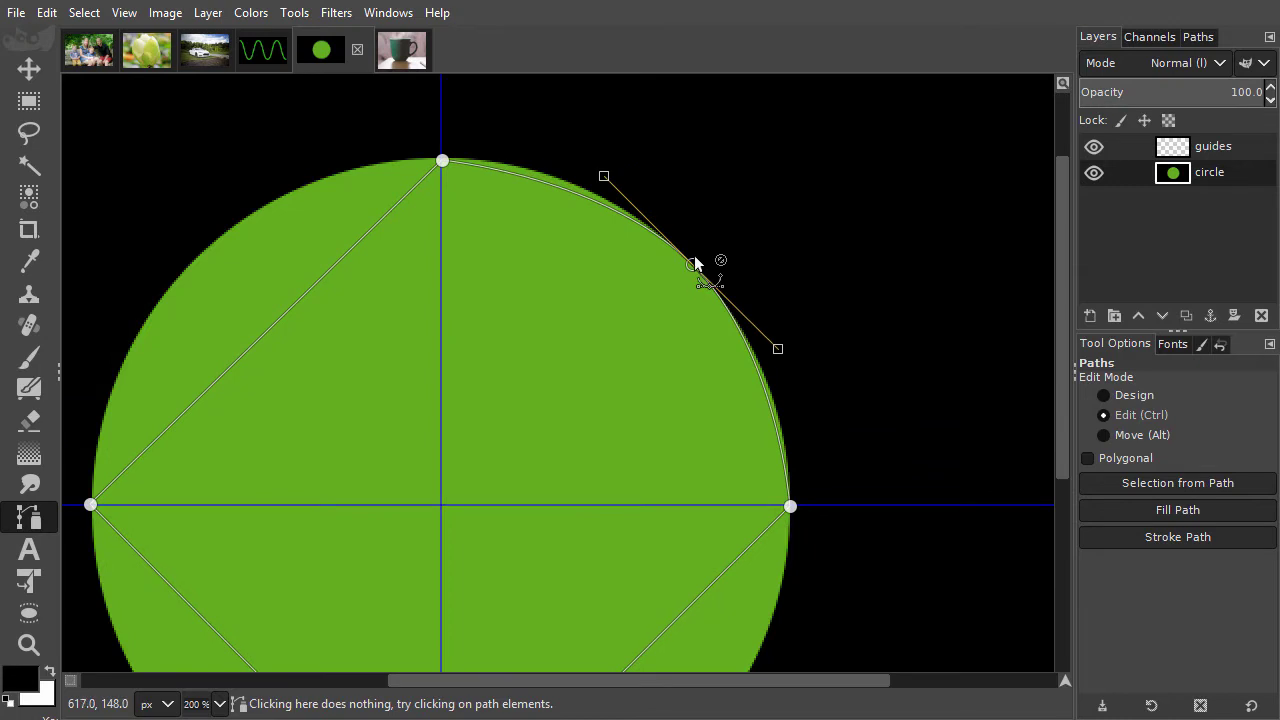
{"action": "scroll", "coordinate": [694, 258], "scroll_direction": "up", "scroll_amount": 1}
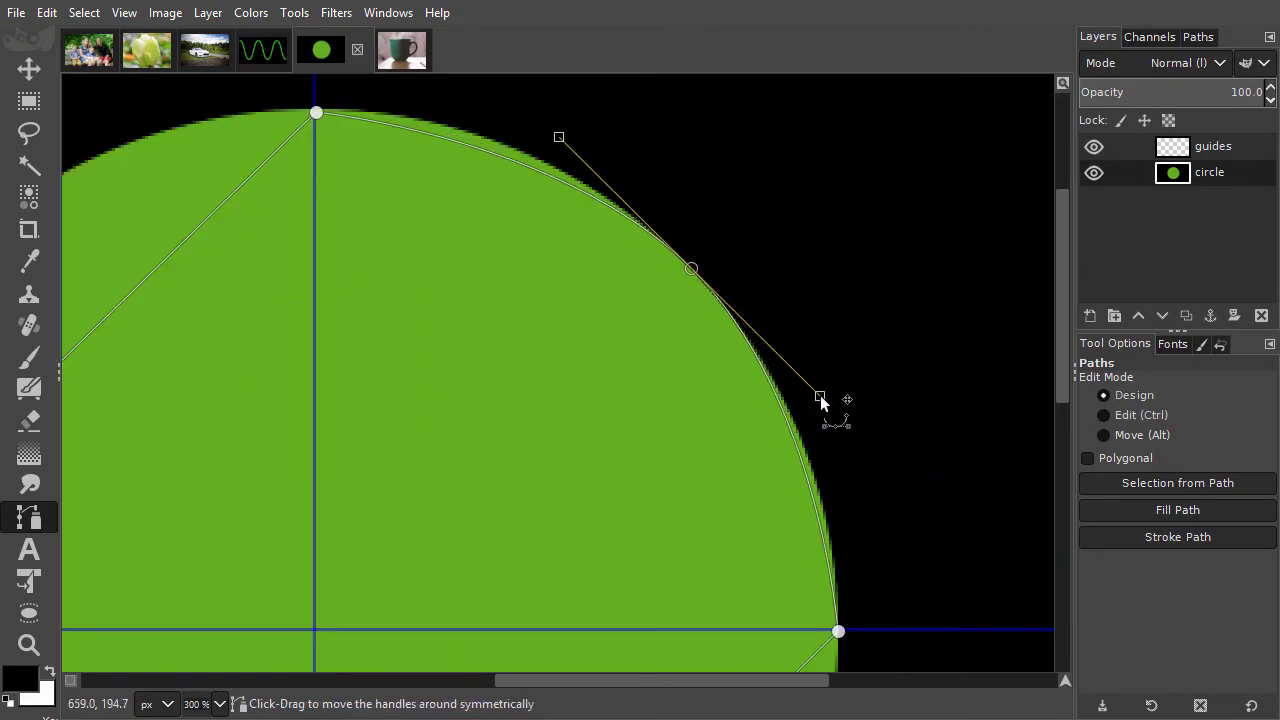
{"action": "left_click_drag", "start_coordinate": [820, 400], "coordinate": [854, 440]}
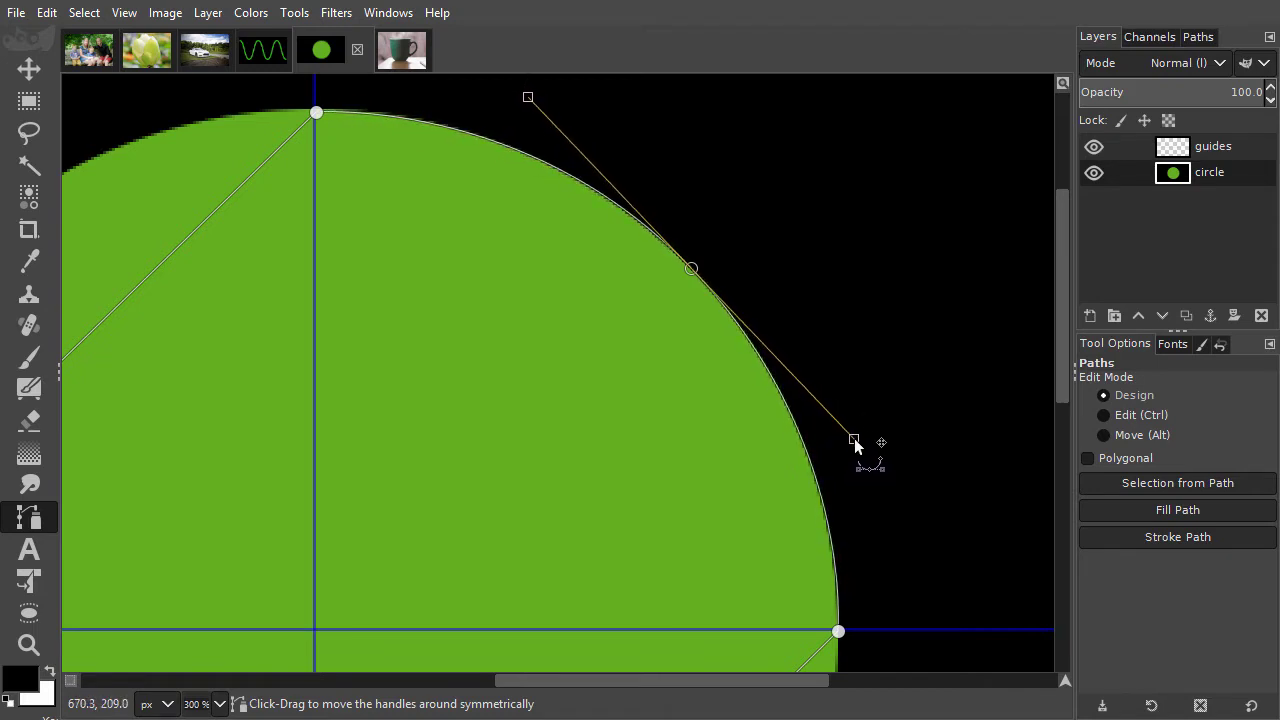
{"action": "key", "text": "space"}
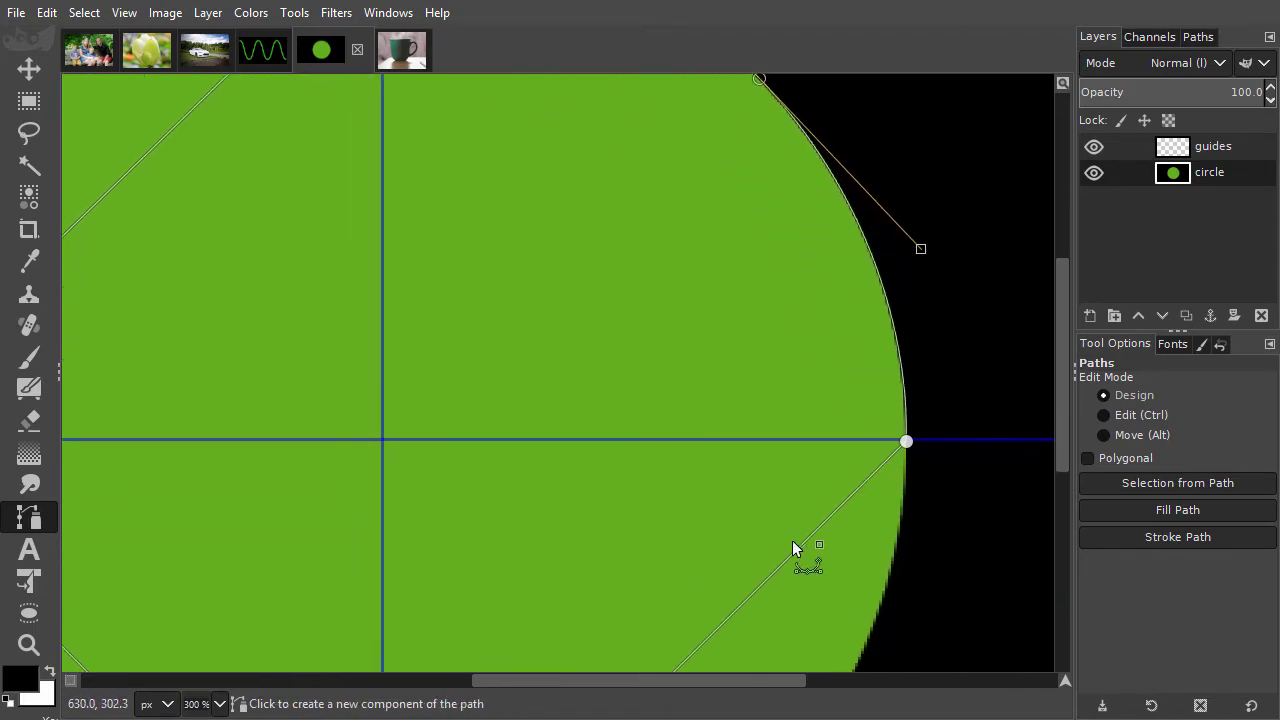
- Insert an anchor midway on the path's lower-right segment, move it onto the circle's edge, and extend its handles symmetrically to fit the arc
{"action": "key", "text": "space"}
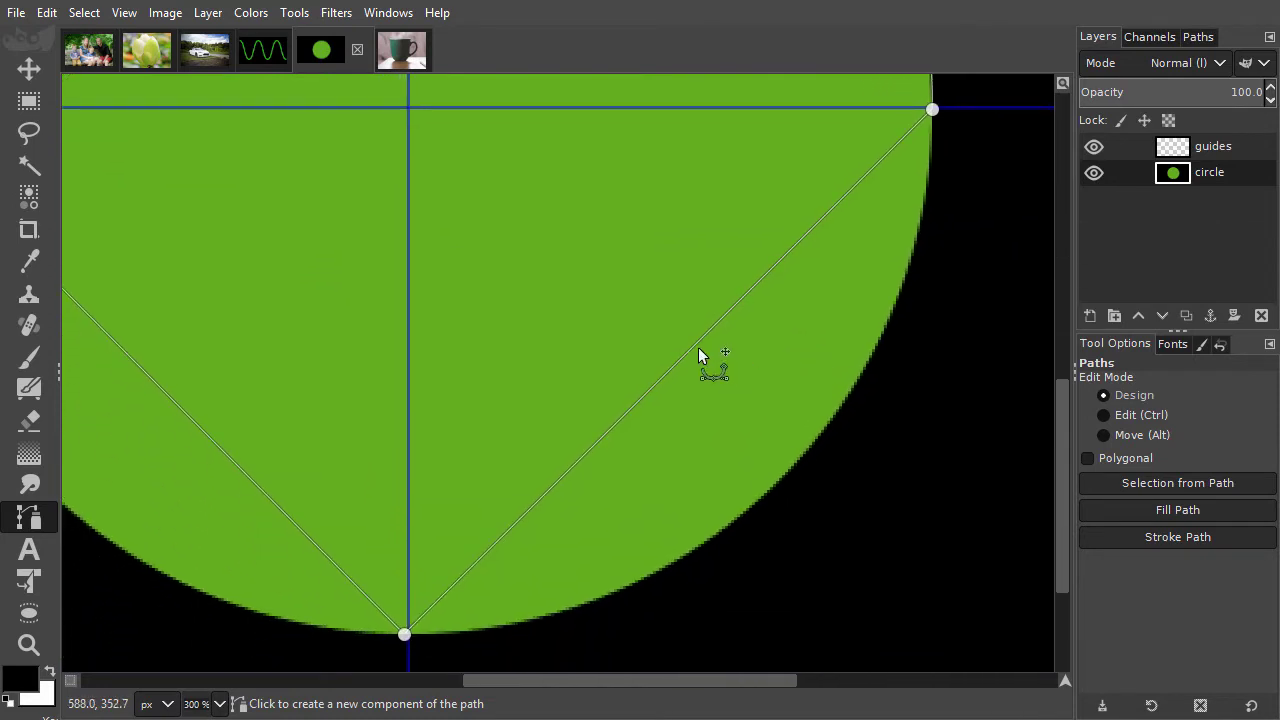
{"action": "left_click", "coordinate": [694, 345]}
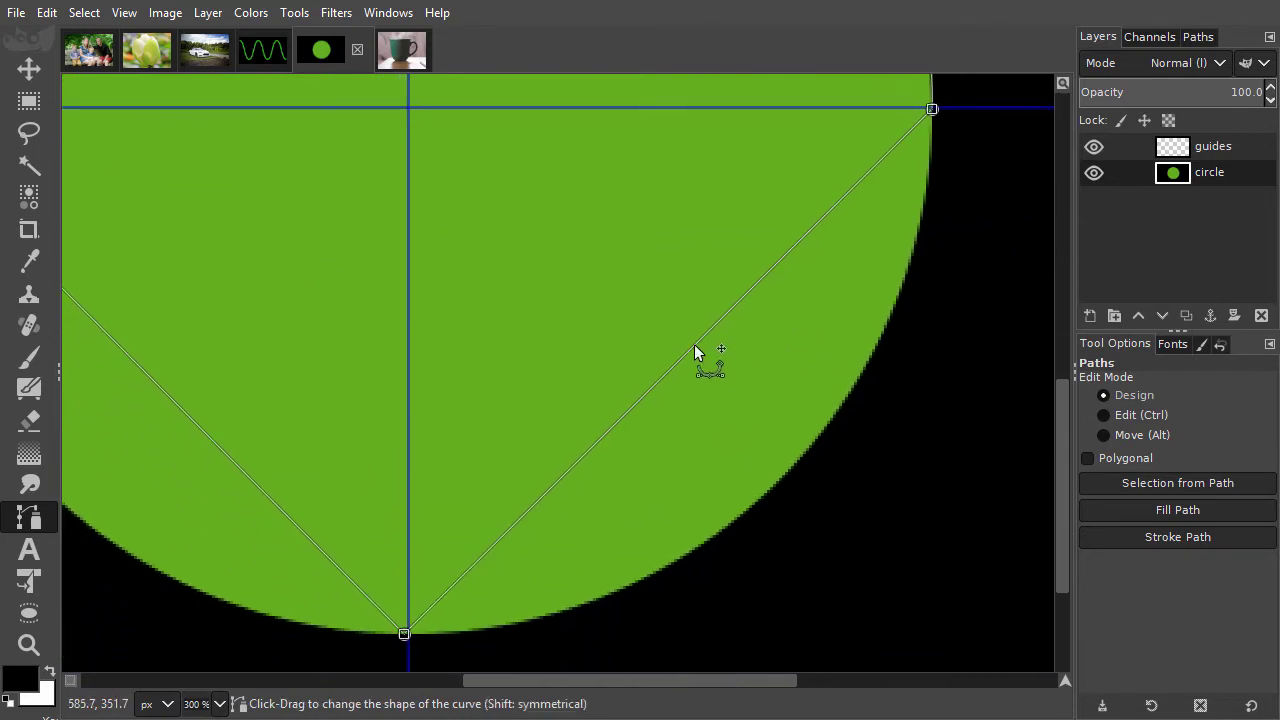
{"action": "left_click", "coordinate": [694, 345], "text": "ctrl"}
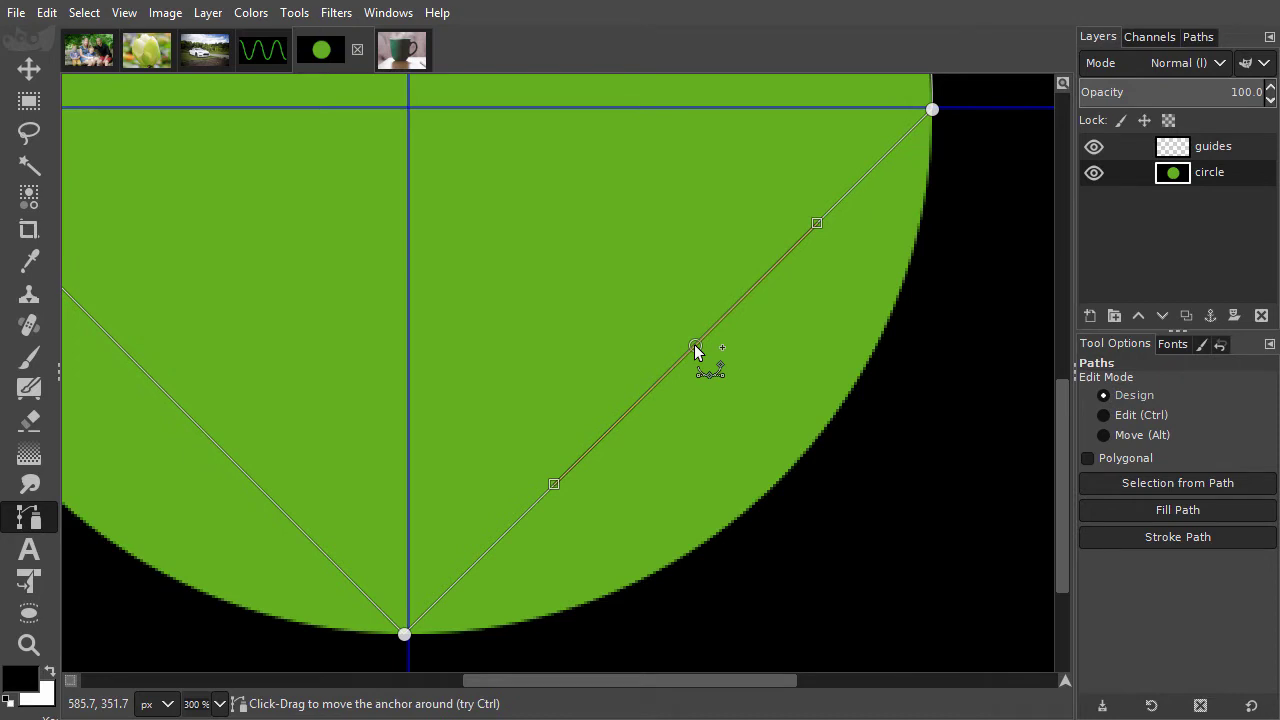
{"action": "left_click_drag", "start_coordinate": [694, 344], "coordinate": [800, 458]}
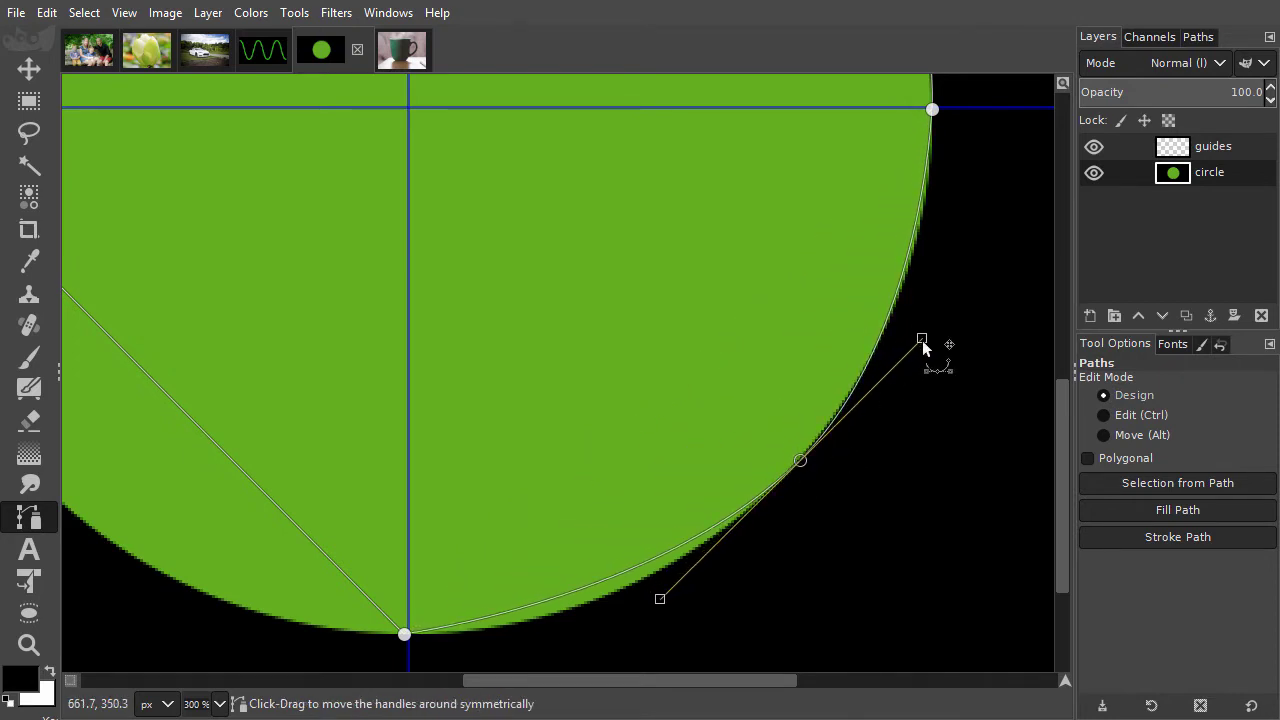
{"action": "left_click_drag", "start_coordinate": [922, 340], "coordinate": [937, 293]}
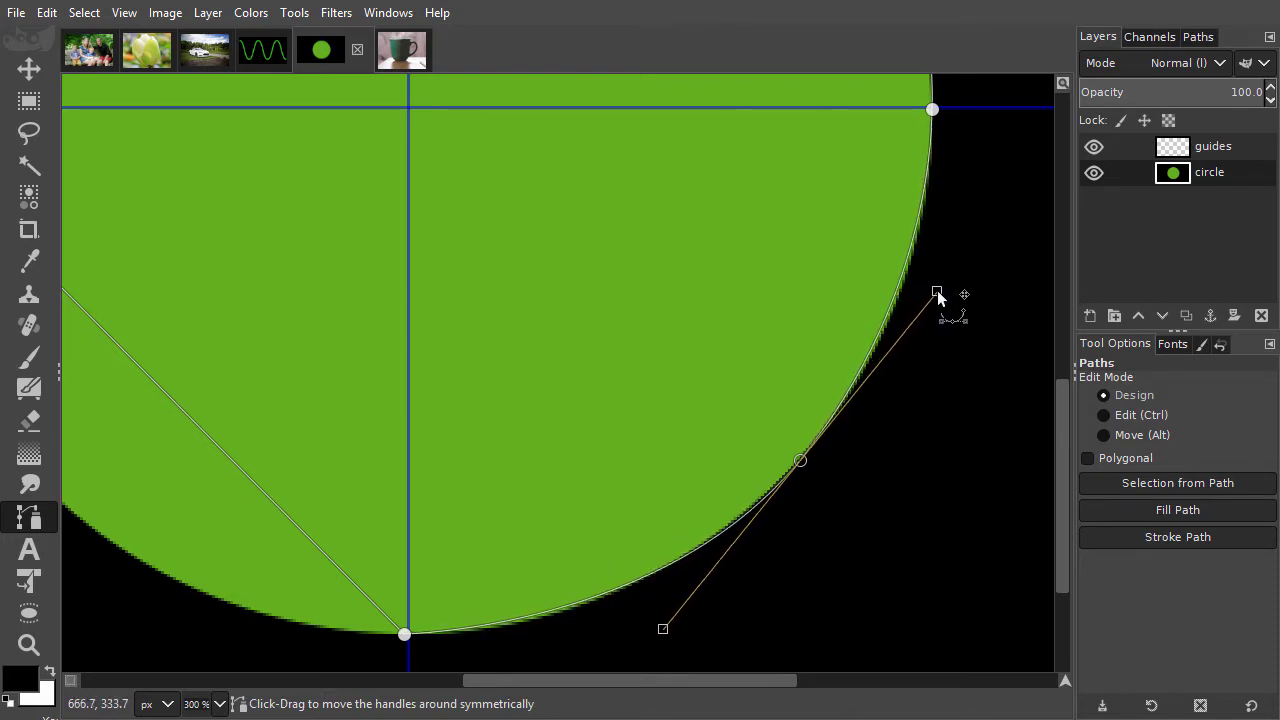
- Insert an anchor midway on the lower-left segment, move it onto the circle's edge, and stretch its handles symmetrically to follow the arc
{"action": "left_click_drag", "start_coordinate": [306, 383], "coordinate": [658, 347]}
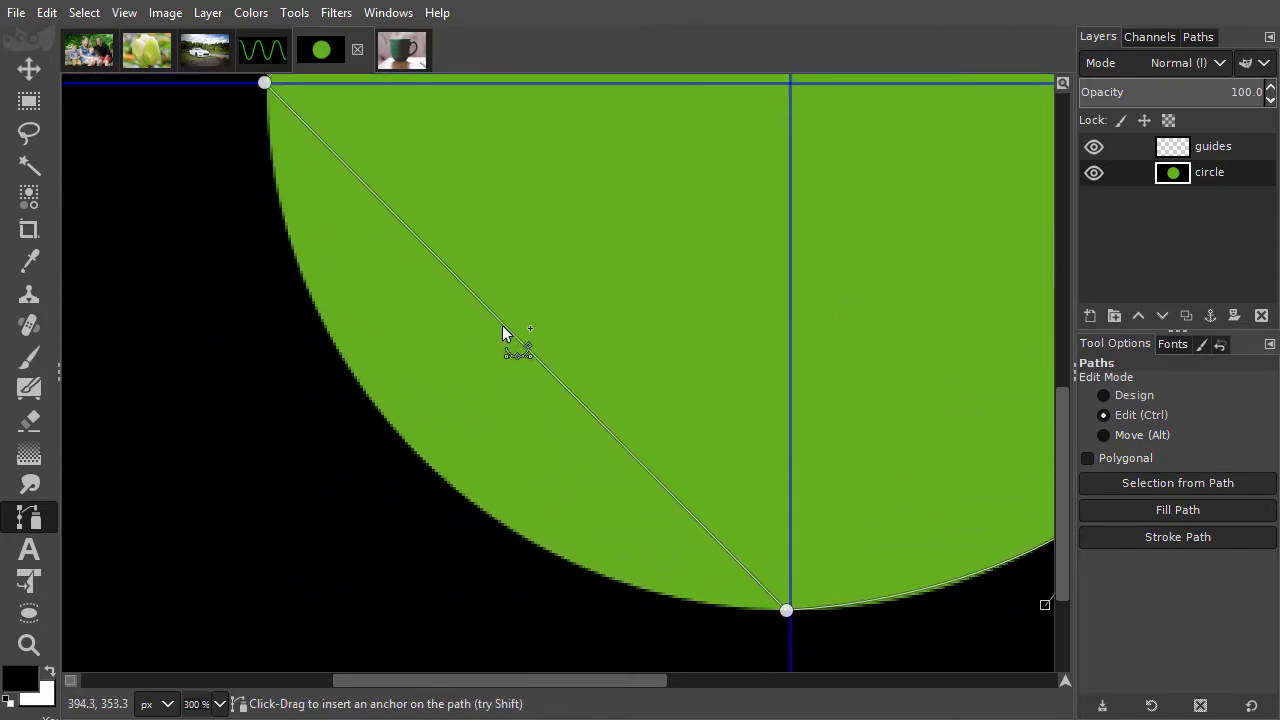
{"action": "left_click", "coordinate": [503, 328], "text": "ctrl"}
{"action": "left_click_drag", "start_coordinate": [503, 328], "coordinate": [396, 430]}
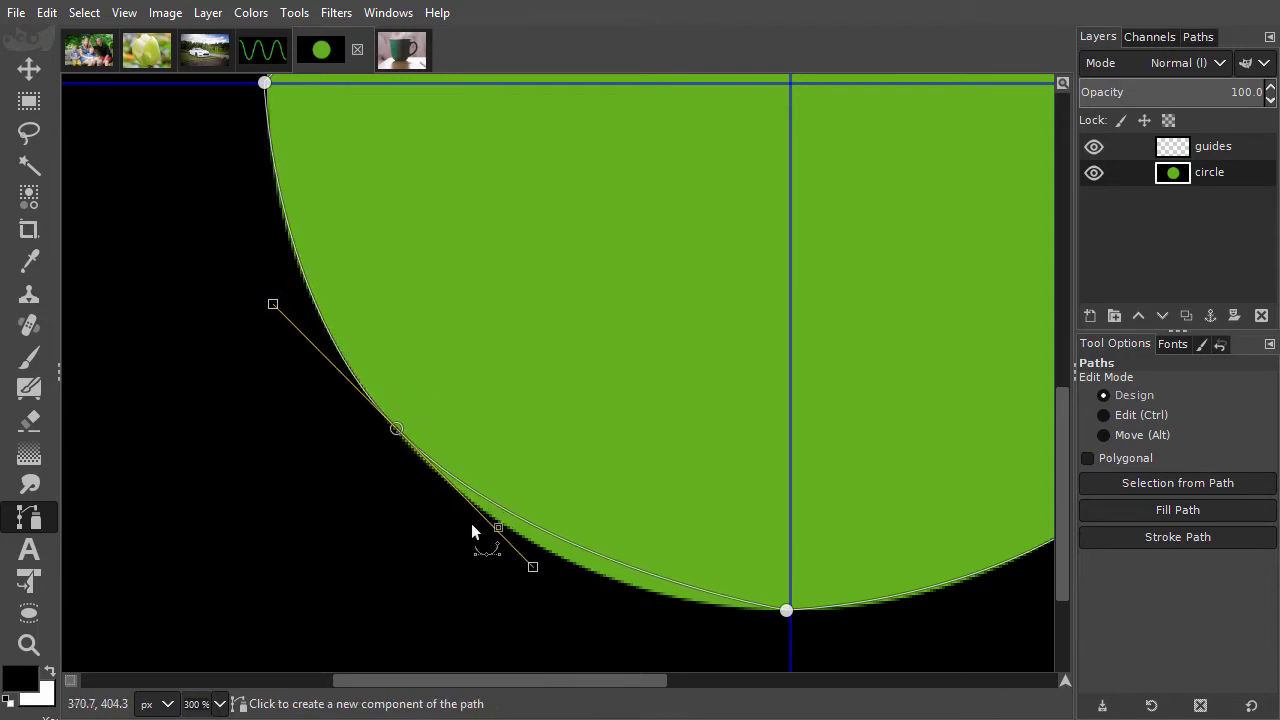
{"action": "left_click_drag", "start_coordinate": [533, 568], "coordinate": [549, 619]}
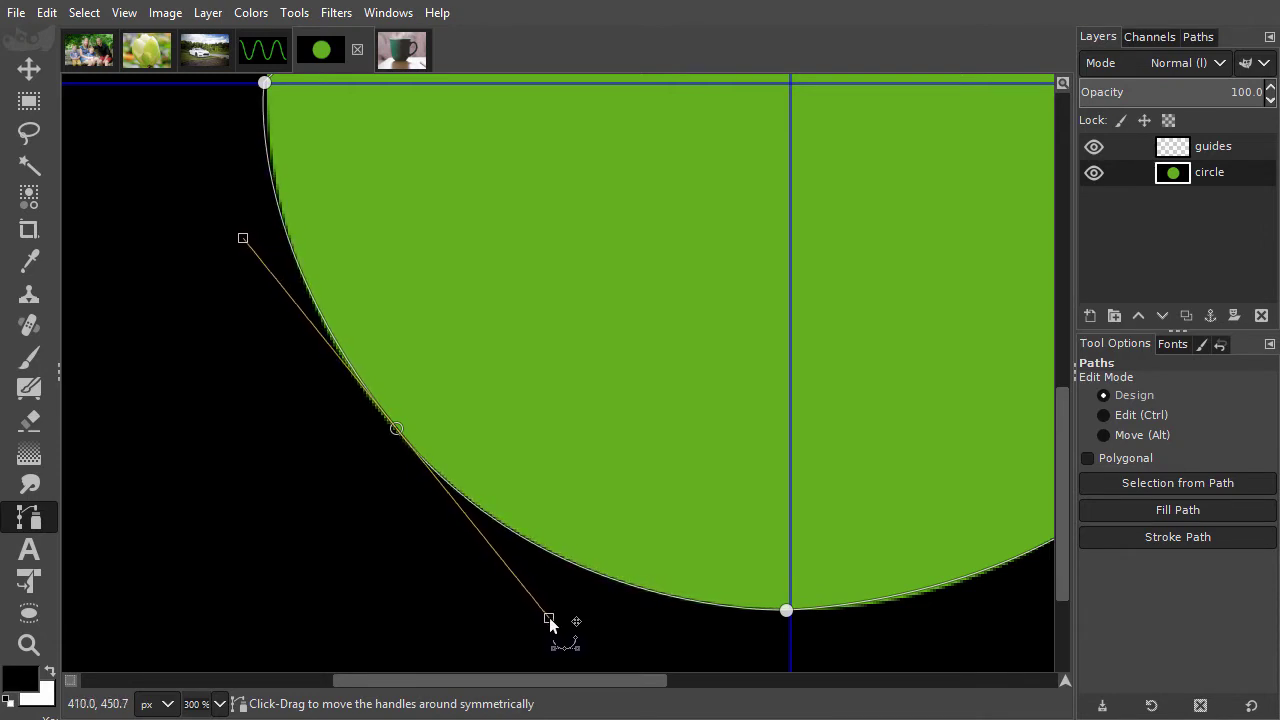
- Insert an anchor midway on the upper-left segment, move it onto the circle's edge, and lengthen its handles symmetrically to complete the circle outline
{"action": "scroll", "coordinate": [452, 277], "scroll_direction": "up", "scroll_amount": 5}
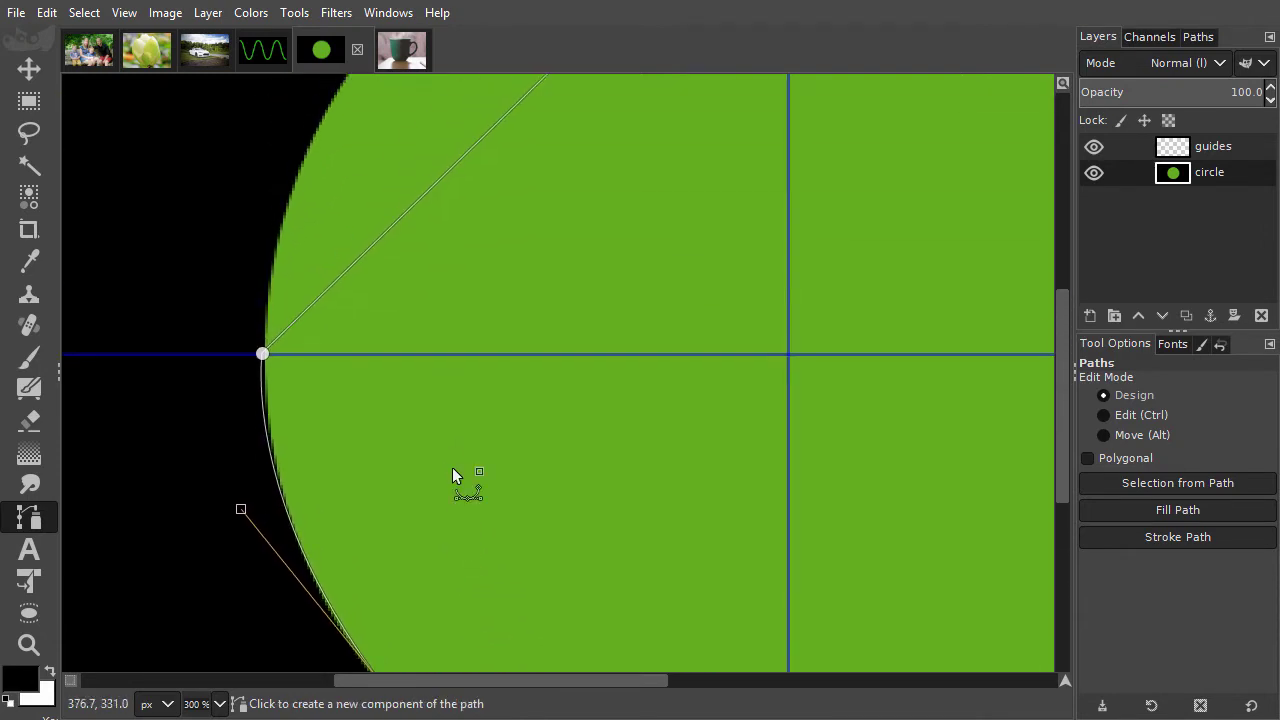
{"action": "scroll", "coordinate": [479, 243], "scroll_direction": "up", "scroll_amount": 4}
{"action": "scroll", "coordinate": [479, 243], "scroll_direction": "right", "scroll_amount": 1}
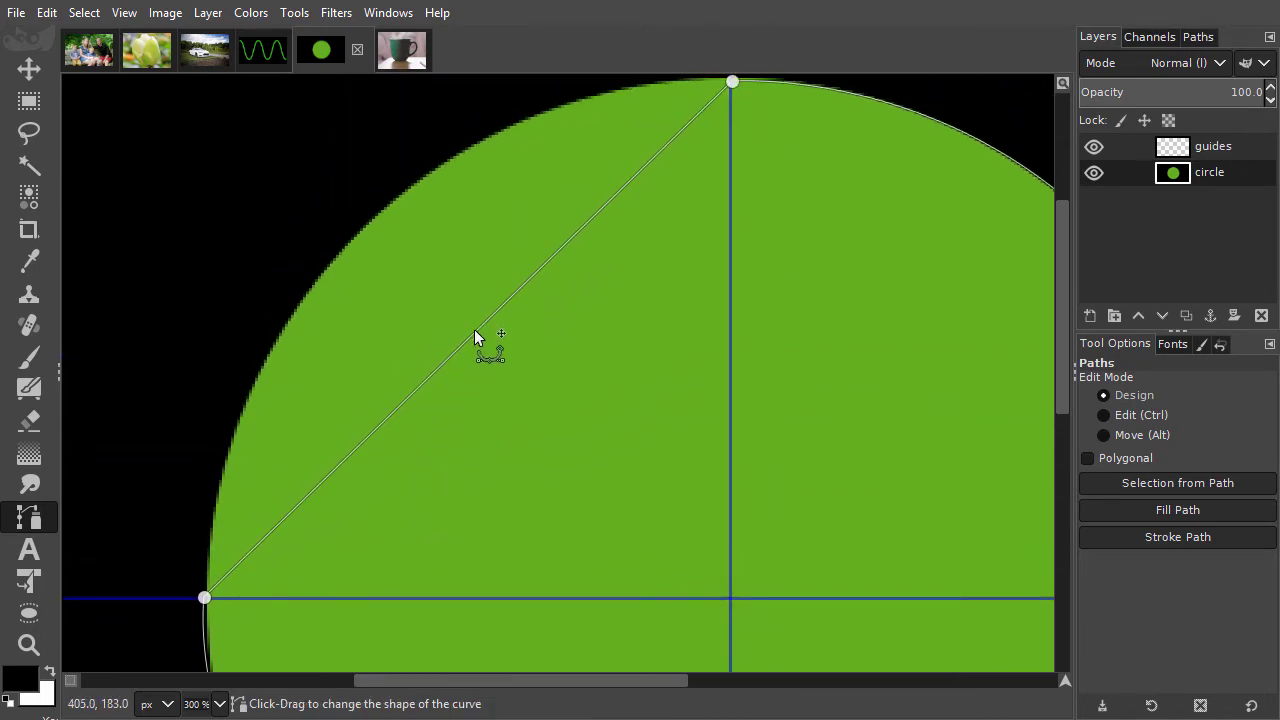
{"action": "left_click_drag", "start_coordinate": [475, 332], "coordinate": [359, 242]}
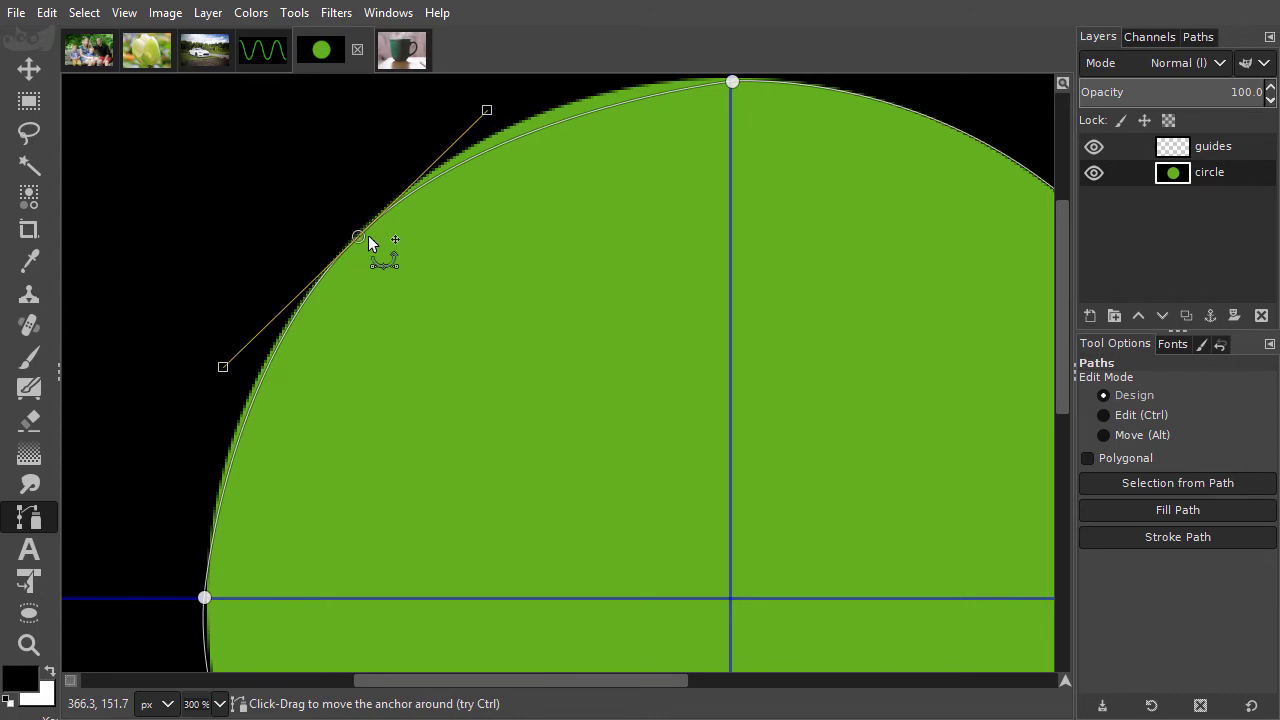
{"action": "scroll", "coordinate": [400, 245], "scroll_direction": "up", "scroll_amount": 1}
{"action": "left_click_drag", "start_coordinate": [488, 190], "coordinate": [518, 143]}
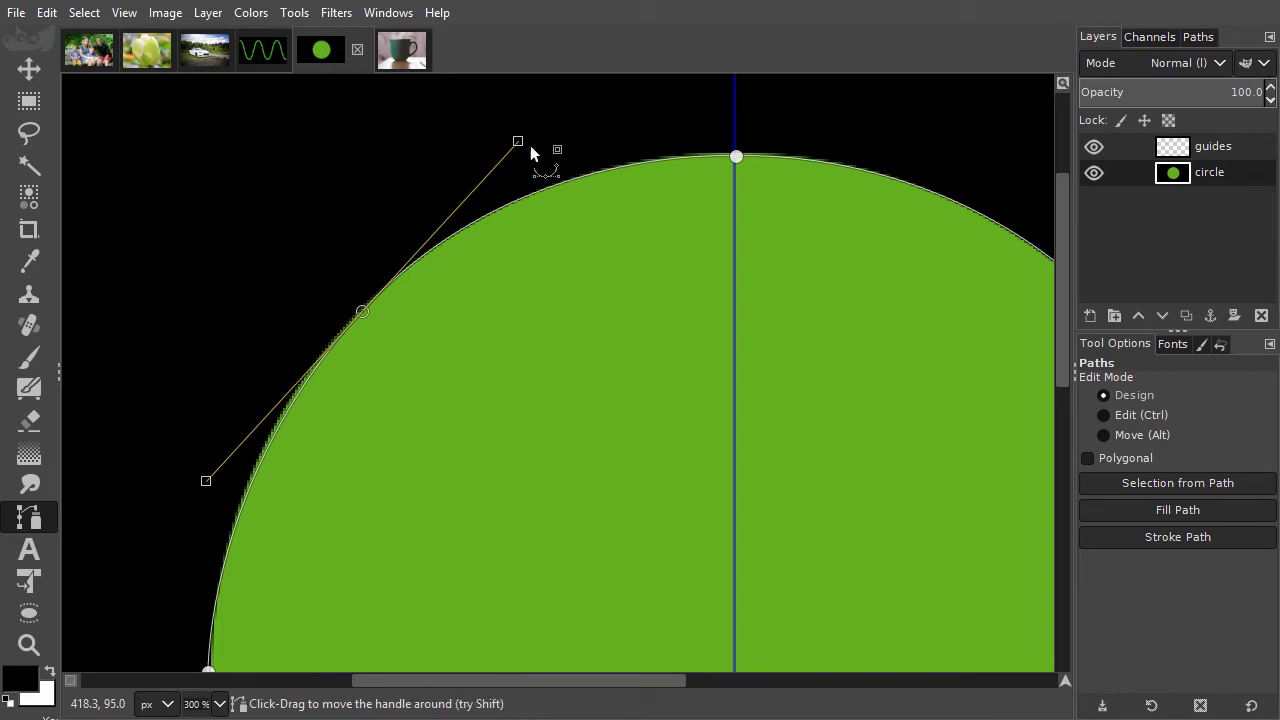
{"action": "key", "text": "ctrl"}
{"action": "key", "text": "shift+ctrl+j"}
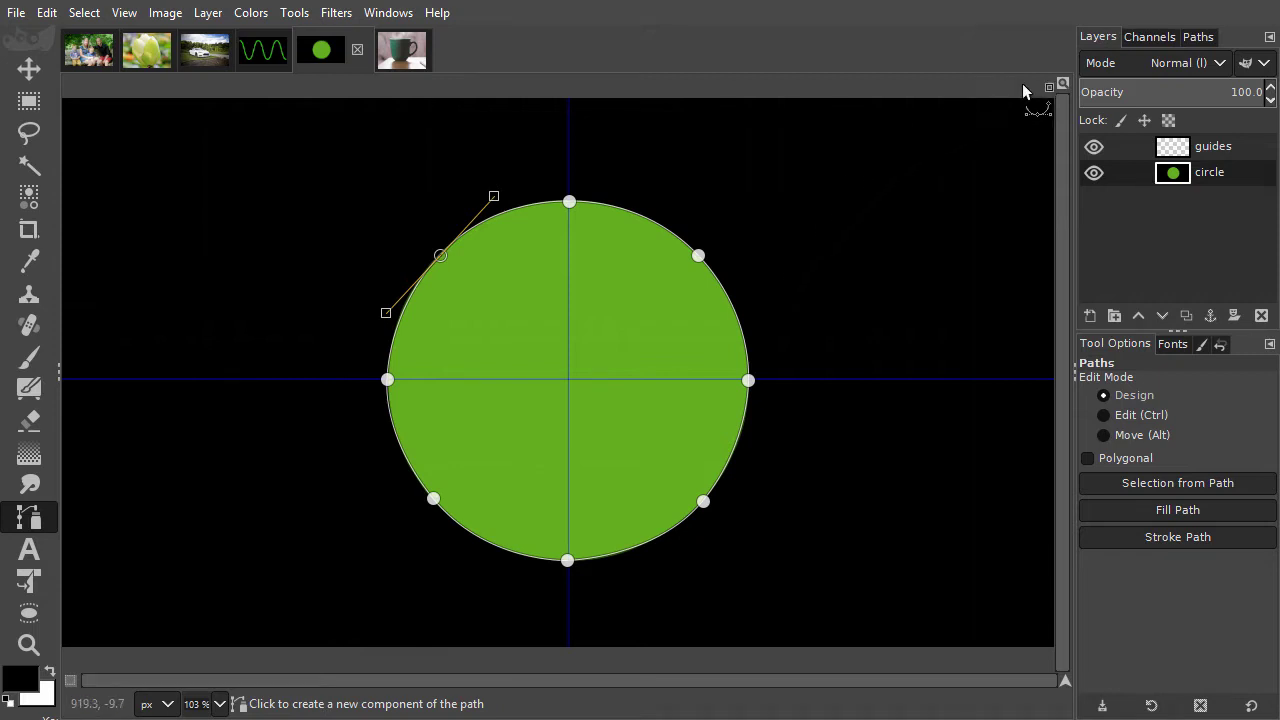
- Rename the unnamed path as circle
{"action": "left_click", "coordinate": [1197, 37]}
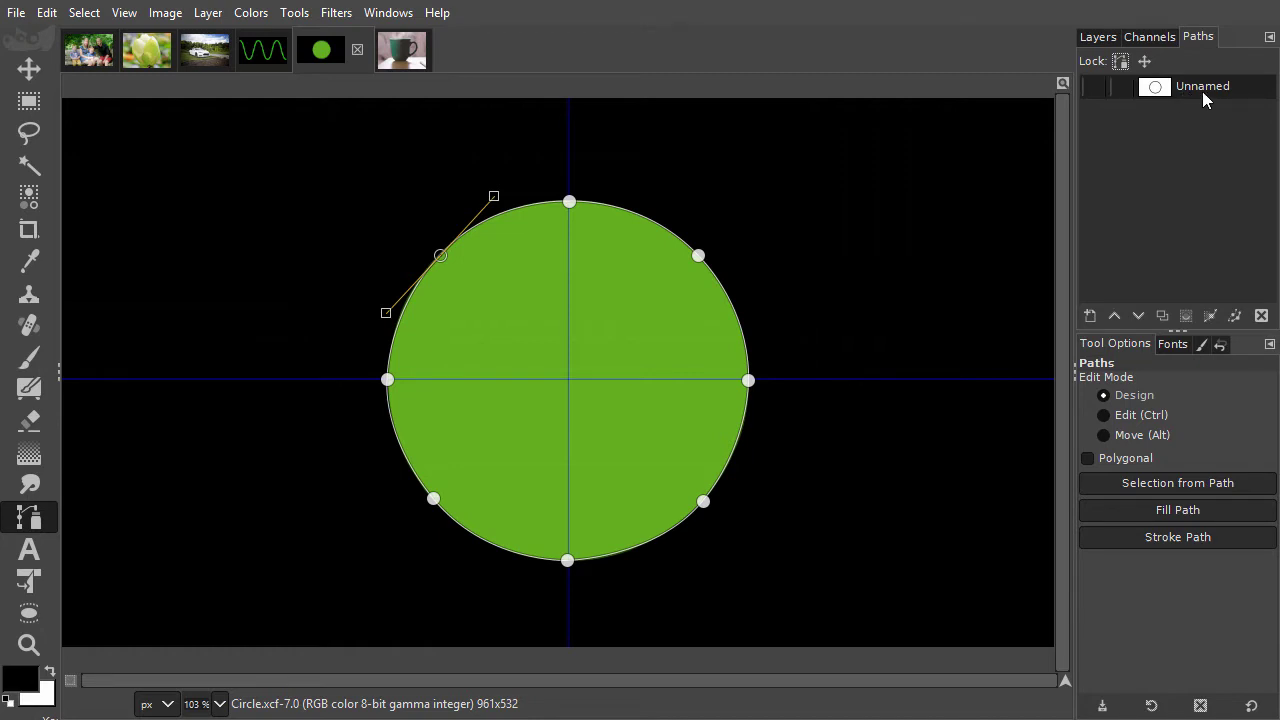
{"action": "double_click", "coordinate": [1202, 88]}
{"action": "type", "text": "circle"}
{"action": "key", "text": "Return"}
{"action": "left_click", "coordinate": [1199, 35]}
- Create a selection from the circle path, leave path editing with the Move tool, and clear the selection
{"action": "left_click", "coordinate": [1184, 315]}
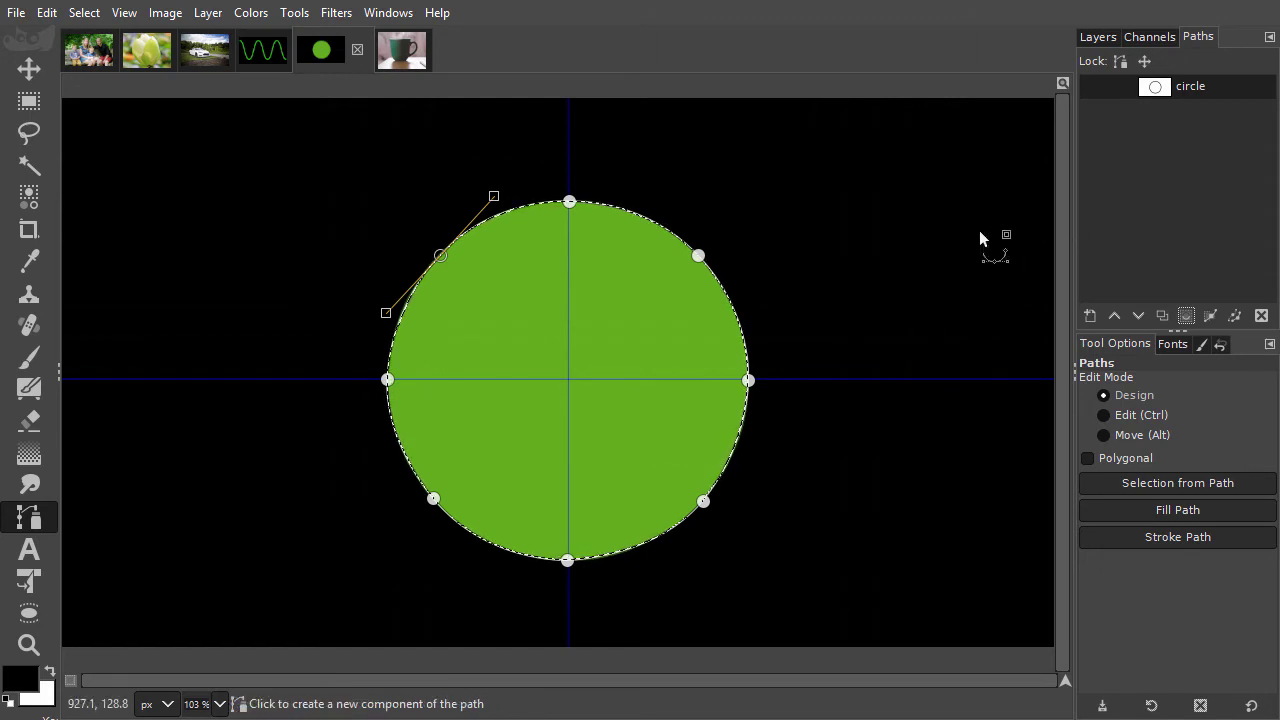
{"action": "left_click", "coordinate": [35, 73]}
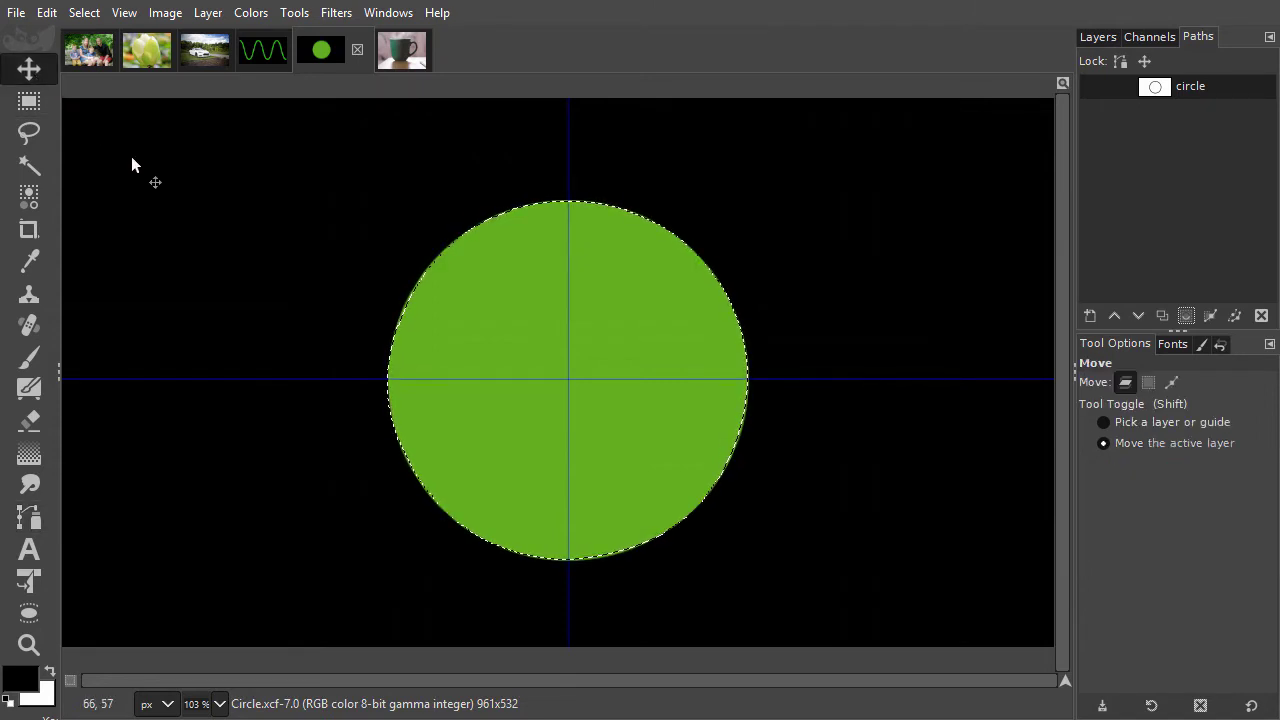
{"action": "key", "text": "ctrl+shift+a"}
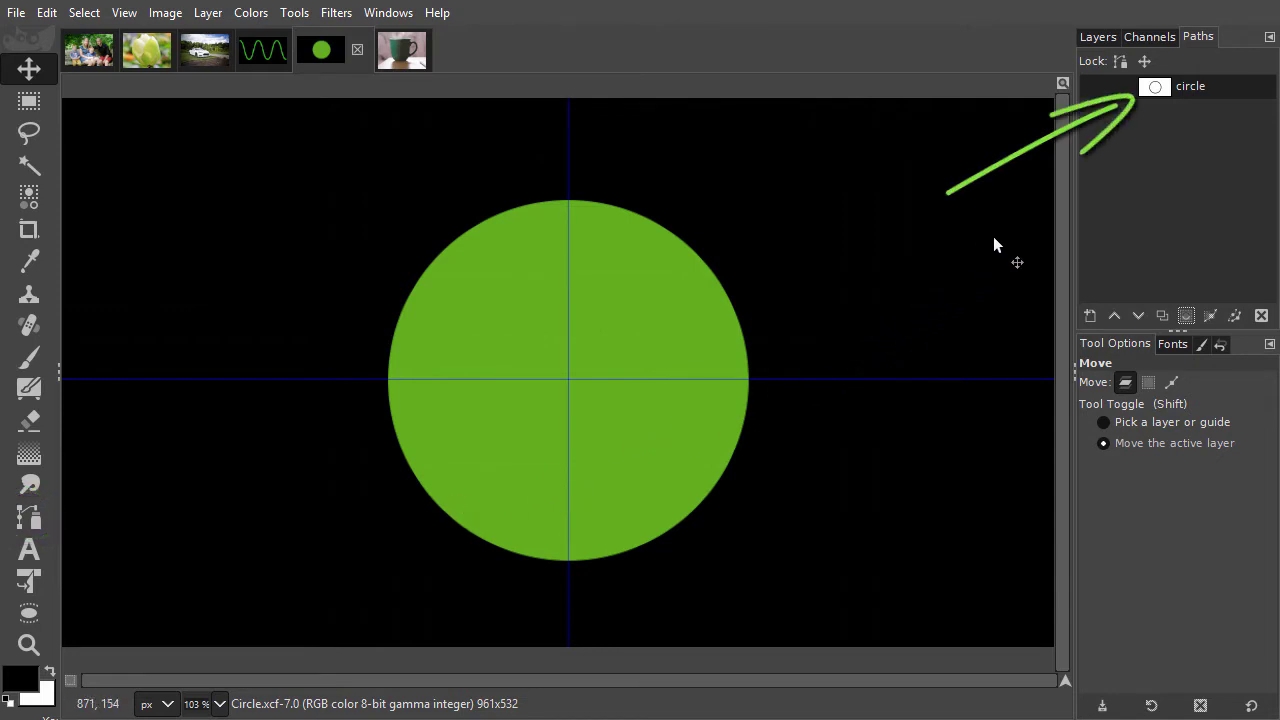
- Reactivate the circle path for editing, and draw a closed triangle across the circle's upper-right edge as a separate new path
{"action": "double_click", "coordinate": [1153, 88]}
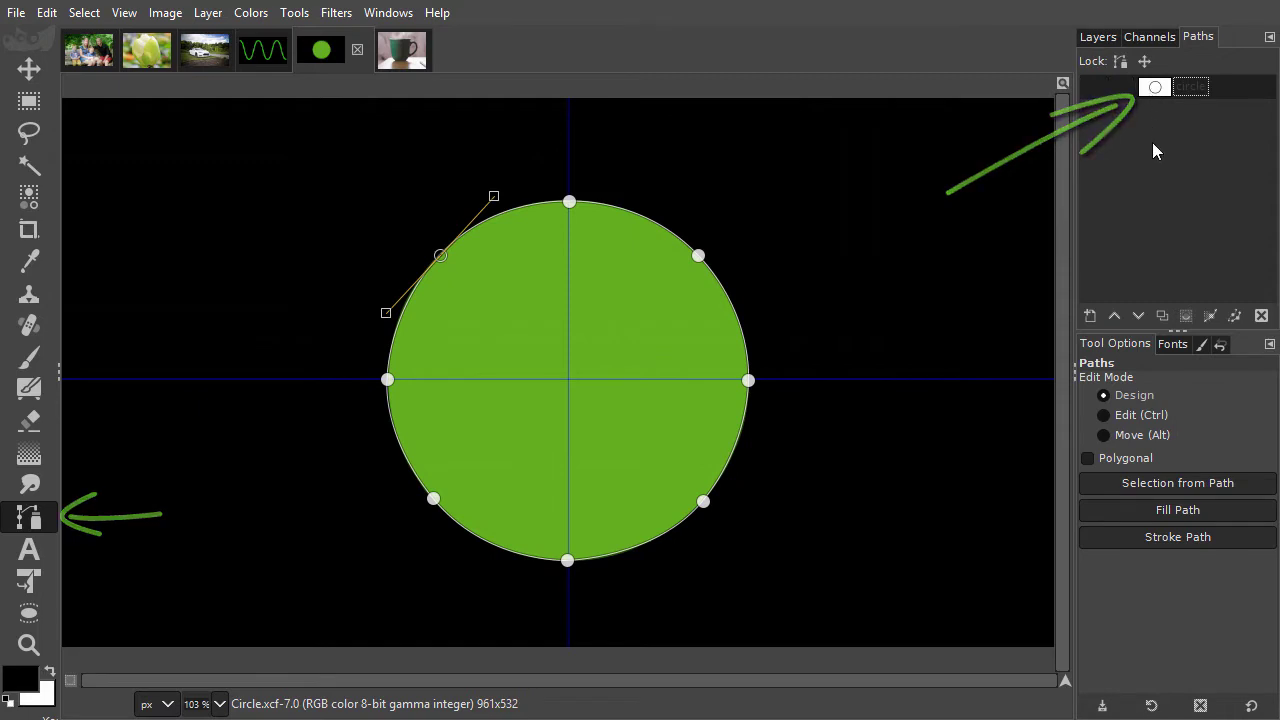
{"action": "left_click", "coordinate": [1091, 316], "text": "shift"}
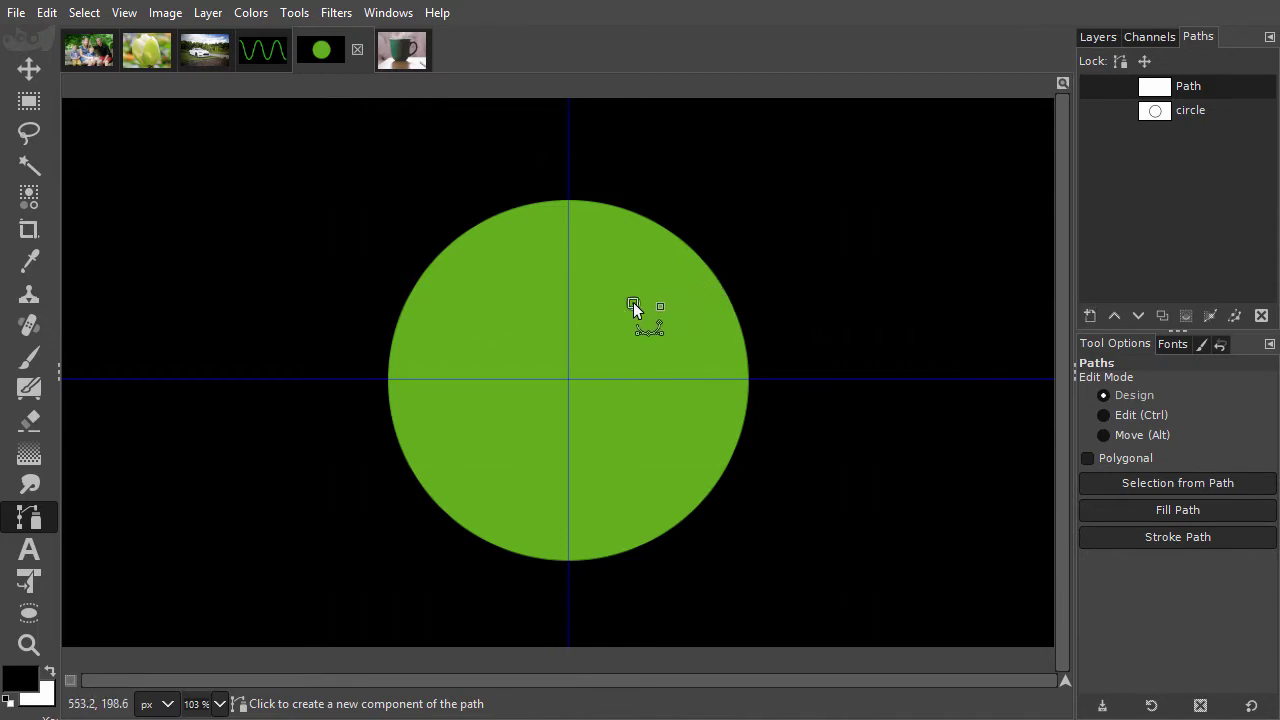
{"action": "left_click_drag", "start_coordinate": [633, 303], "coordinate": [739, 205]}
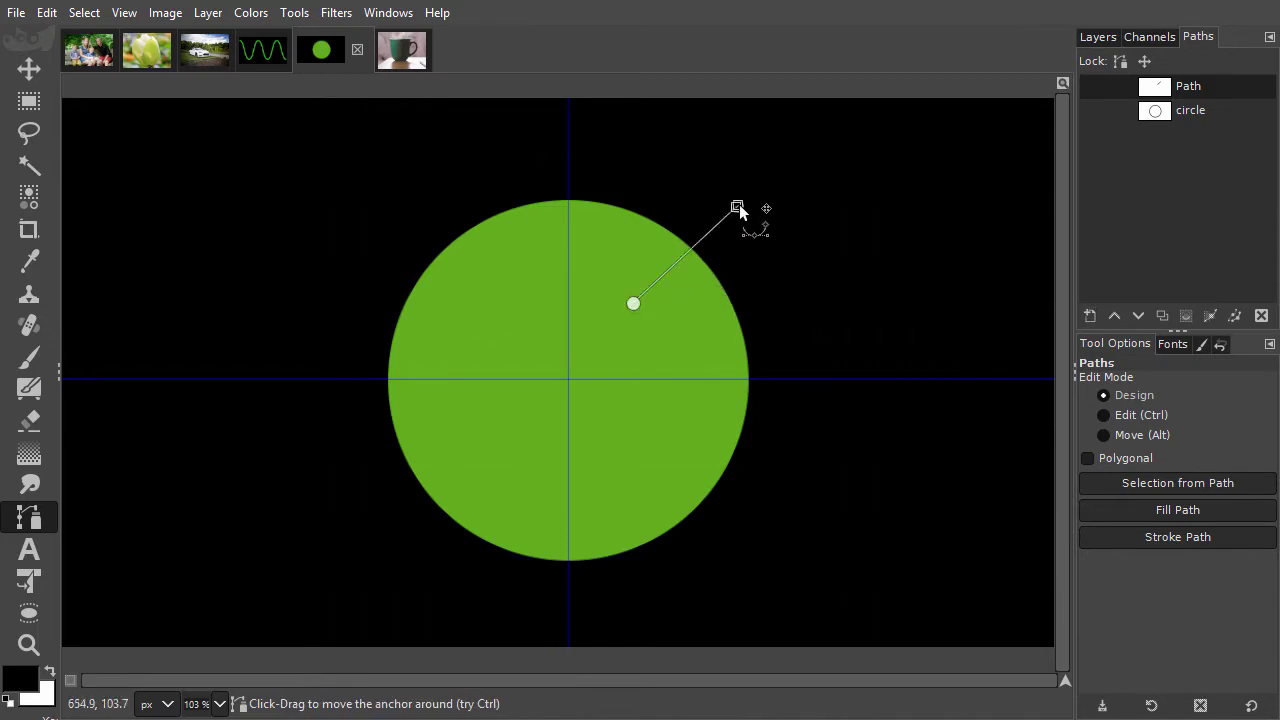
{"action": "left_click", "coordinate": [787, 281]}
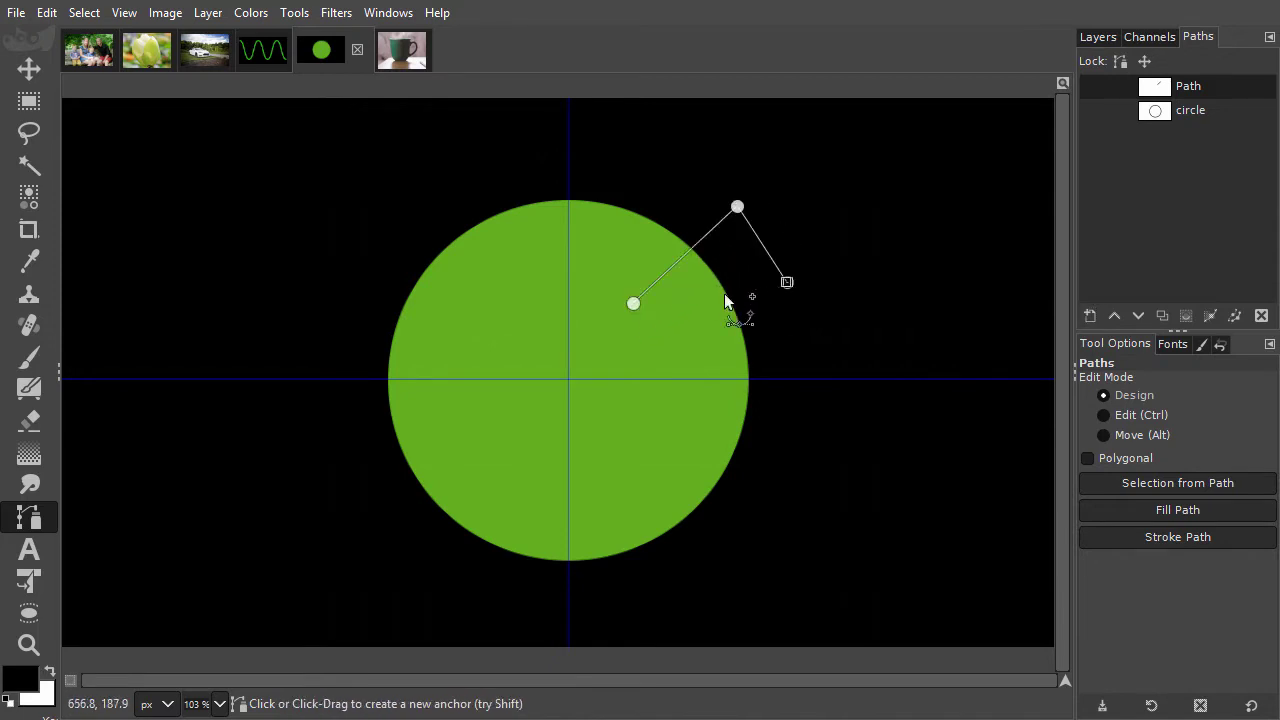
{"action": "left_click", "coordinate": [634, 304], "text": "ctrl"}
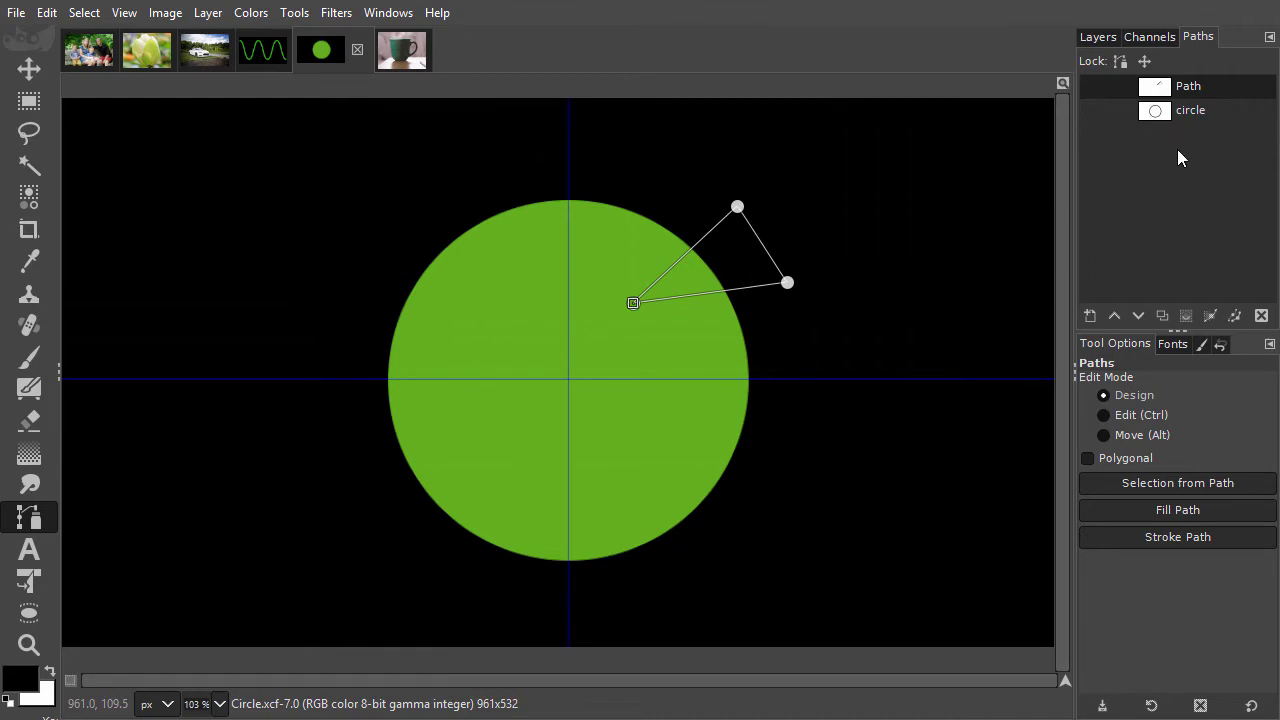
- Create a selection from the circle path and add the triangular path's area to it
{"action": "key", "text": "alt"}
{"action": "left_click", "coordinate": [1156, 112], "text": "alt"}
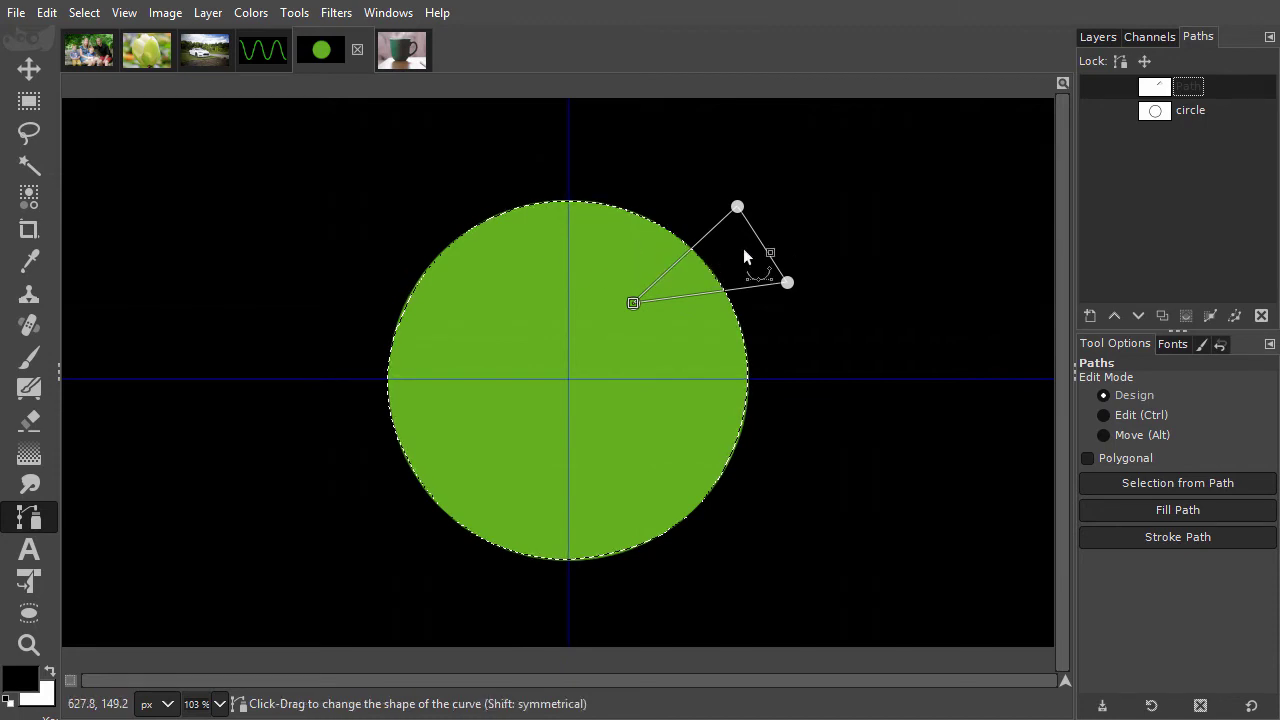
{"action": "left_click", "coordinate": [1160, 95]}
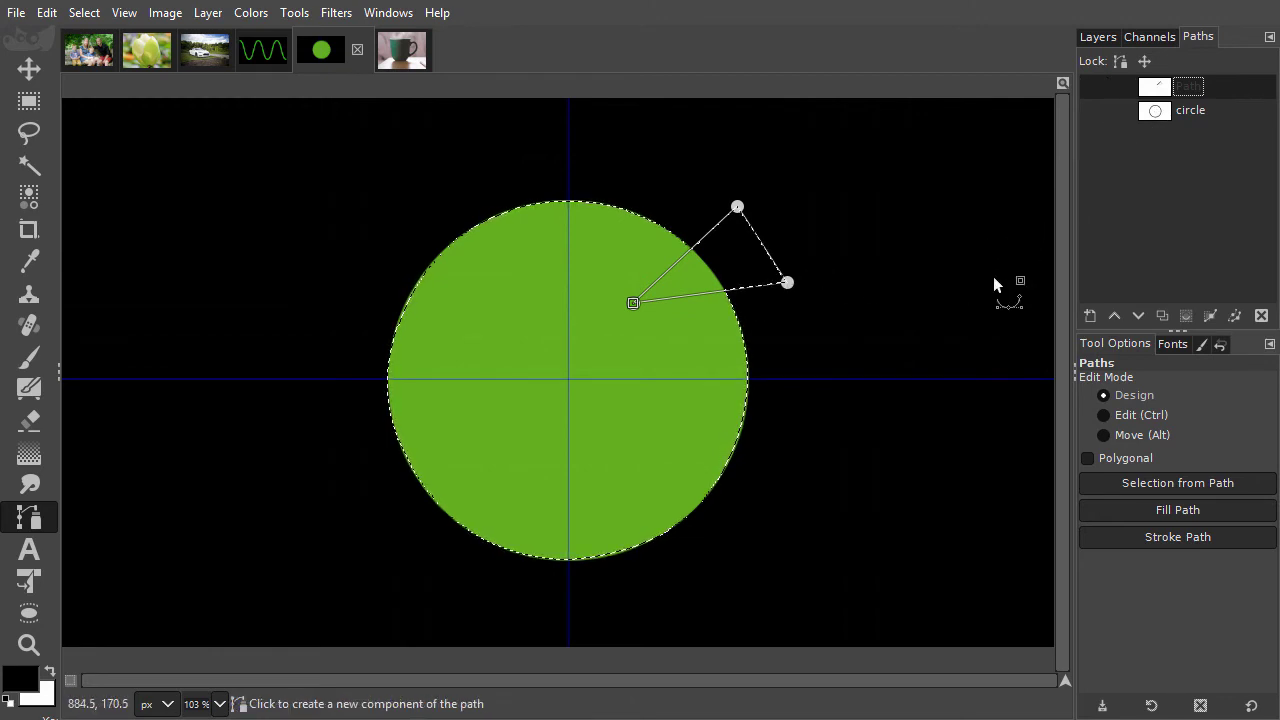
- Draw a closed four-sided shape across the circle's left edge as a new path, and intersect the current selection with it
{"action": "left_click", "coordinate": [1090, 316]}
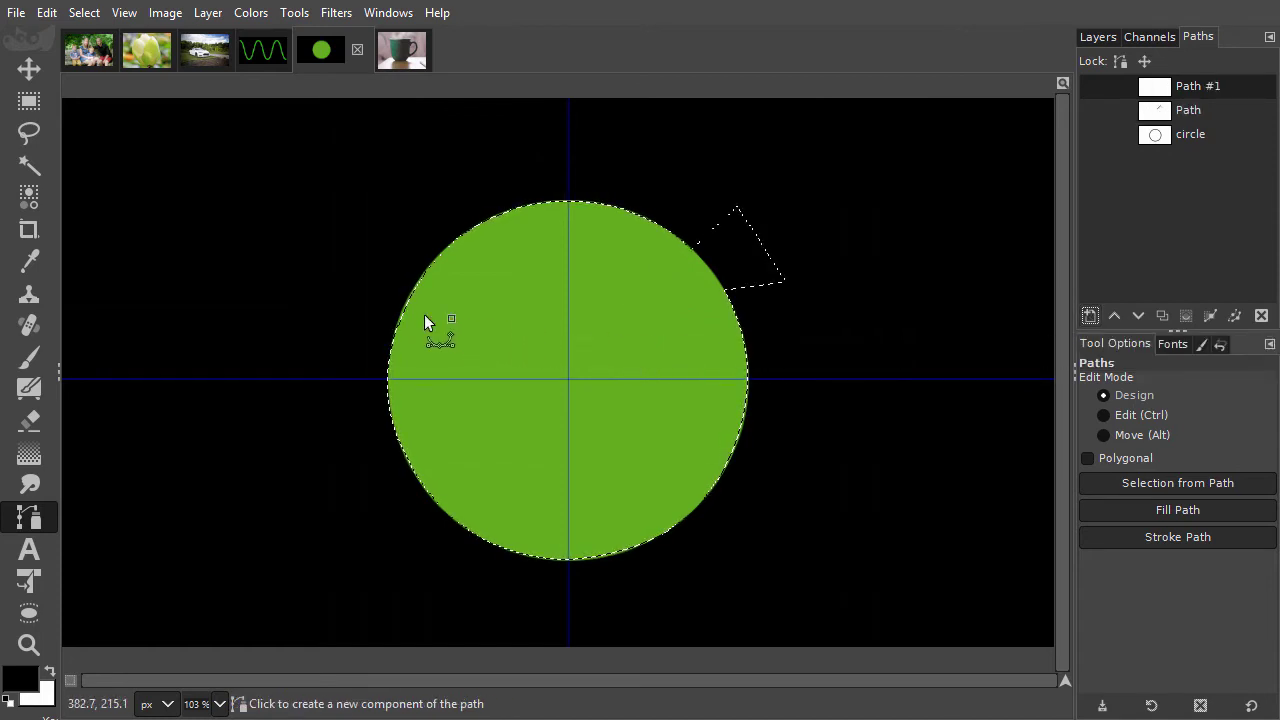
{"action": "left_click", "coordinate": [528, 286]}
{"action": "left_click", "coordinate": [533, 444]}
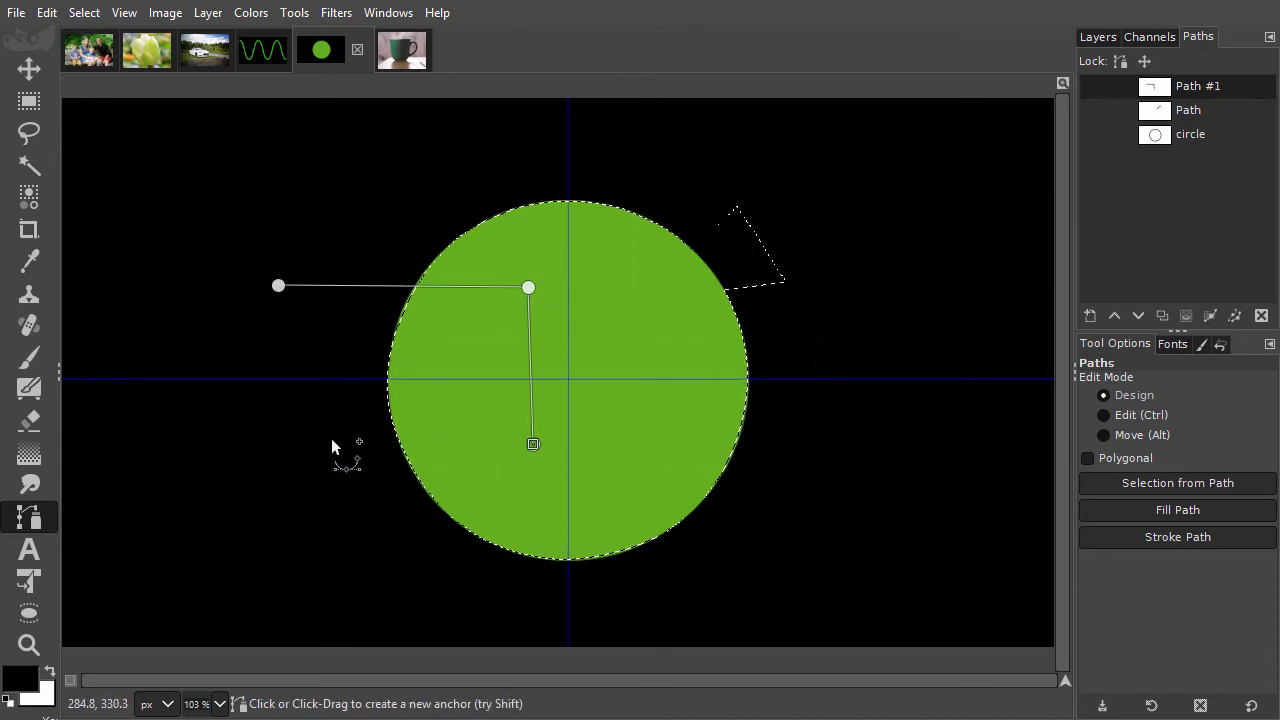
{"action": "left_click", "coordinate": [272, 433]}
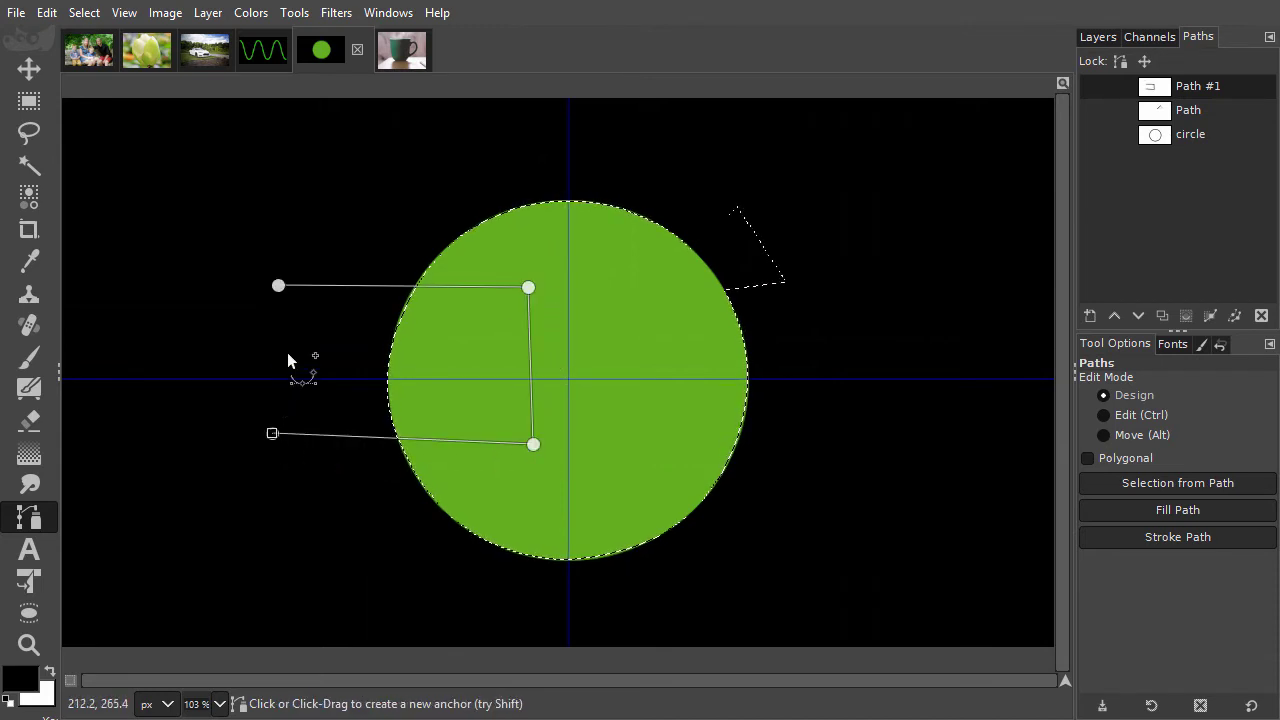
{"action": "left_click", "coordinate": [279, 285], "text": "ctrl"}
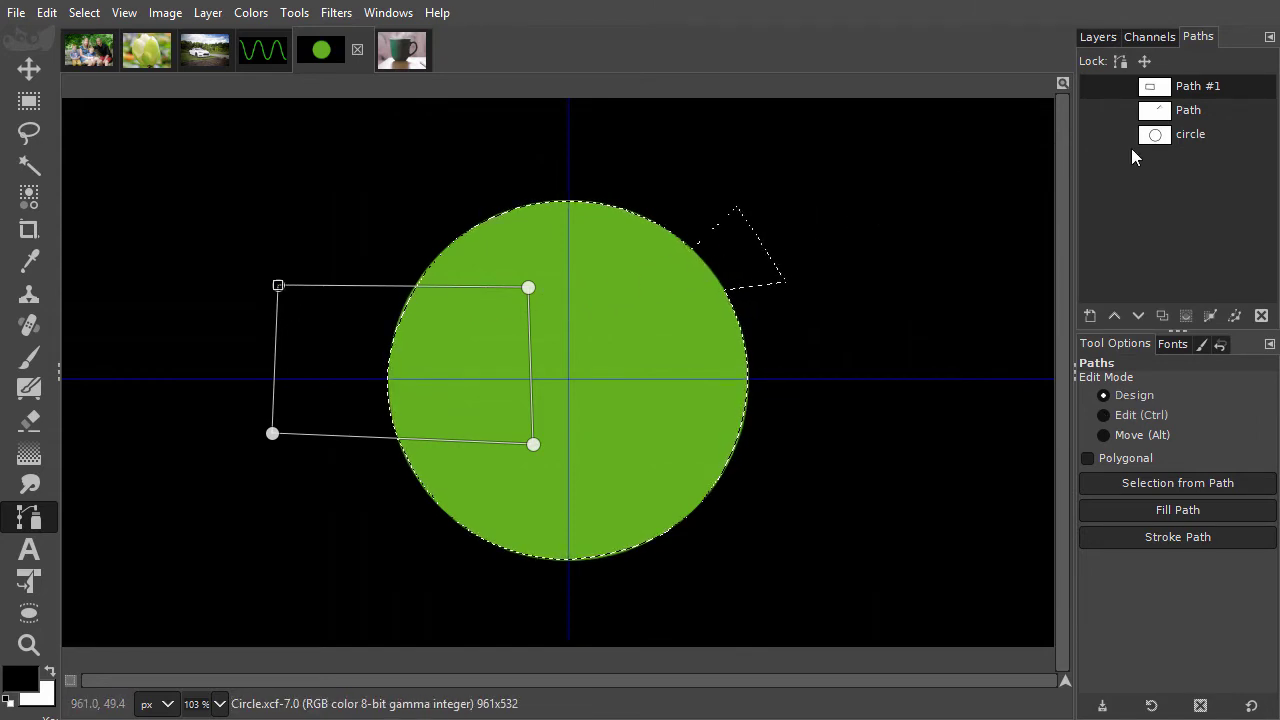
{"action": "left_click", "coordinate": [1157, 92], "text": "ctrl+alt+shift"}
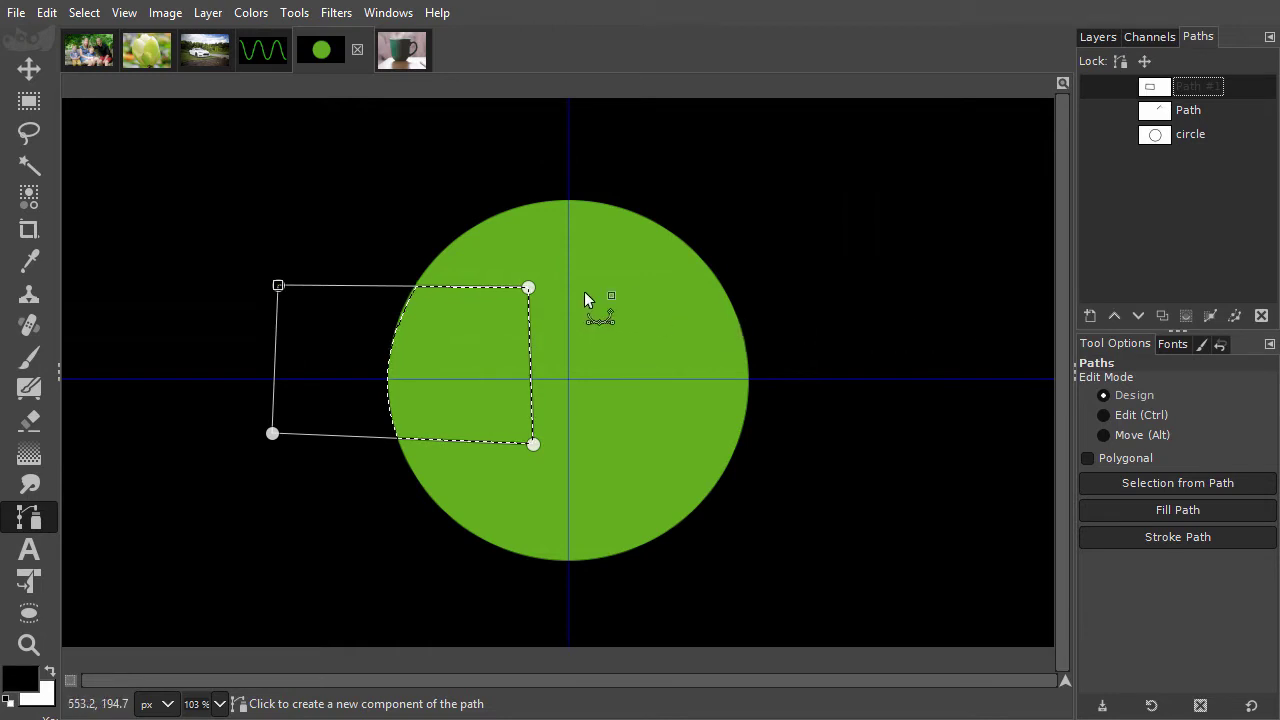
{"action": "left_click", "coordinate": [32, 72]}
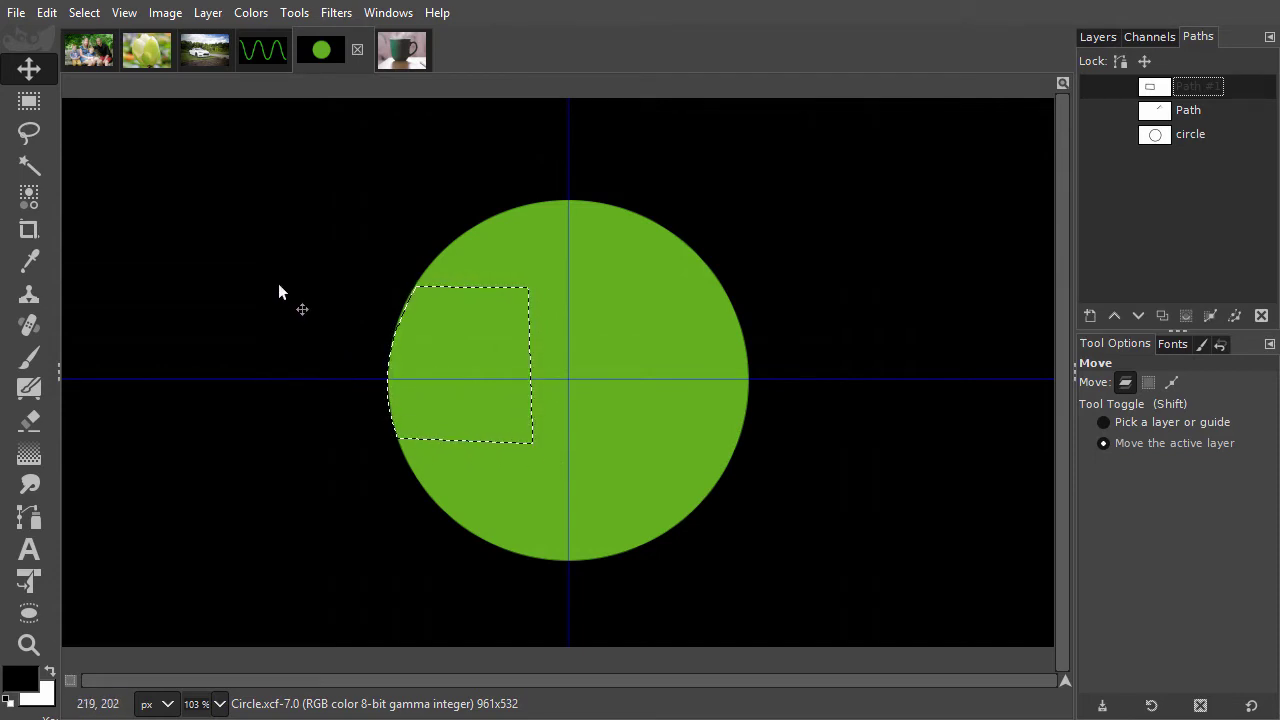
- Switch to the Coffee.xcf image, check its layer, and show its list of paths
{"action": "left_click", "coordinate": [397, 53]}
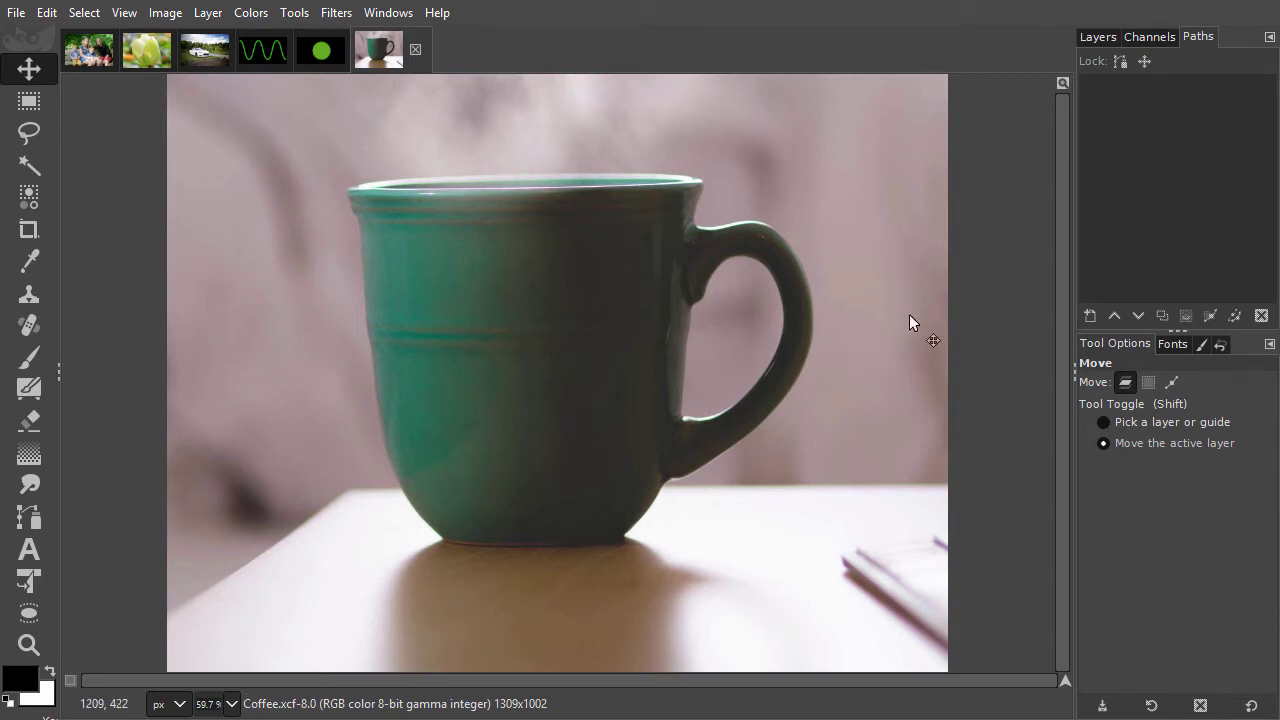
{"action": "left_click", "coordinate": [1104, 37]}
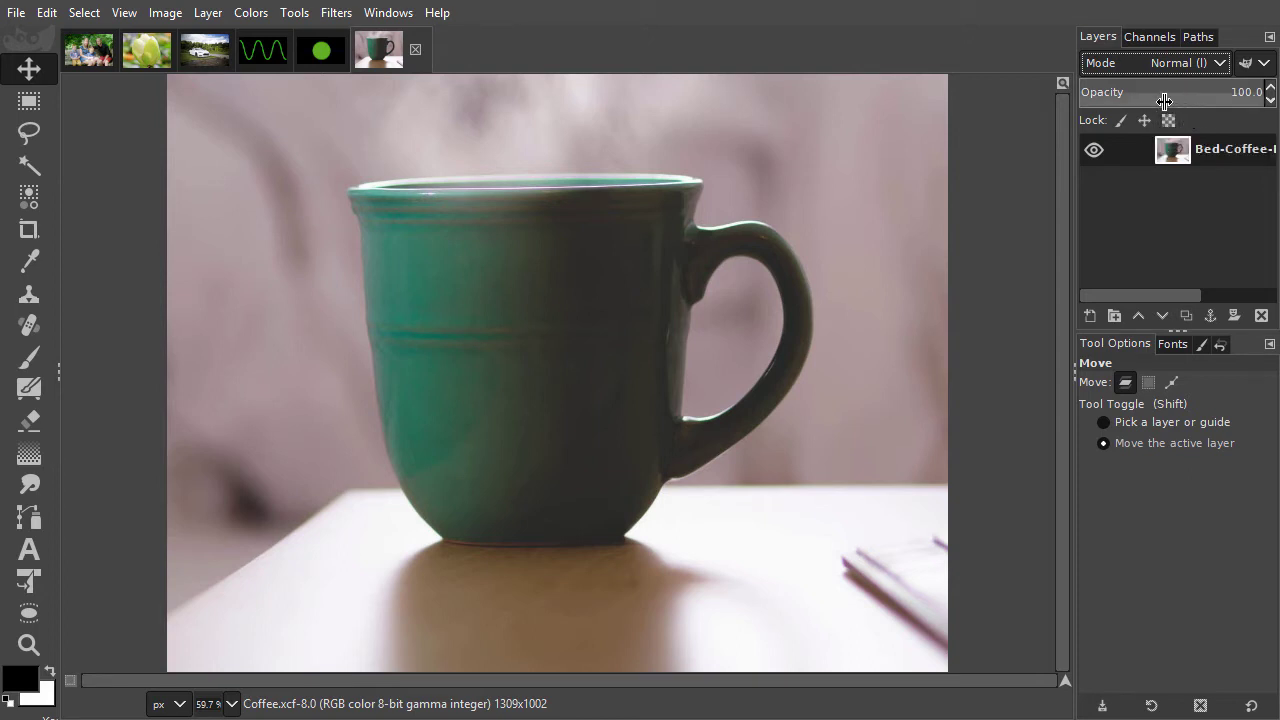
{"action": "left_click", "coordinate": [1200, 37]}
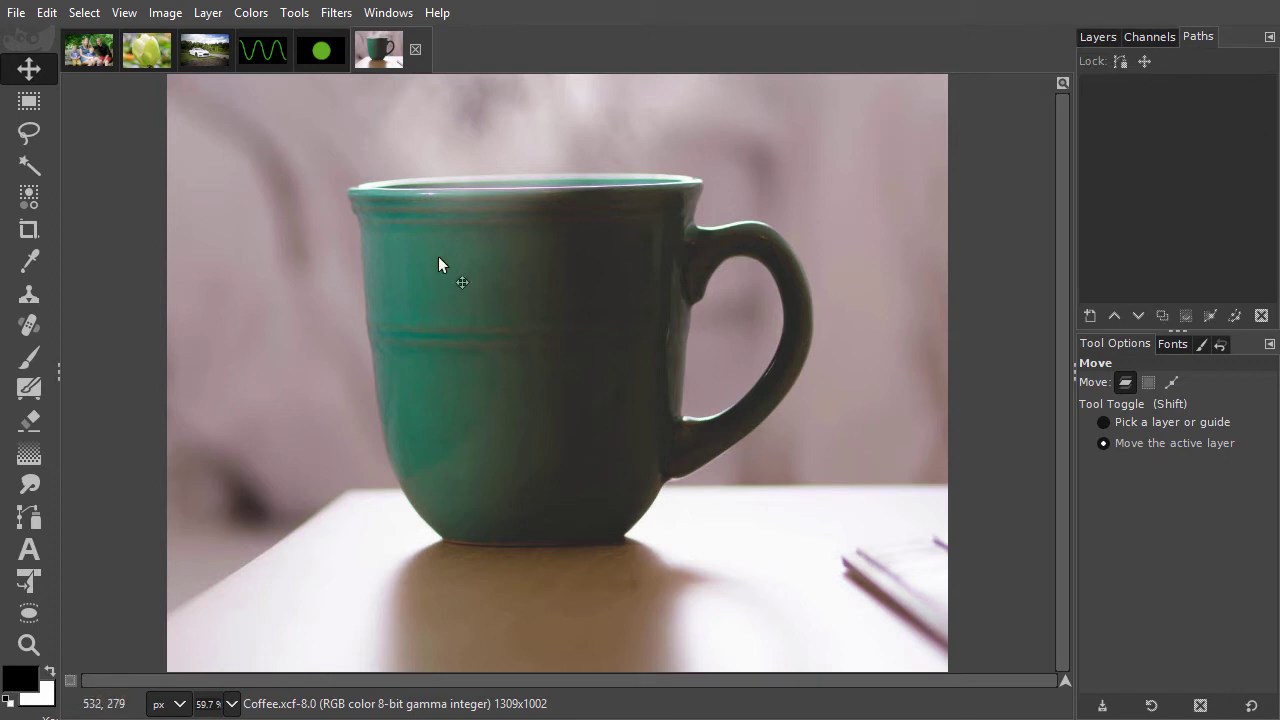
- Start a path with the Paths tool, placing curved anchors at the mug's upper-right rim corner and where the handle's top meets the body
{"action": "left_click", "coordinate": [29, 517]}
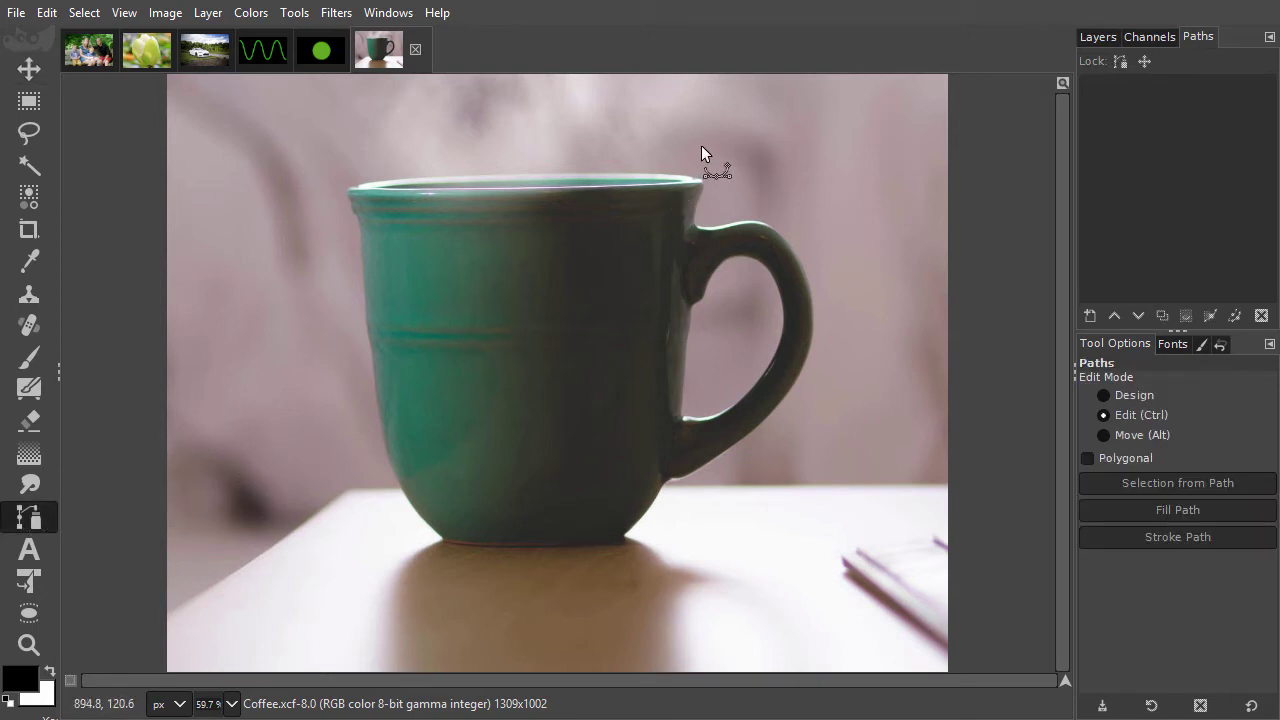
{"action": "scroll", "coordinate": [701, 145], "scroll_direction": "up", "scroll_amount": 1, "text": "ctrl"}
{"action": "scroll", "coordinate": [701, 166], "scroll_direction": "up", "scroll_amount": 5, "text": "ctrl"}
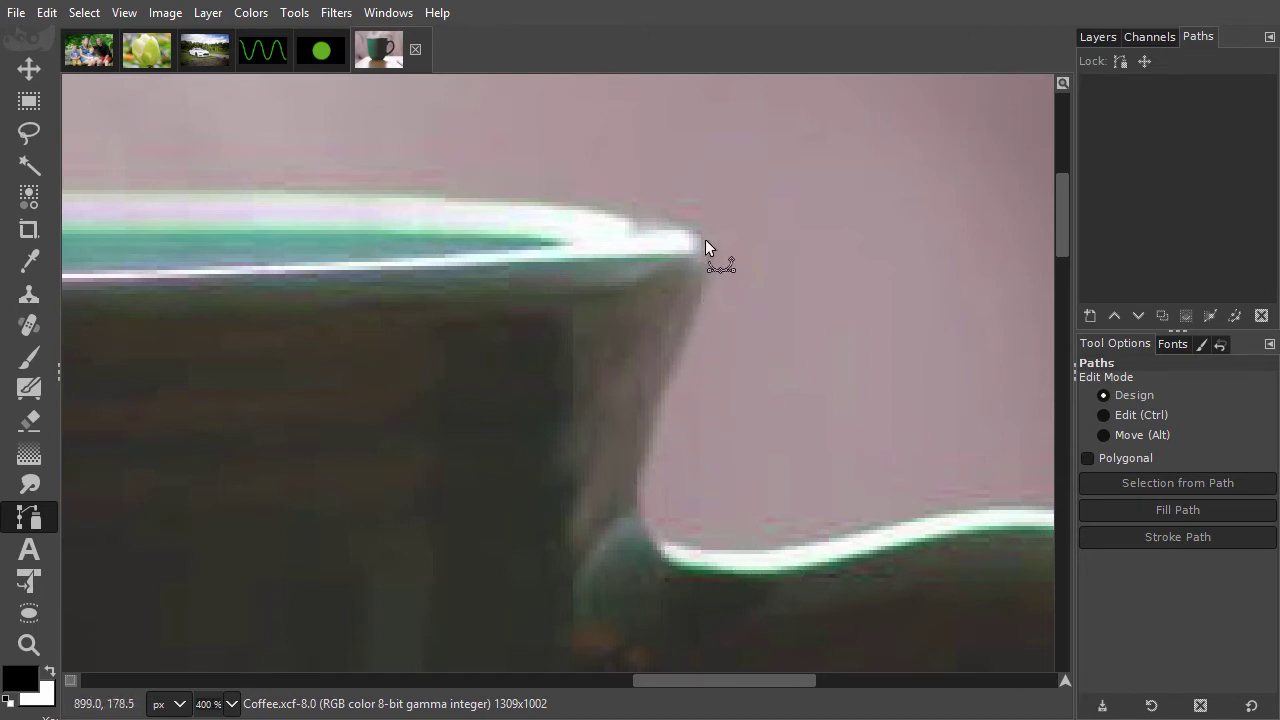
{"action": "left_click_drag", "start_coordinate": [705, 239], "coordinate": [757, 288]}
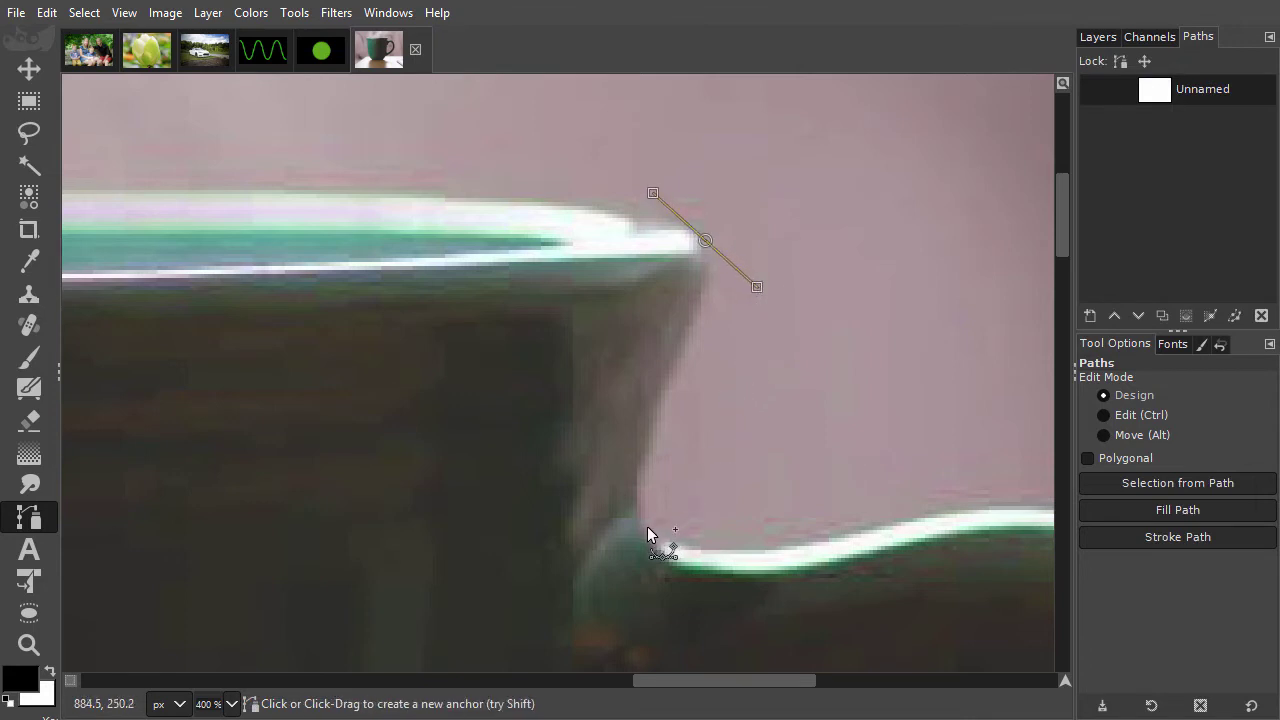
{"action": "left_click_drag", "start_coordinate": [647, 526], "coordinate": [713, 595]}
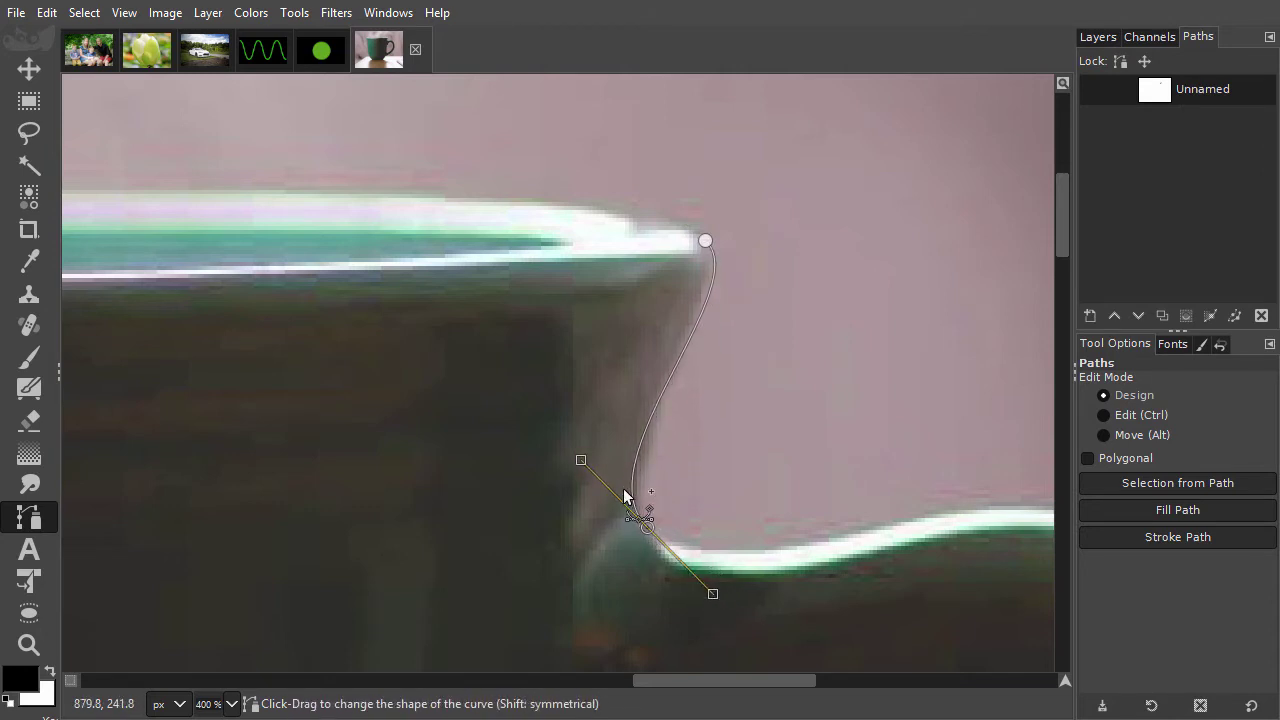
- Adjust the direction handles of both anchors so the first segment follows the mug's edge below the rim
{"action": "left_click_drag", "start_coordinate": [580, 460], "coordinate": [594, 480]}
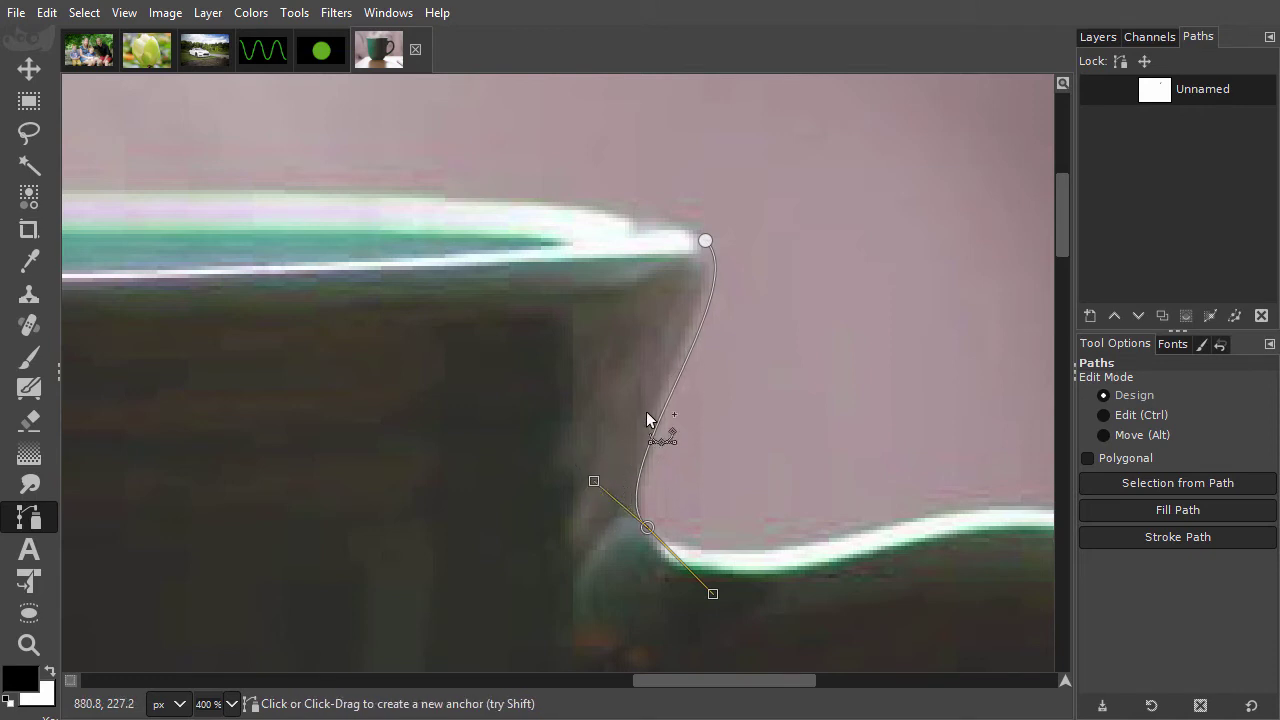
{"action": "left_click_drag", "start_coordinate": [704, 240], "coordinate": [754, 266]}
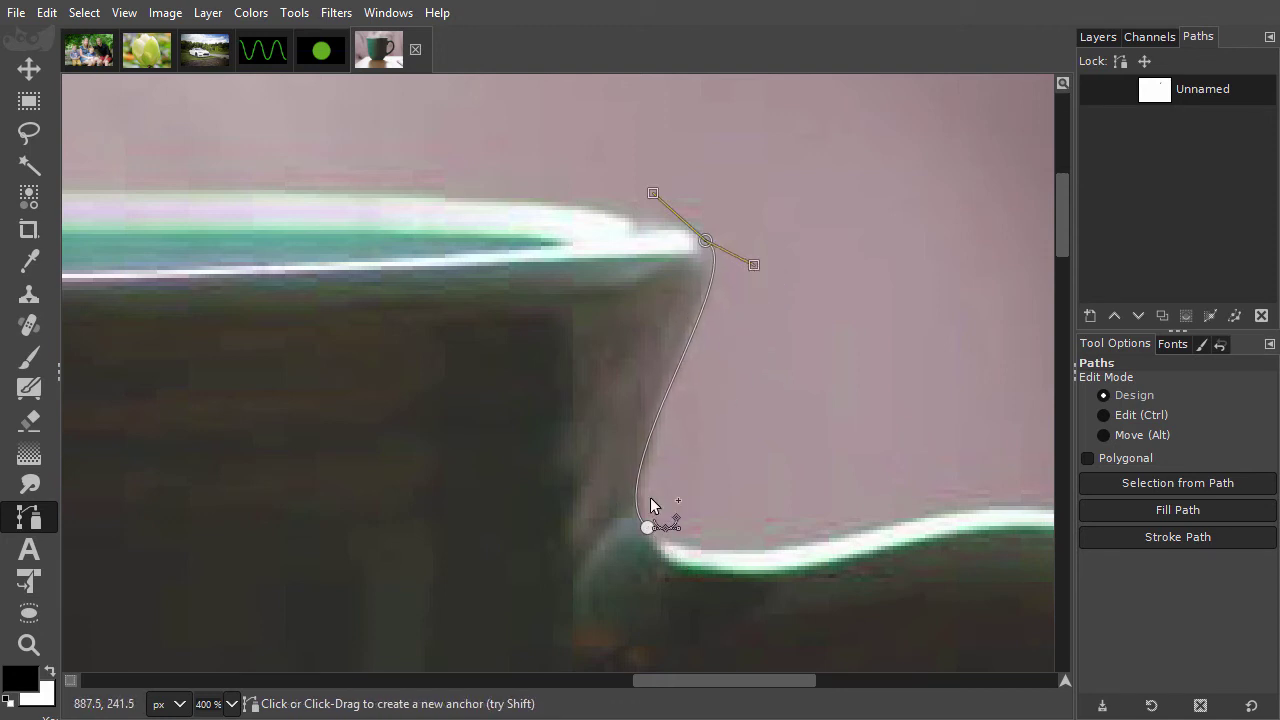
{"action": "left_click", "coordinate": [648, 530]}
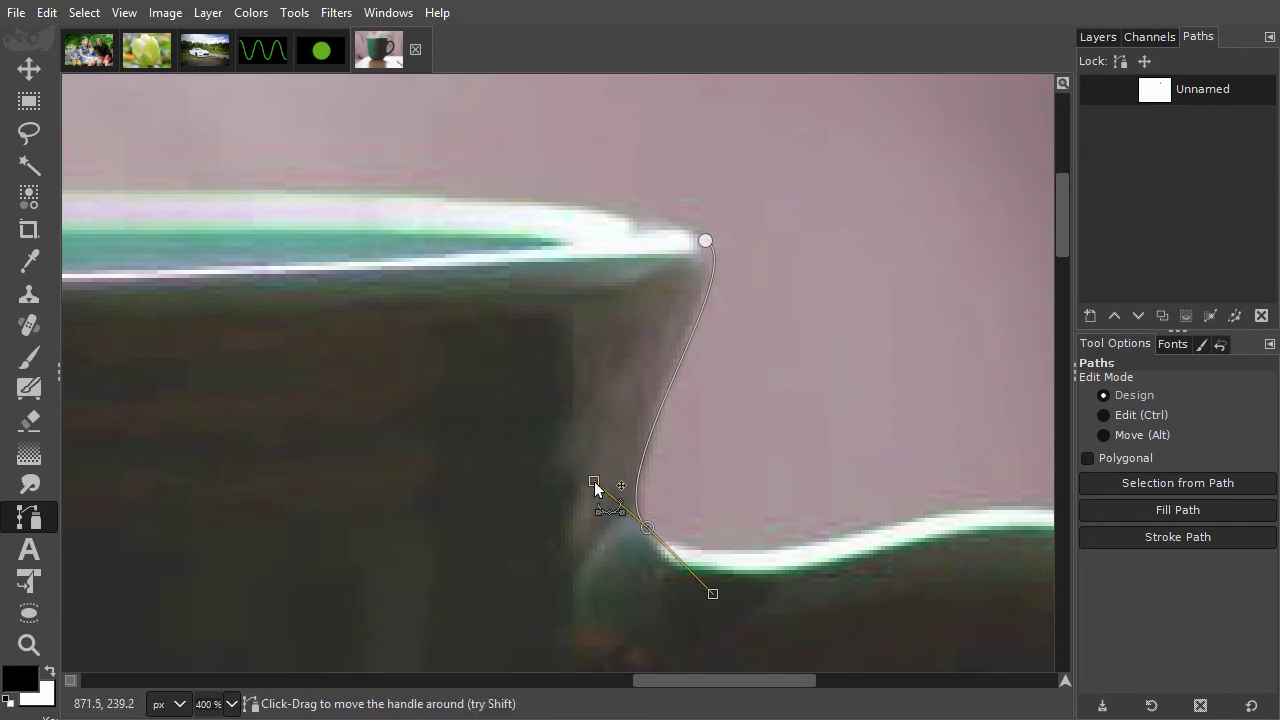
{"action": "left_click_drag", "start_coordinate": [594, 481], "coordinate": [598, 472]}
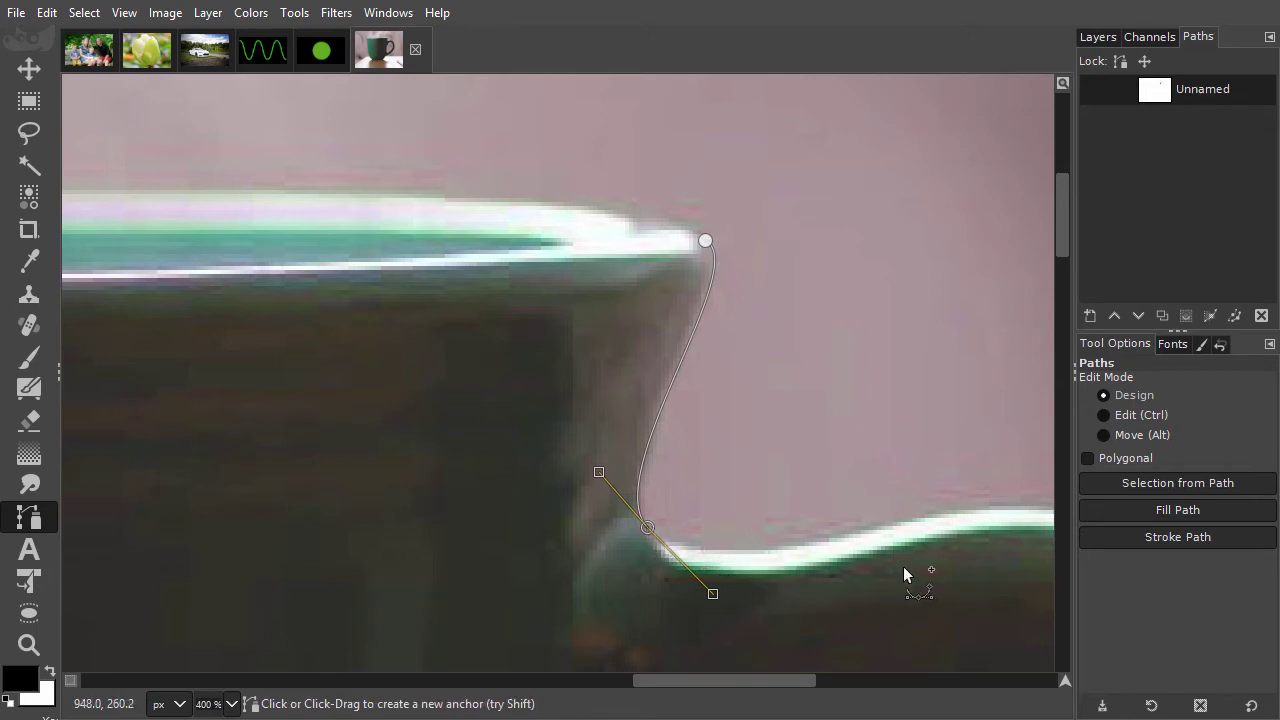
- Extend the path with a curved anchor at the crest of the mug handle, fitting the segment to the handle's upper edge
{"action": "left_click_drag", "start_coordinate": [903, 566], "coordinate": [604, 393]}
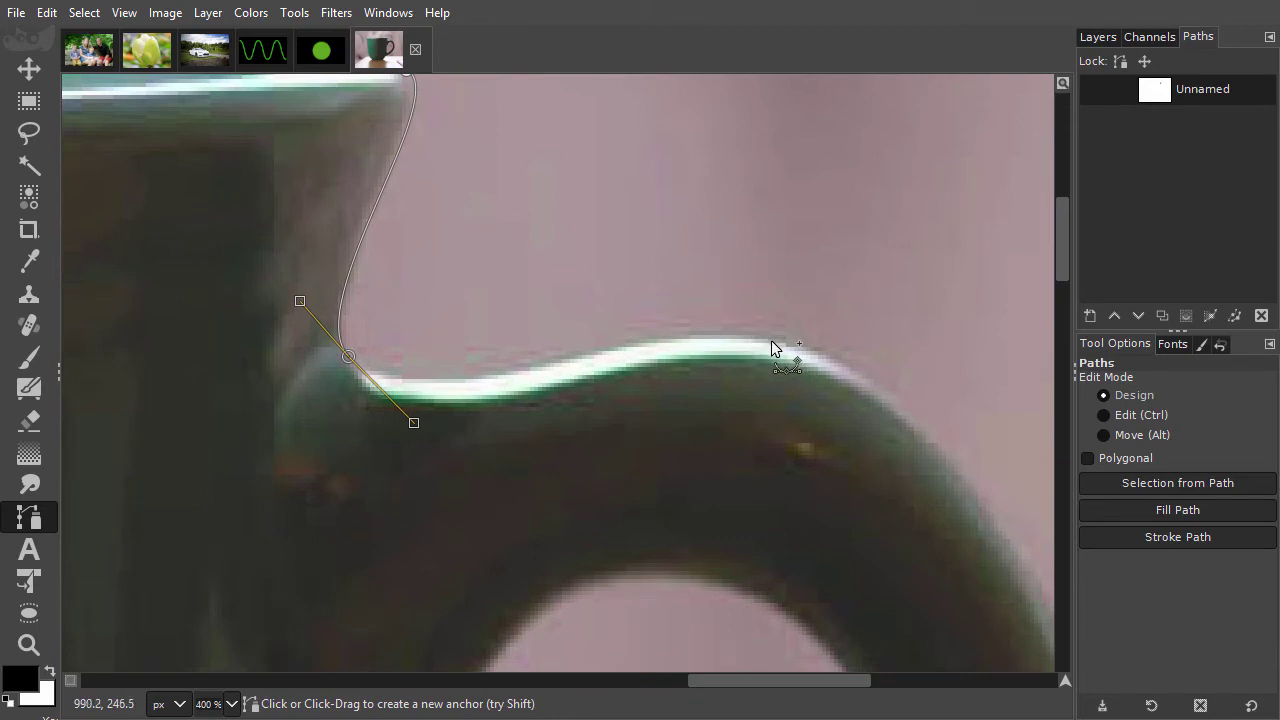
{"action": "left_click_drag", "start_coordinate": [771, 341], "coordinate": [898, 368]}
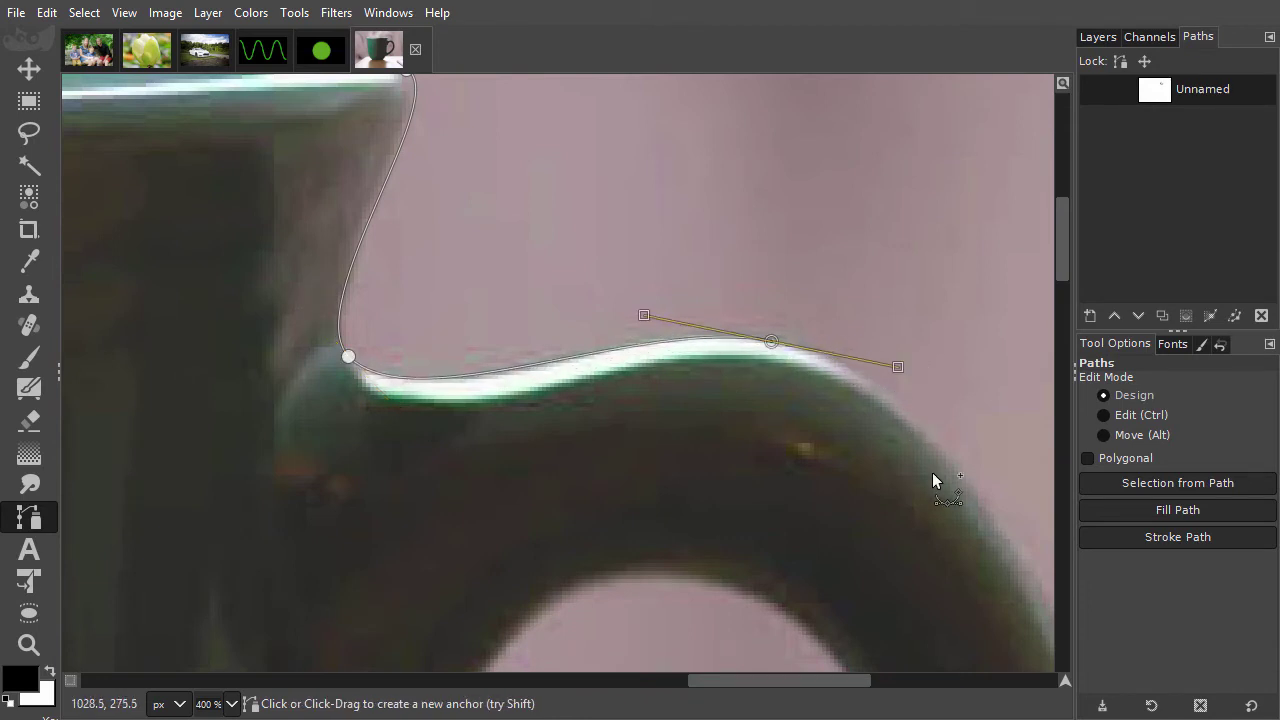
{"action": "left_click_drag", "start_coordinate": [954, 531], "coordinate": [813, 339]}
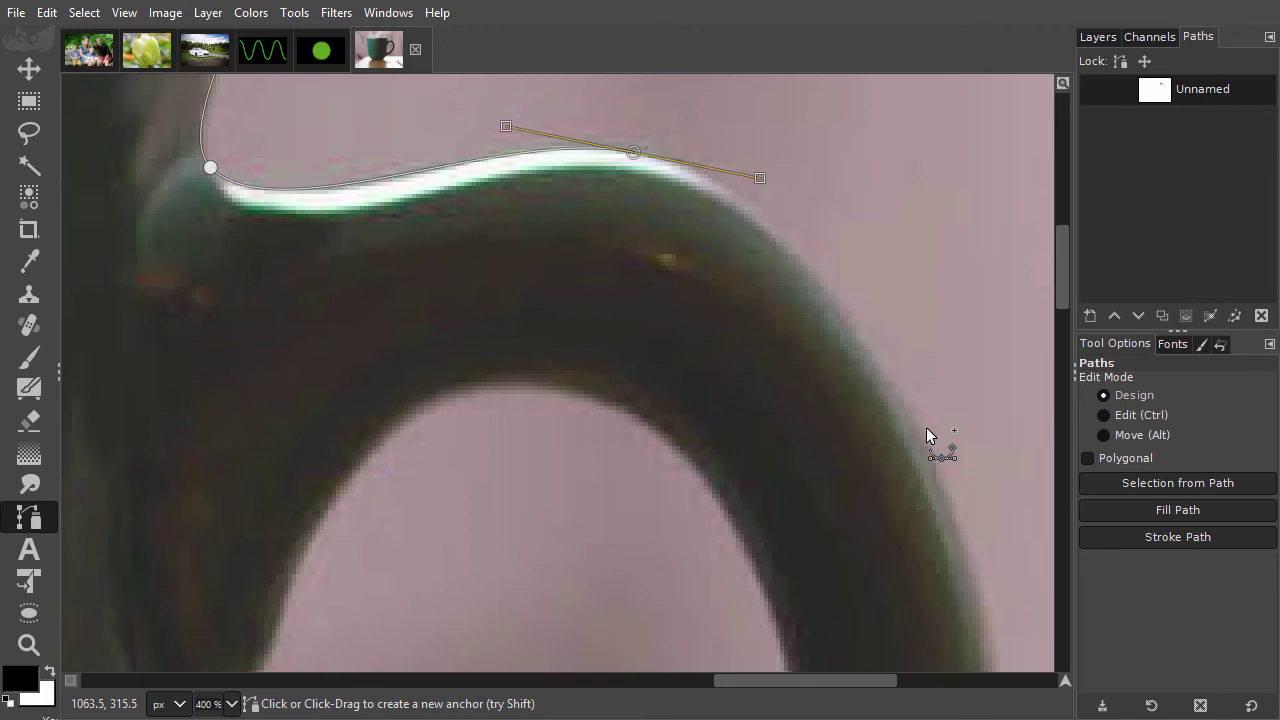
{"action": "left_click", "coordinate": [715, 179]}
{"action": "left_click", "coordinate": [760, 211]}
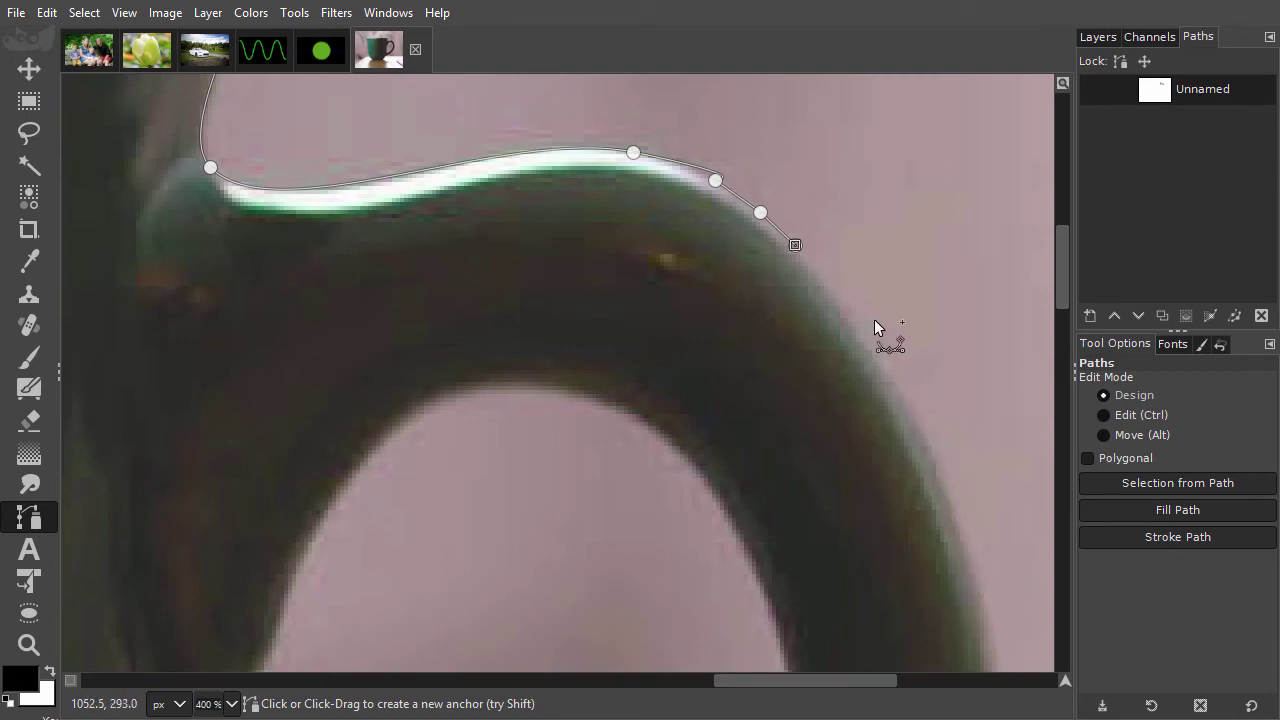
{"action": "key", "text": "ctrl+z"}
{"action": "key", "text": "ctrl+z"}
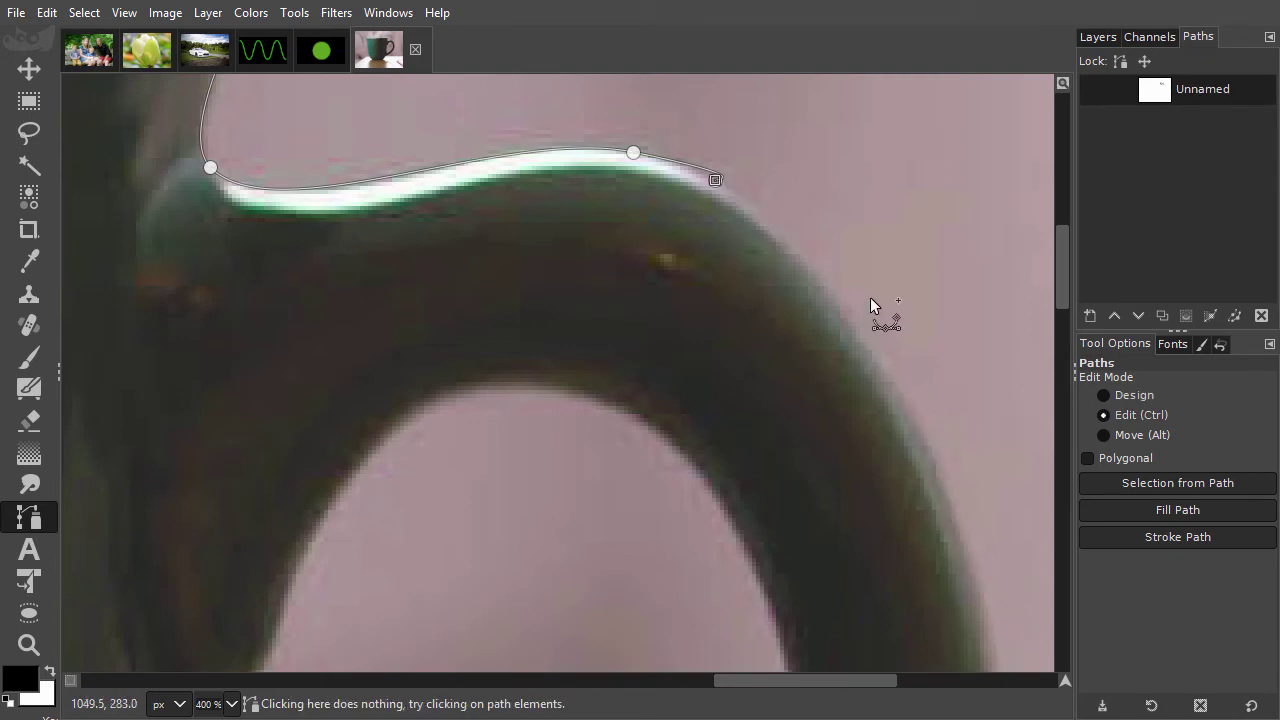
{"action": "key", "text": "ctrl+z"}
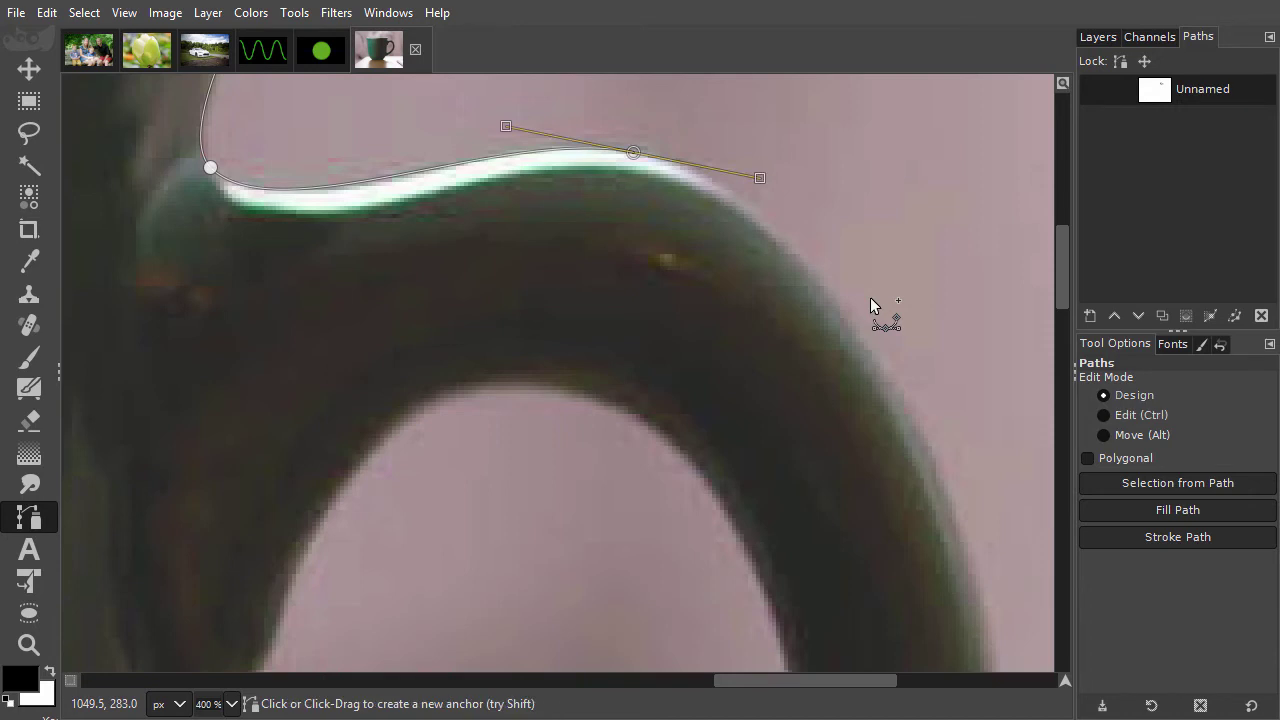
- Extend the path down the handle's upper outer bend, insert an anchor mid-segment, move it outward onto the edge, and reselect the end anchor
{"action": "left_click", "coordinate": [945, 480]}
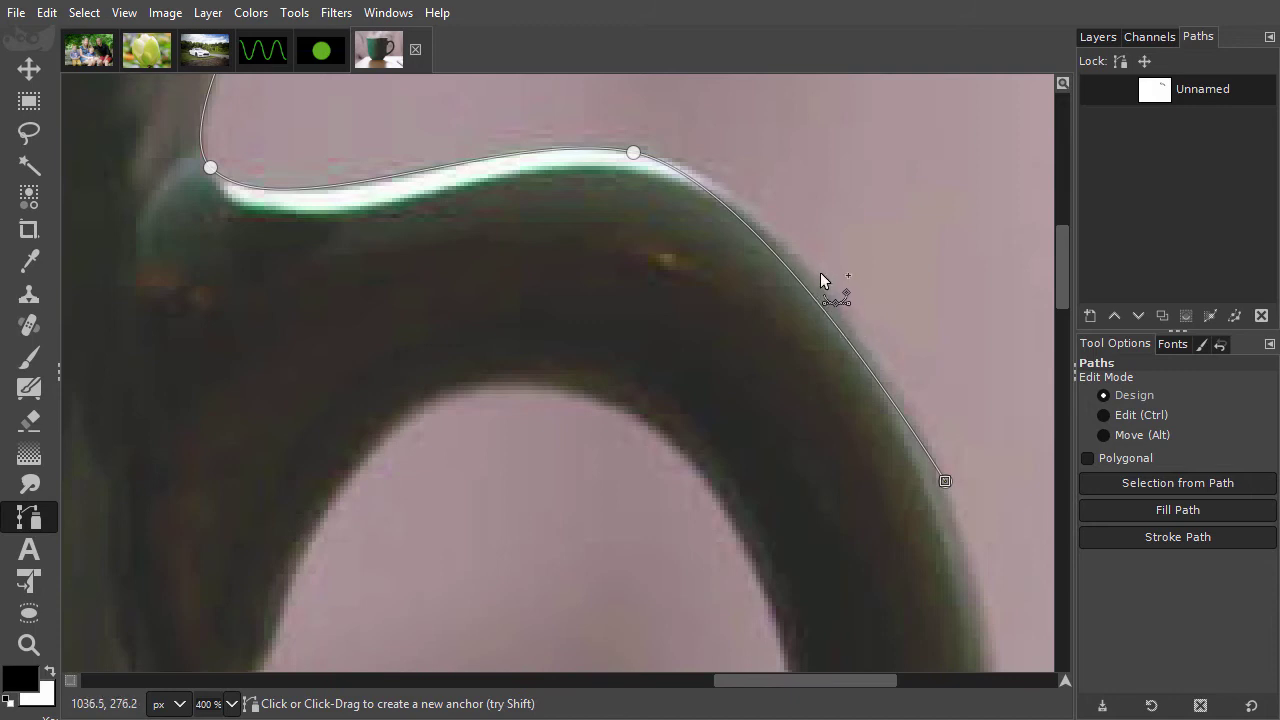
{"action": "key", "text": "ctrl"}
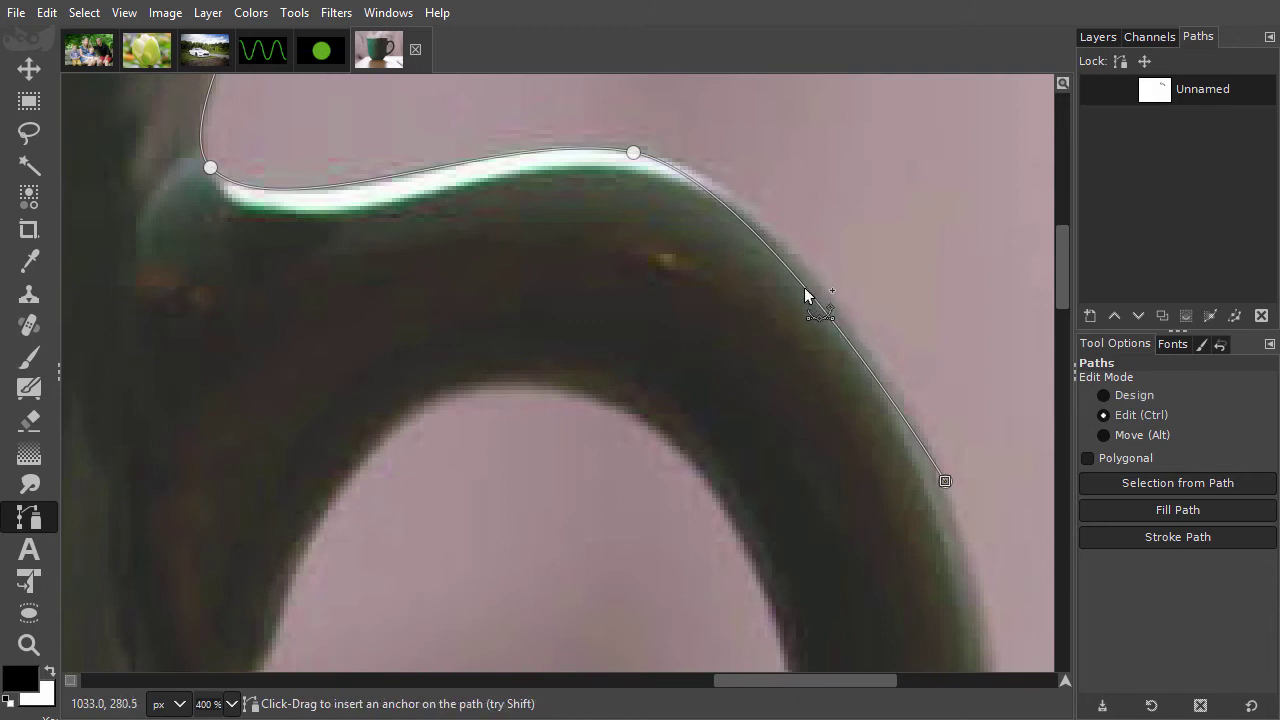
{"action": "left_click", "coordinate": [804, 287], "text": "ctrl"}
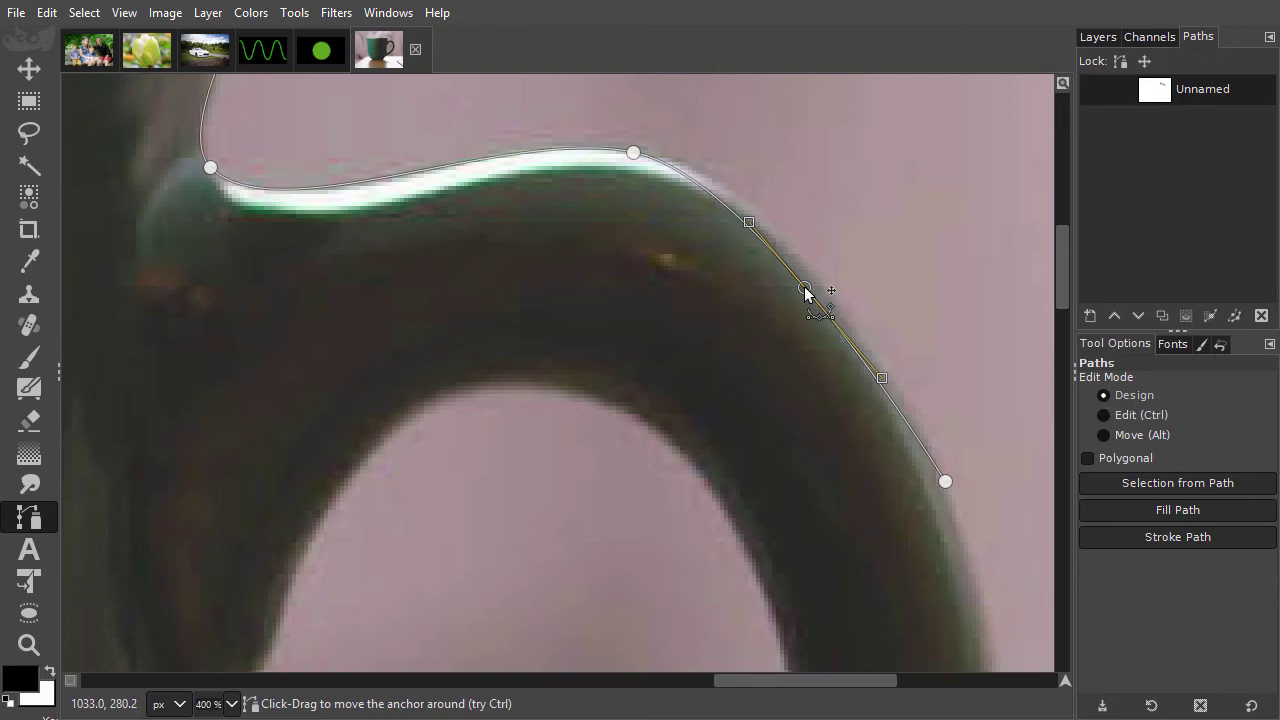
{"action": "left_click_drag", "start_coordinate": [804, 287], "coordinate": [815, 263]}
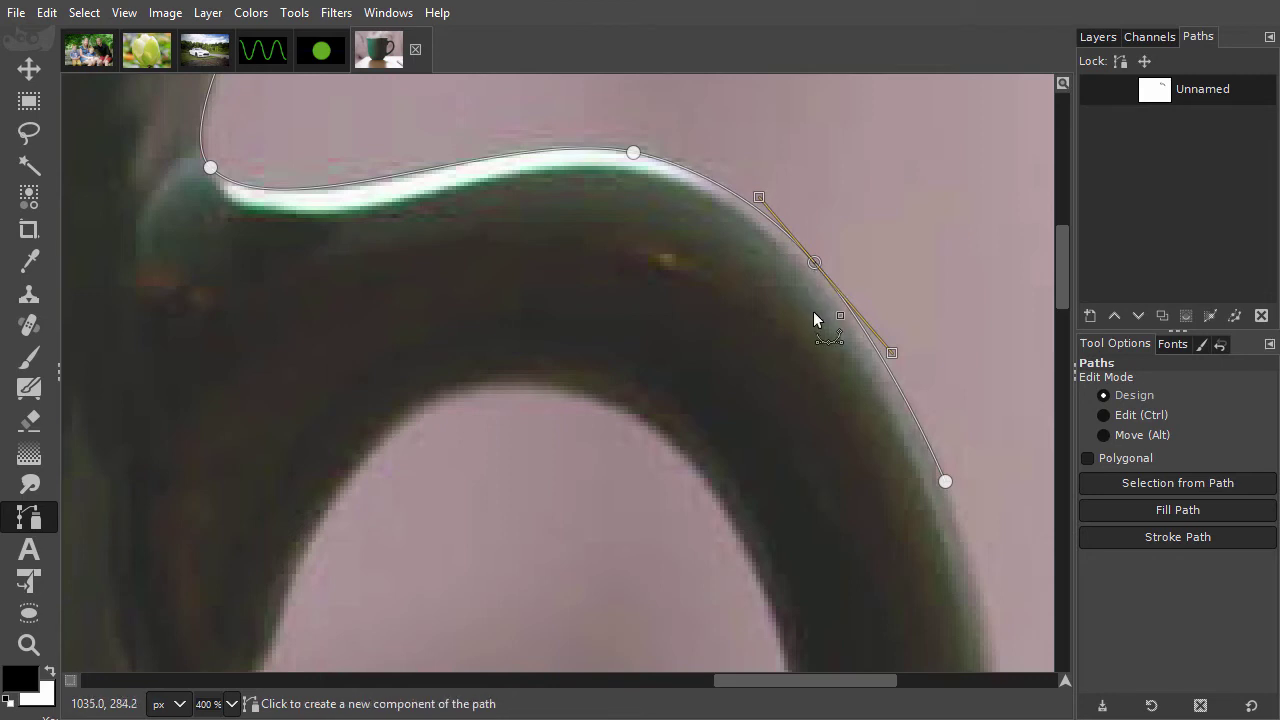
{"action": "left_click", "coordinate": [945, 483]}
- Continue the path around the handle's outermost side with two more end anchors, bending each segment onto the edge with an inserted middle anchor
{"action": "left_click_drag", "start_coordinate": [969, 560], "coordinate": [868, 236]}
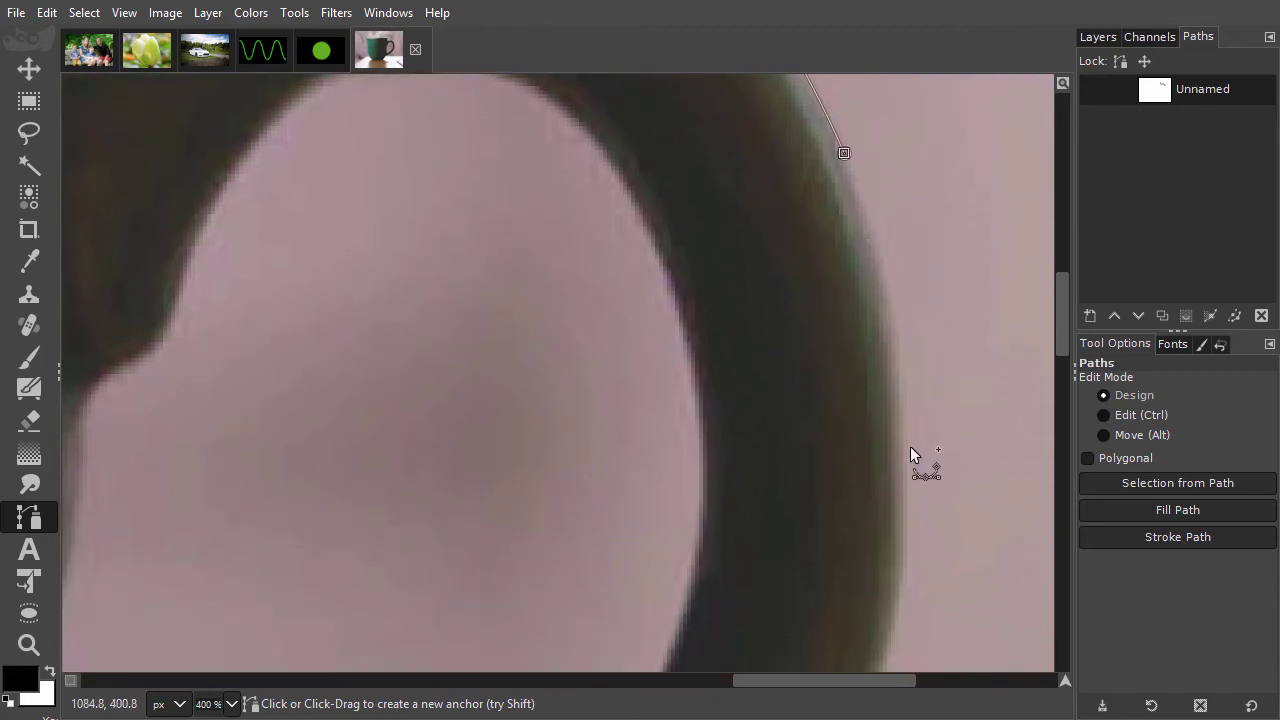
{"action": "left_click", "coordinate": [905, 484]}
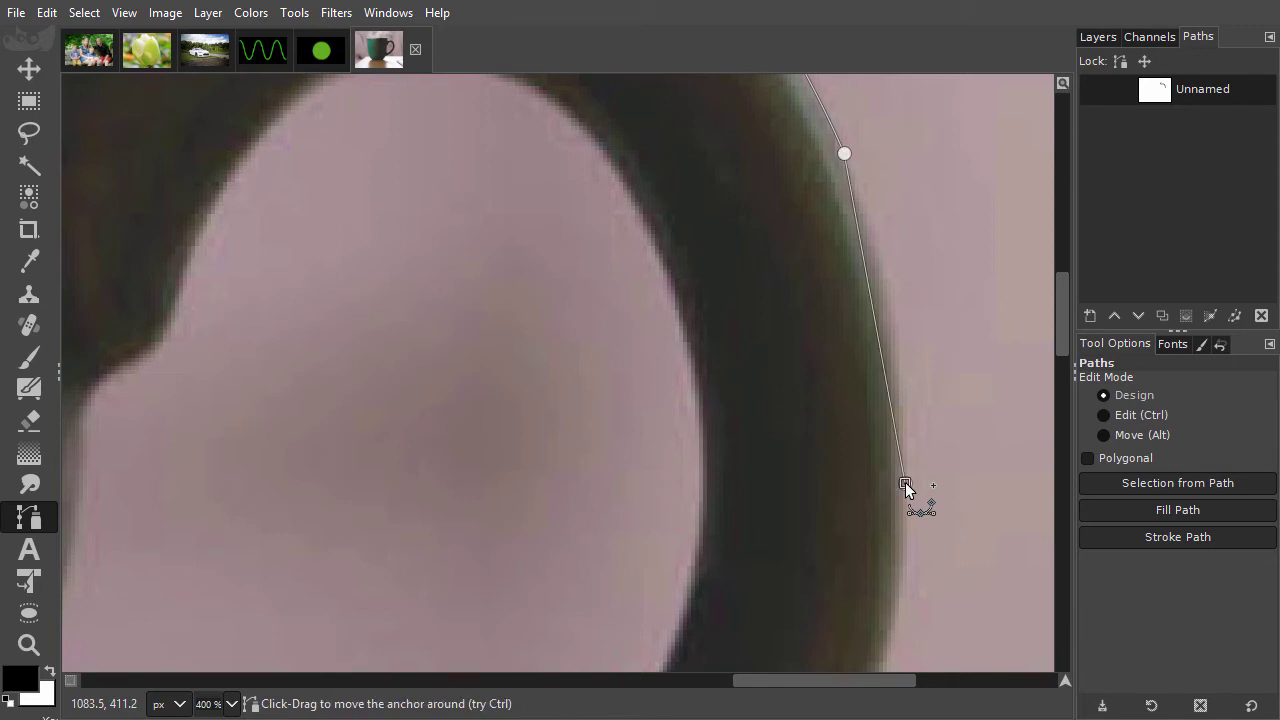
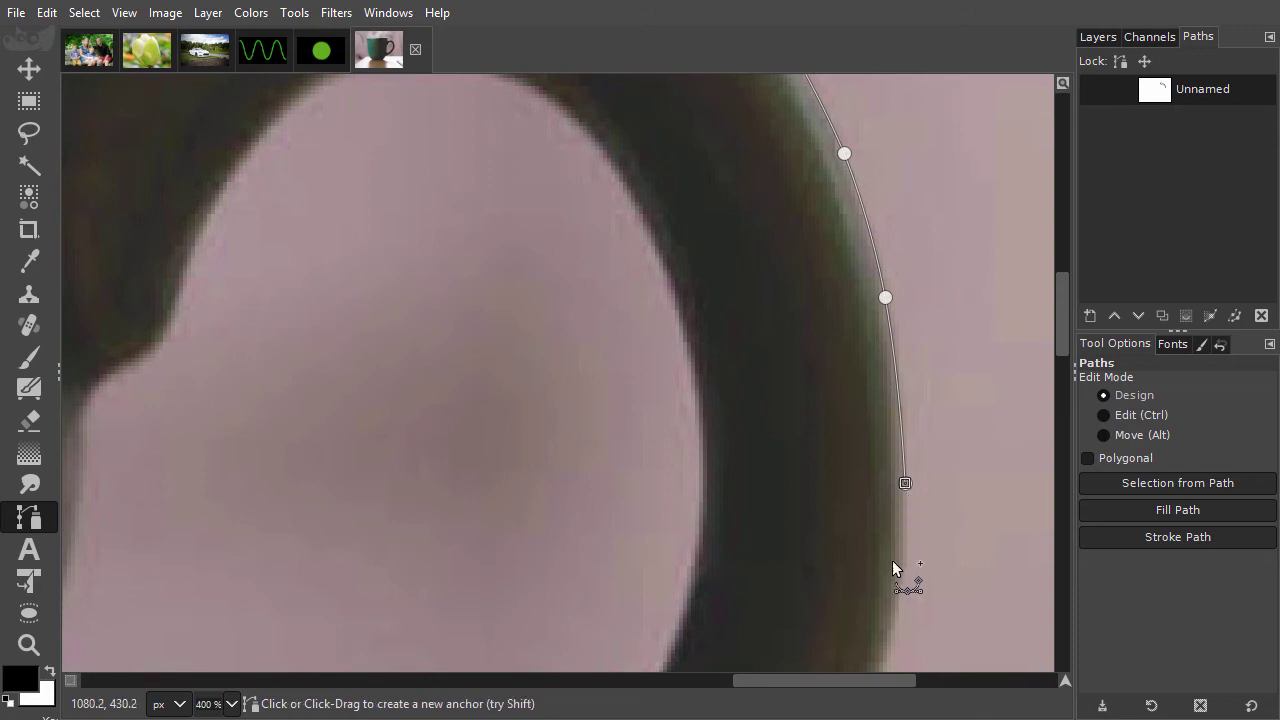
{"action": "left_click_drag", "start_coordinate": [894, 580], "coordinate": [895, 251]}
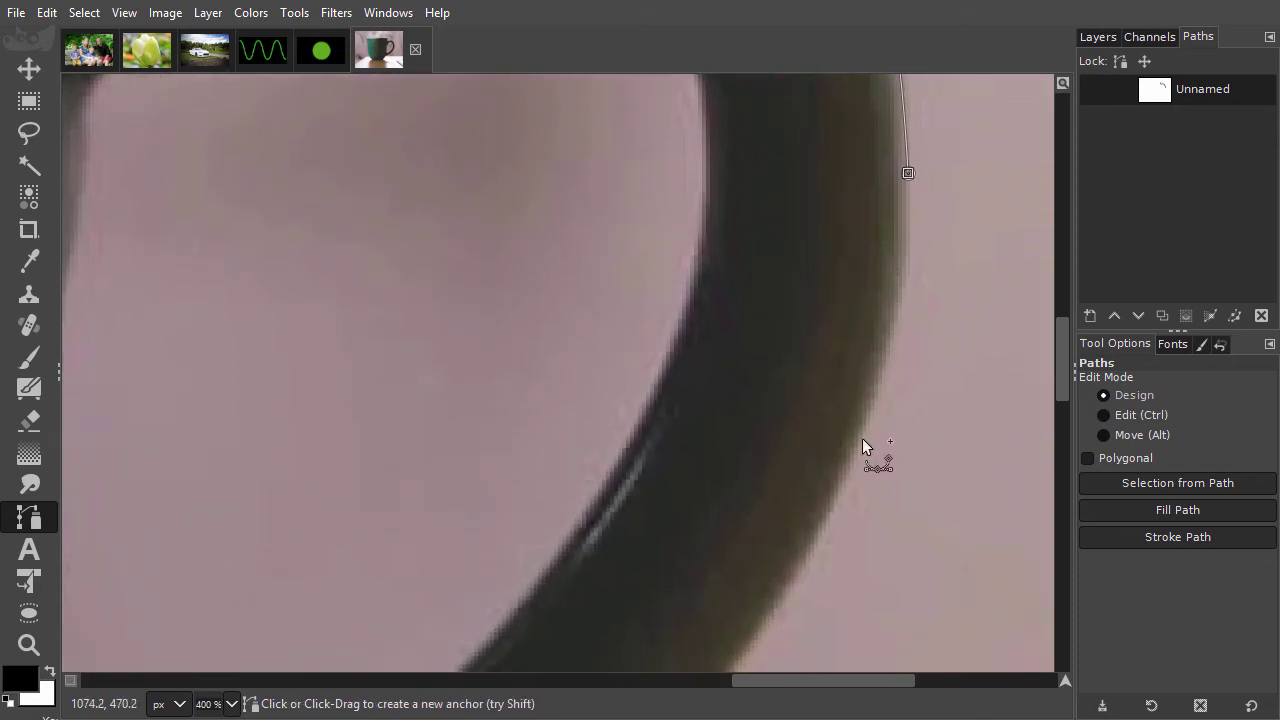
{"action": "left_click", "coordinate": [834, 499]}
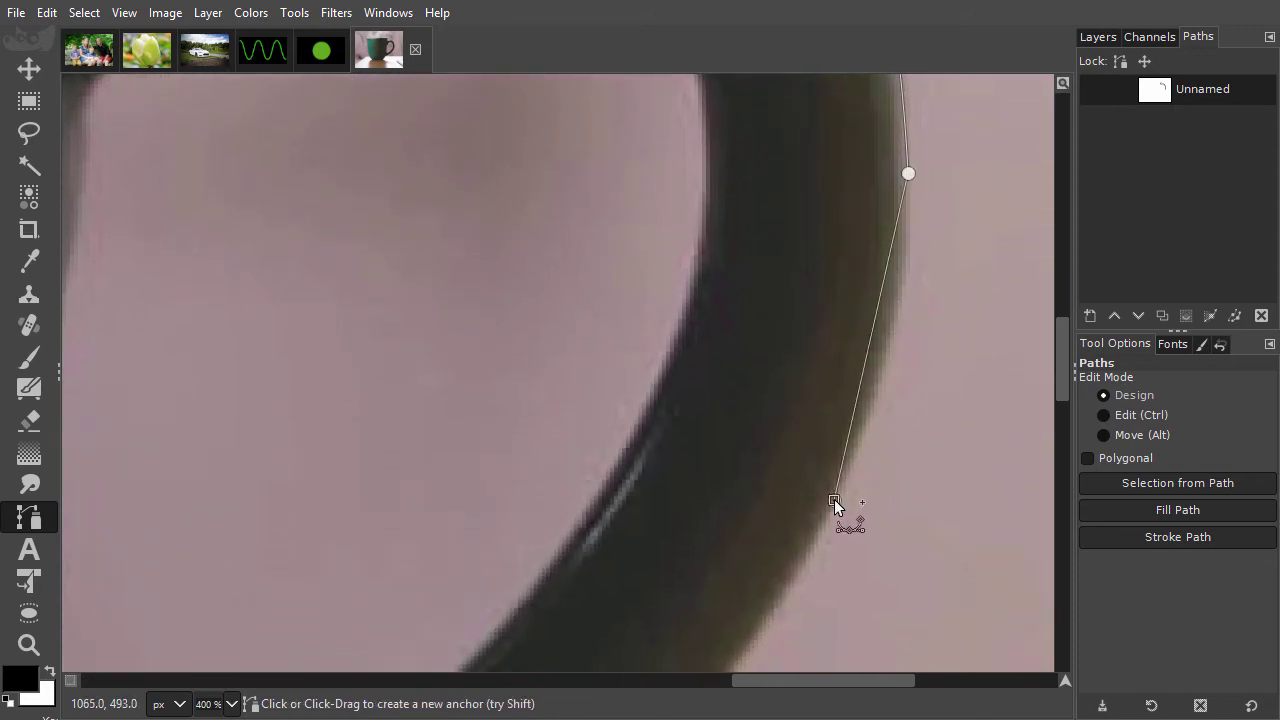
{"action": "left_click", "coordinate": [872, 332], "text": "ctrl"}
{"action": "mouse_move", "coordinate": [873, 333]}
{"action": "left_mouse_down"}
{"action": "mouse_move", "coordinate": [903, 343]}
{"action": "mouse_move", "coordinate": [893, 334]}
{"action": "left_mouse_up"}
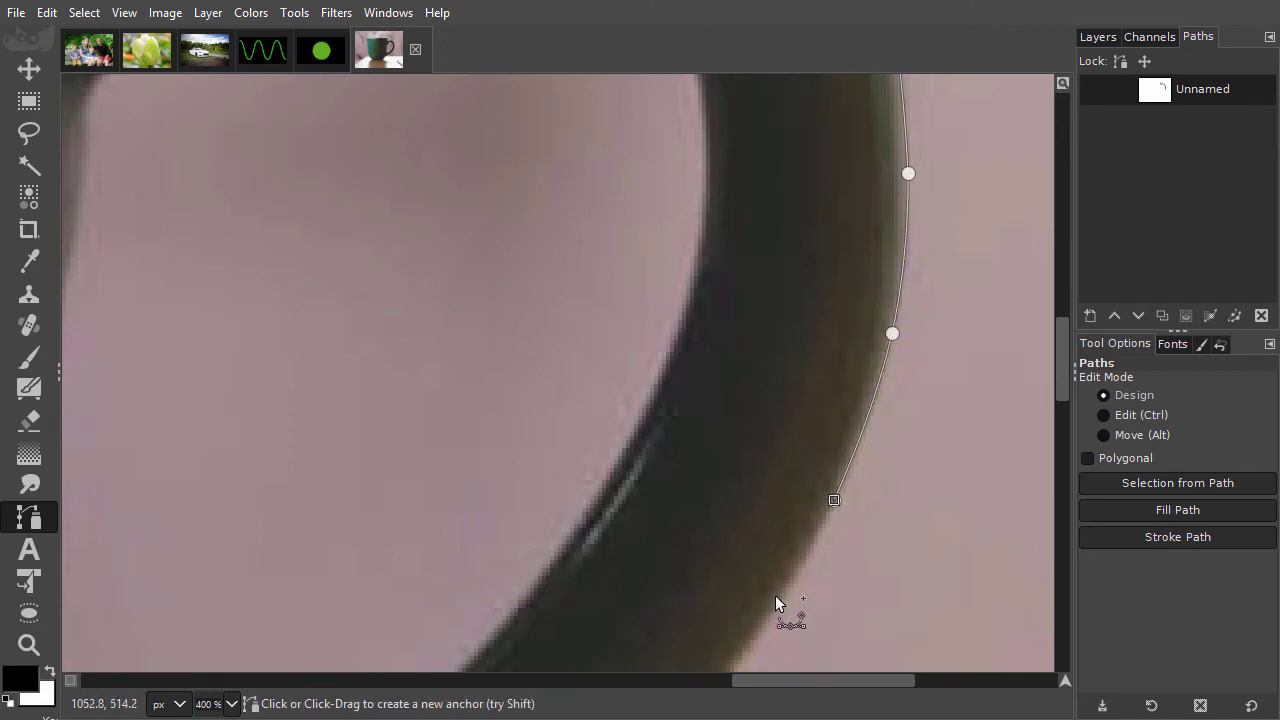
- Extend the path along the handle's lower outer bend, move an inserted middle anchor onto the edge, and reselect the end anchor
{"action": "key", "text": "space"}
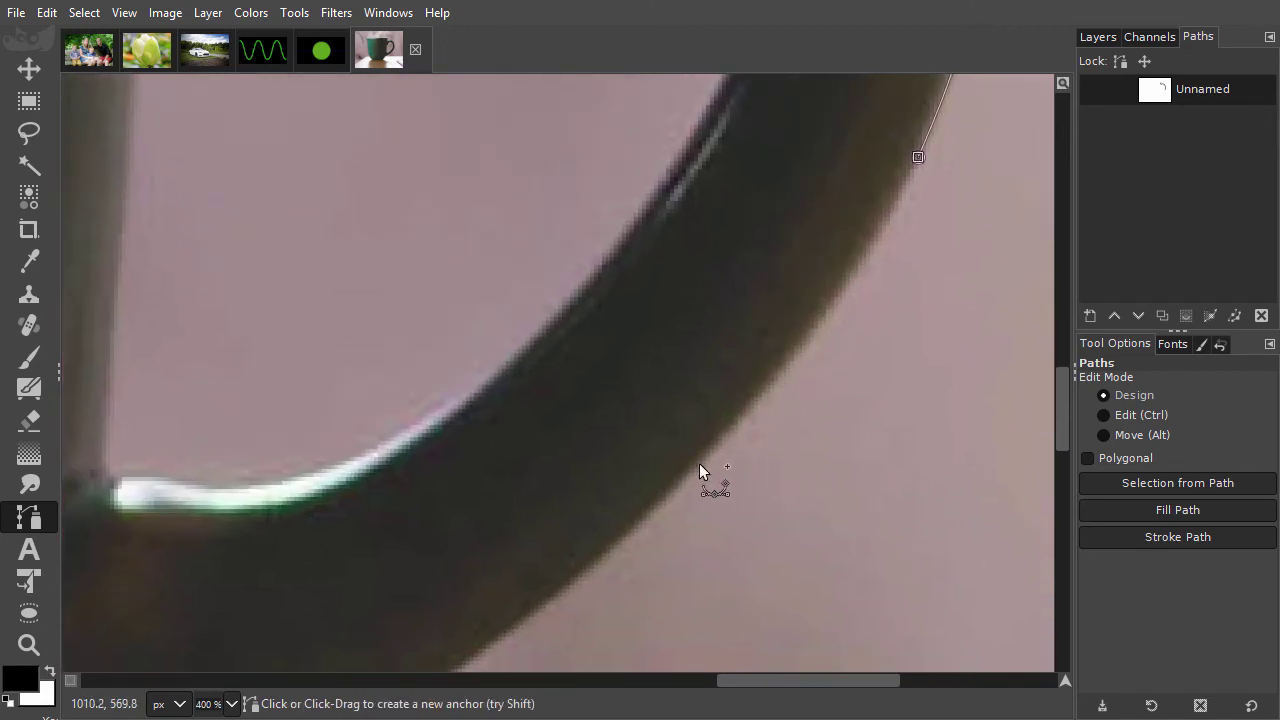
{"action": "left_click", "coordinate": [699, 464]}
{"action": "left_click", "coordinate": [835, 275], "text": "ctrl"}
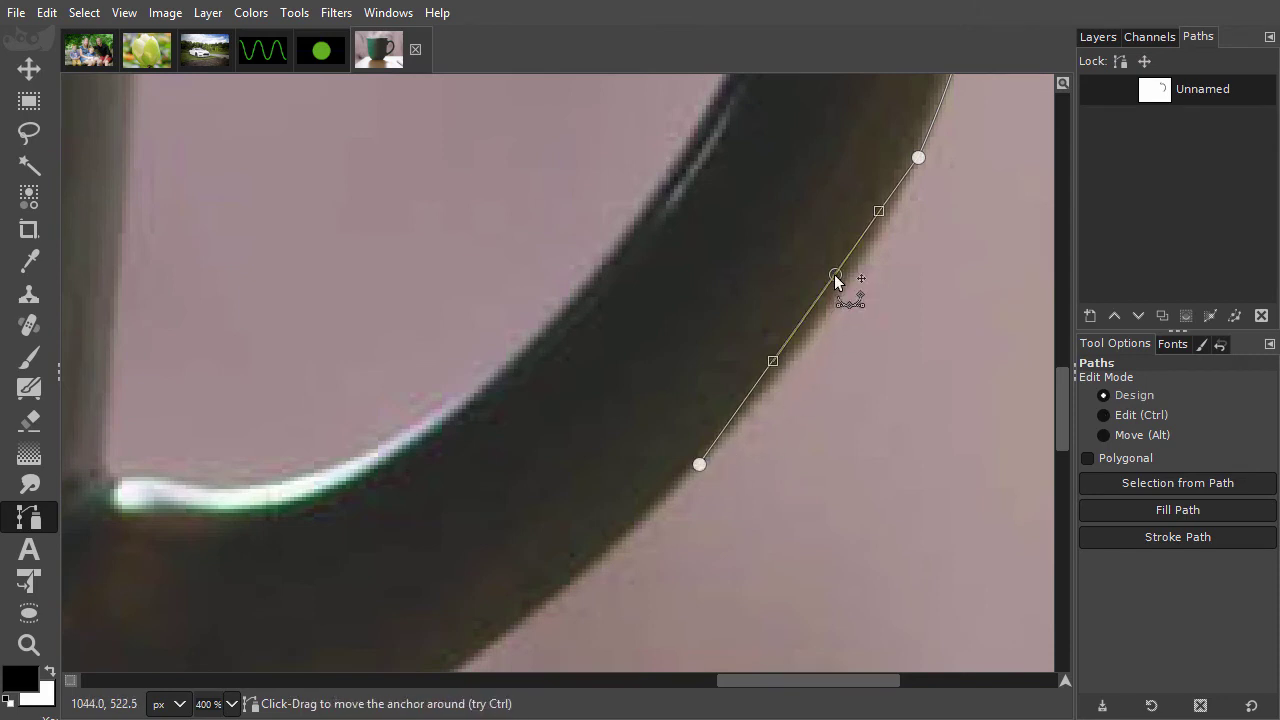
{"action": "left_click_drag", "start_coordinate": [835, 276], "coordinate": [845, 286]}
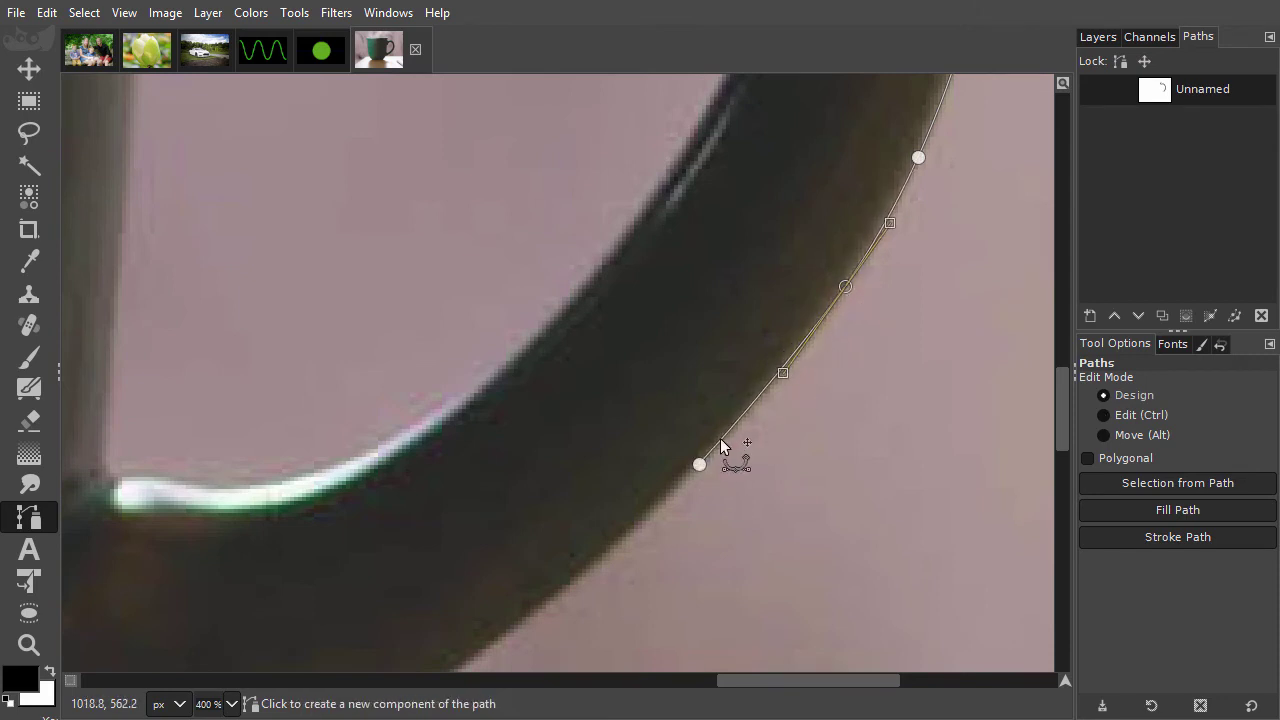
{"action": "left_click", "coordinate": [700, 463]}
- Carry the path along the handle's underside toward the mug body, curving the new segment with an inserted anchor, and reselect the end anchor
{"action": "left_click_drag", "start_coordinate": [508, 586], "coordinate": [770, 255]}
{"action": "left_click", "coordinate": [583, 397]}
{"action": "left_click", "coordinate": [770, 256], "text": "ctrl"}
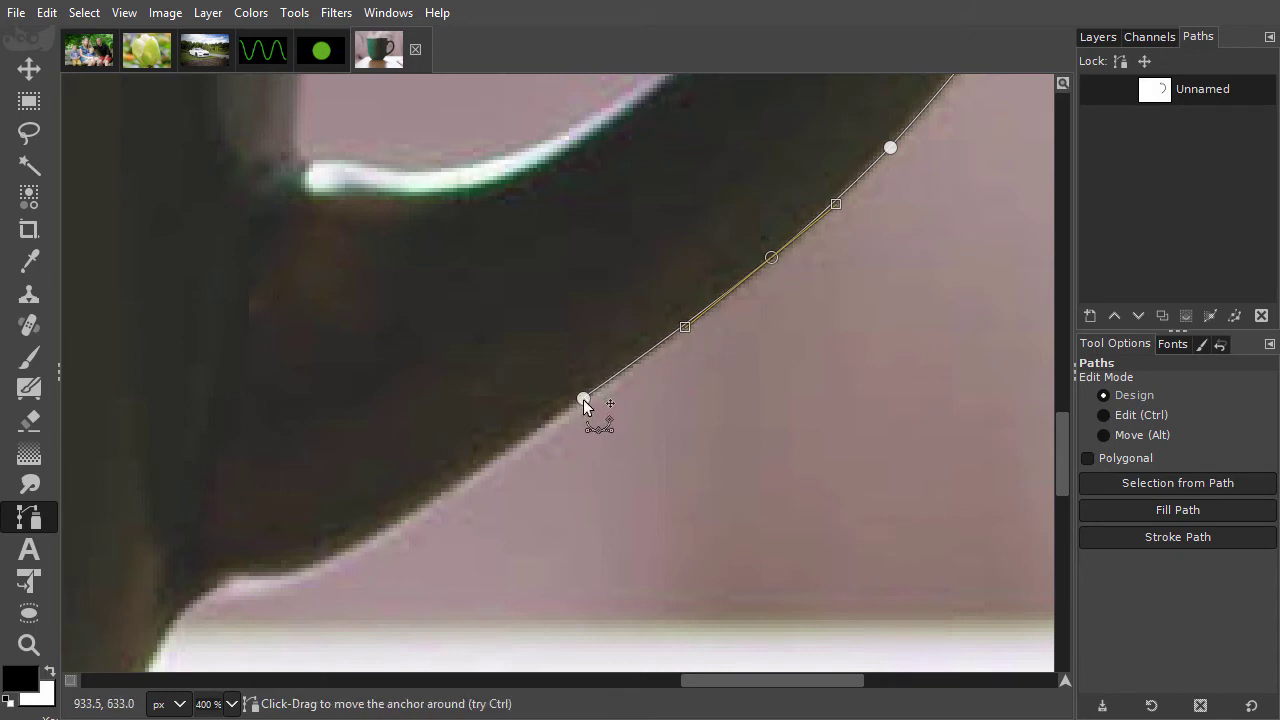
{"action": "left_click", "coordinate": [583, 398]}
- Extend the path to just before the handle's lower junction with the mug, fit the segment with an inserted anchor, and reselect the end anchor
{"action": "left_click_drag", "start_coordinate": [316, 557], "coordinate": [540, 414]}
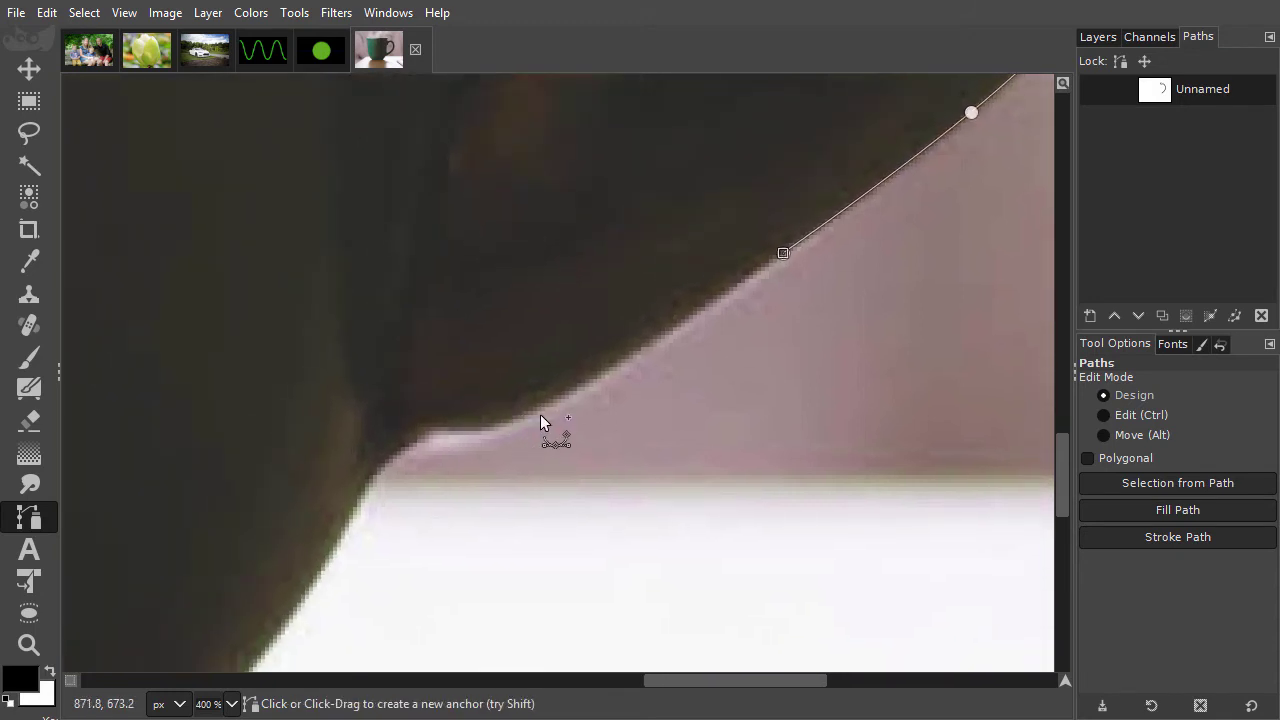
{"action": "left_click", "coordinate": [540, 404]}
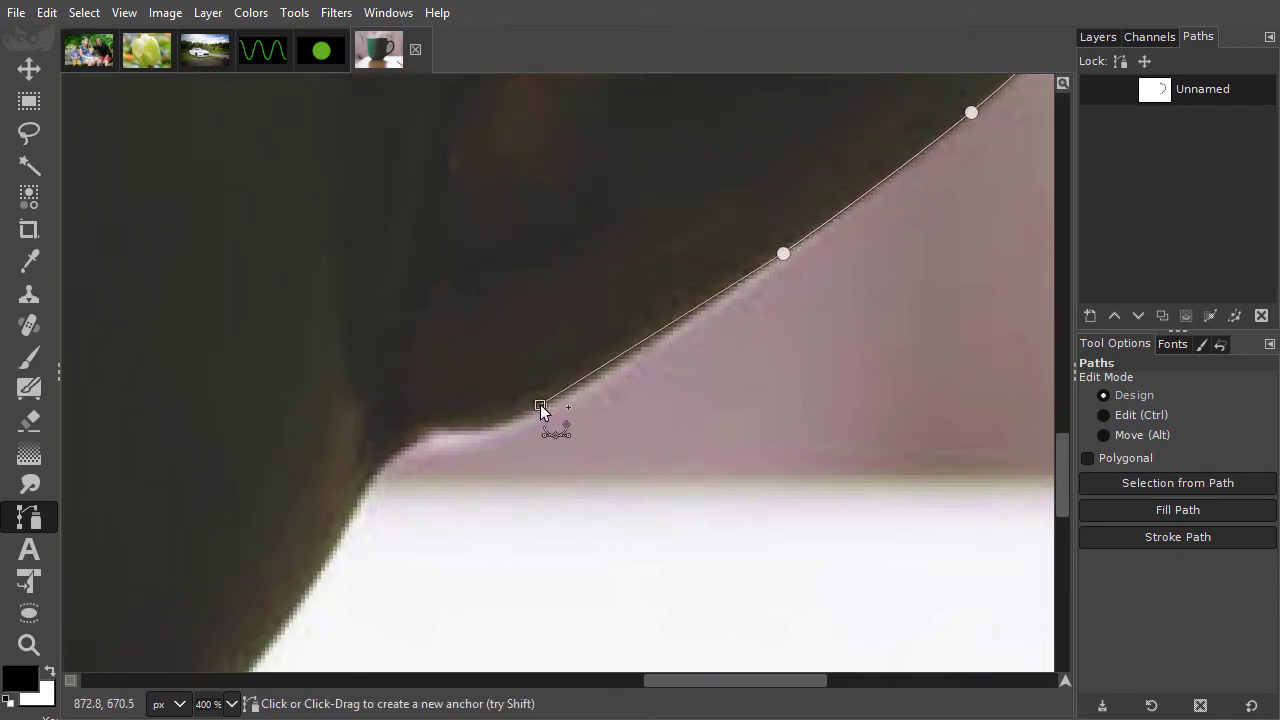
{"action": "left_click", "coordinate": [643, 338], "text": "ctrl"}
{"action": "left_click_drag", "start_coordinate": [643, 338], "coordinate": [644, 346]}
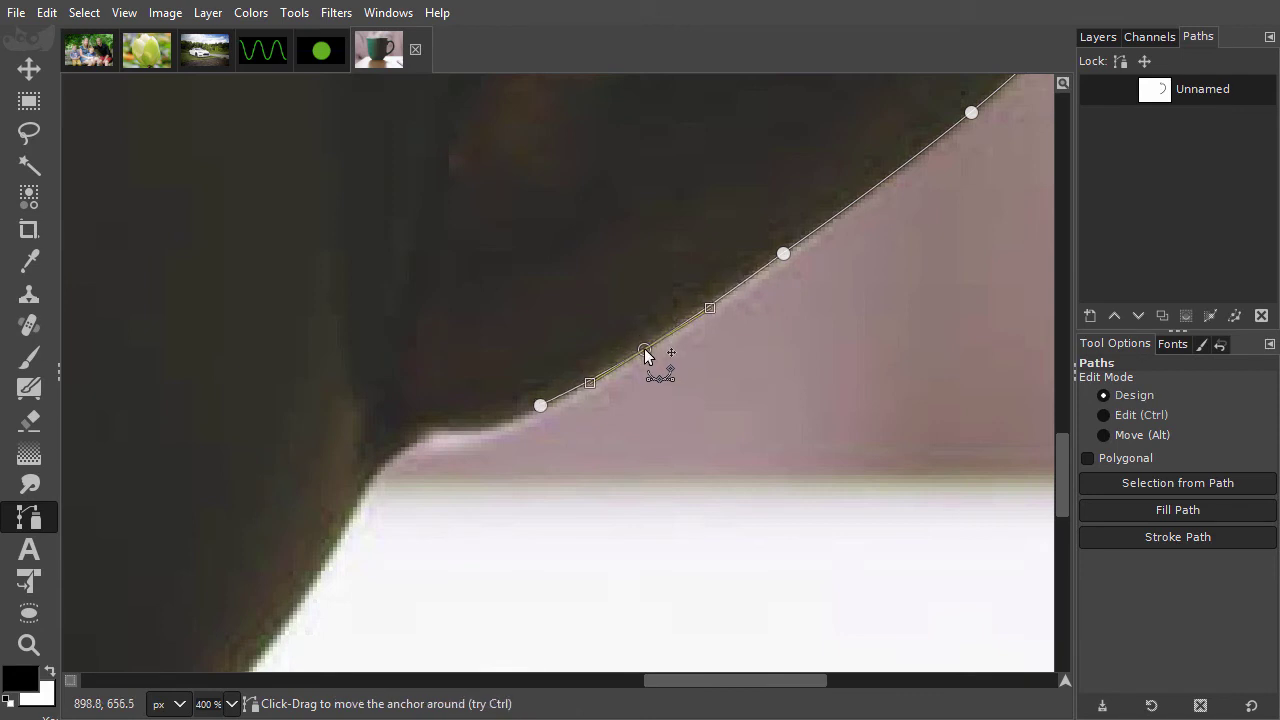
{"action": "left_click", "coordinate": [539, 403]}
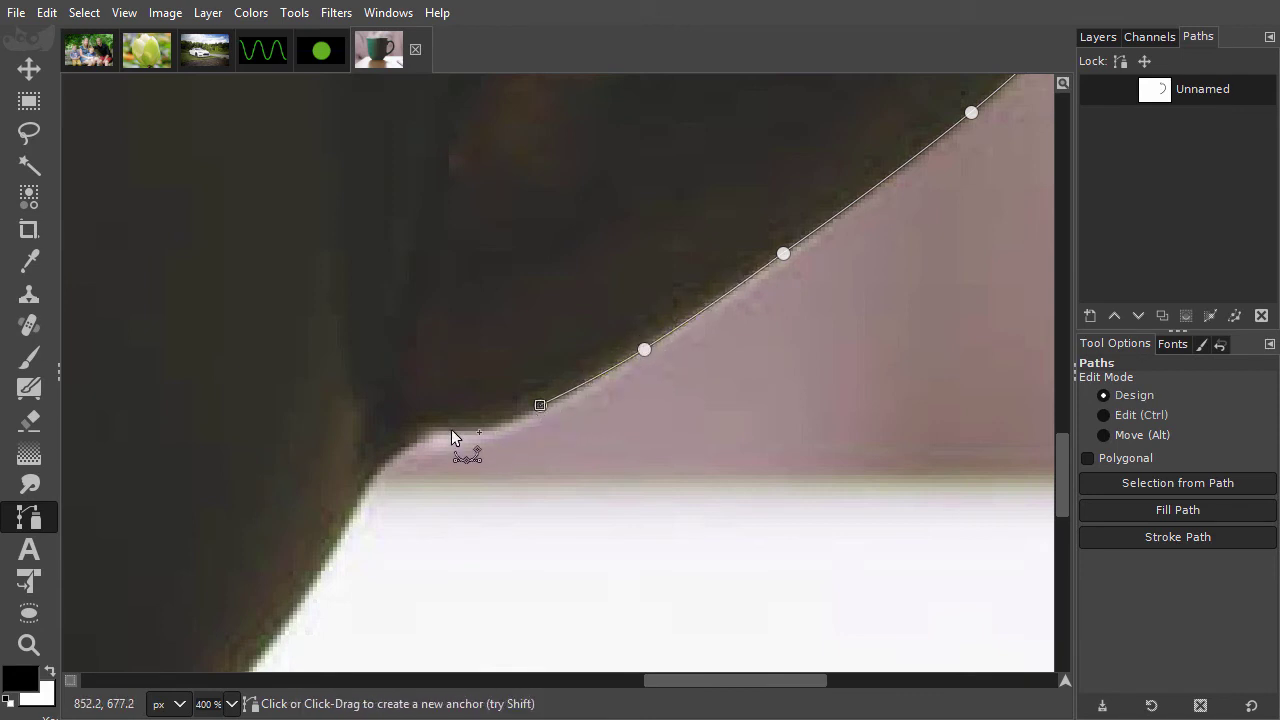
- Trace the handle's lower junction with the mug using two curved anchors, and adjust their handles to follow the edge
{"action": "left_click_drag", "start_coordinate": [437, 426], "coordinate": [404, 425]}
{"action": "left_click_drag", "start_coordinate": [369, 484], "coordinate": [358, 508]}
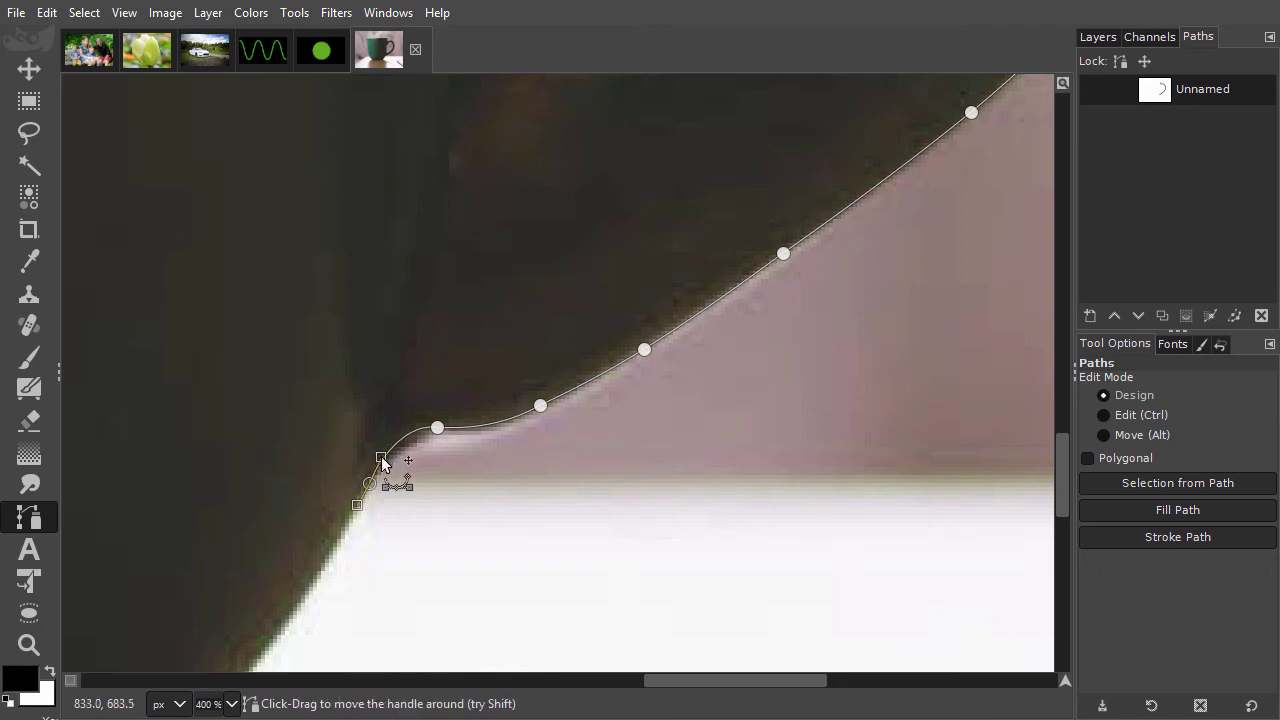
{"action": "left_click_drag", "start_coordinate": [381, 461], "coordinate": [377, 470]}
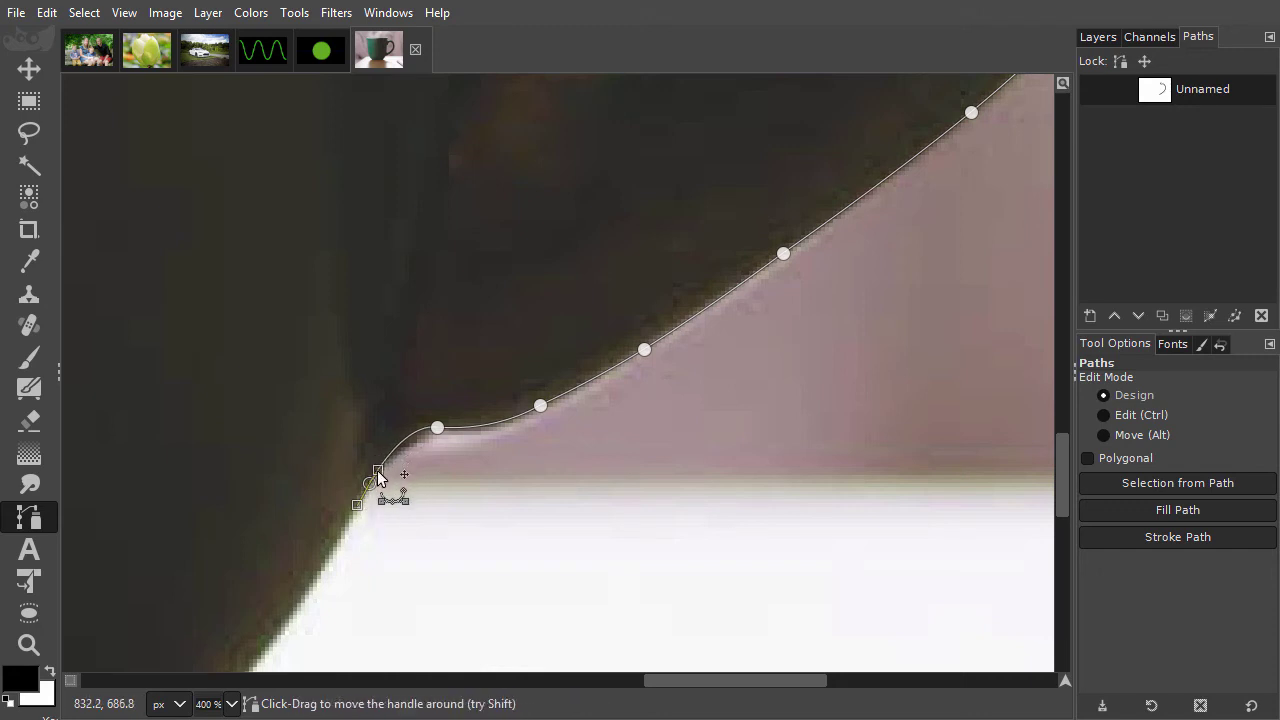
{"action": "left_click", "coordinate": [437, 428]}
{"action": "left_click_drag", "start_coordinate": [404, 424], "coordinate": [397, 441]}
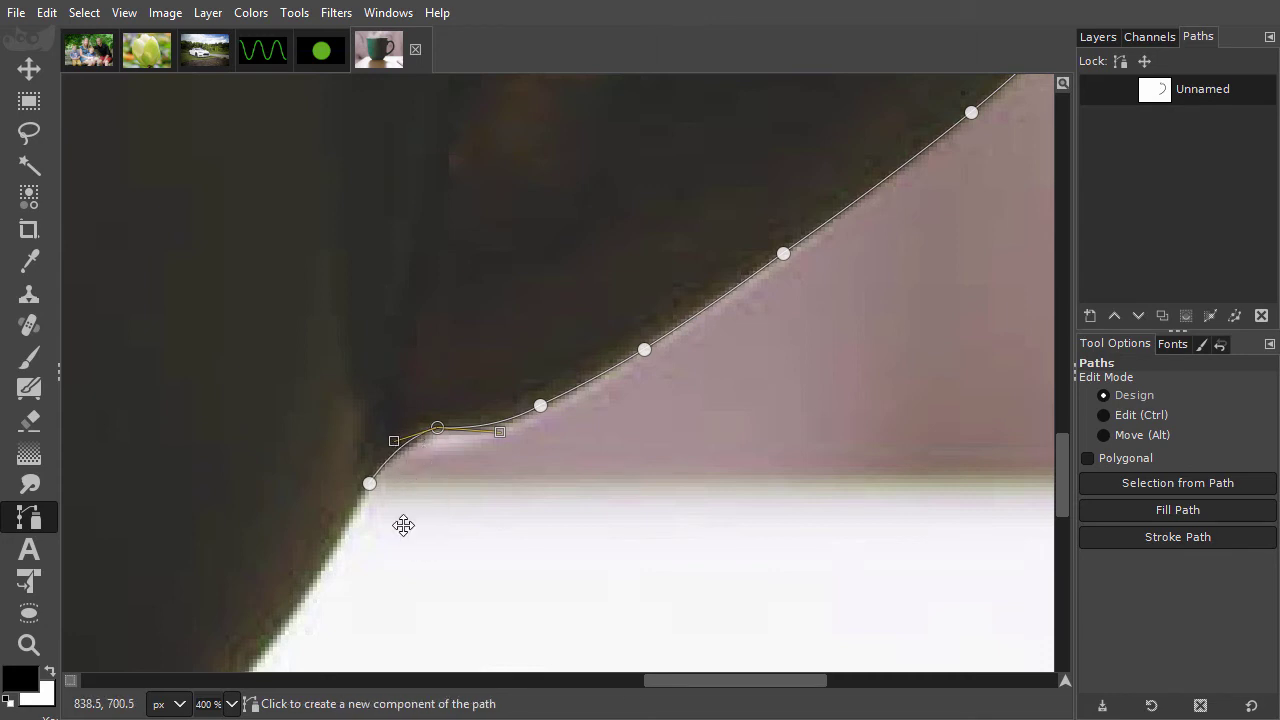
- Extend the path from the junction down the mug's lower right side, bending the segment onto the edge with an inserted middle anchor
{"action": "left_click_drag", "start_coordinate": [403, 523], "coordinate": [652, 268]}
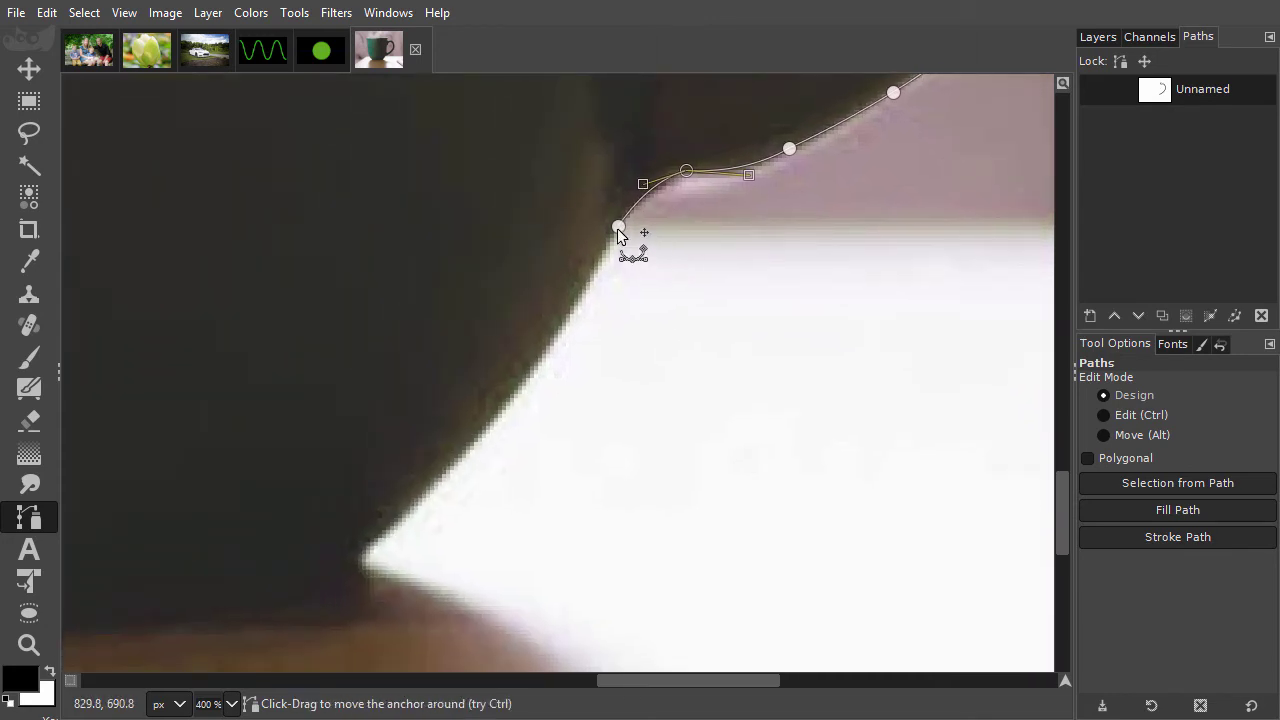
{"action": "left_click", "coordinate": [617, 227]}
{"action": "left_click", "coordinate": [488, 424]}
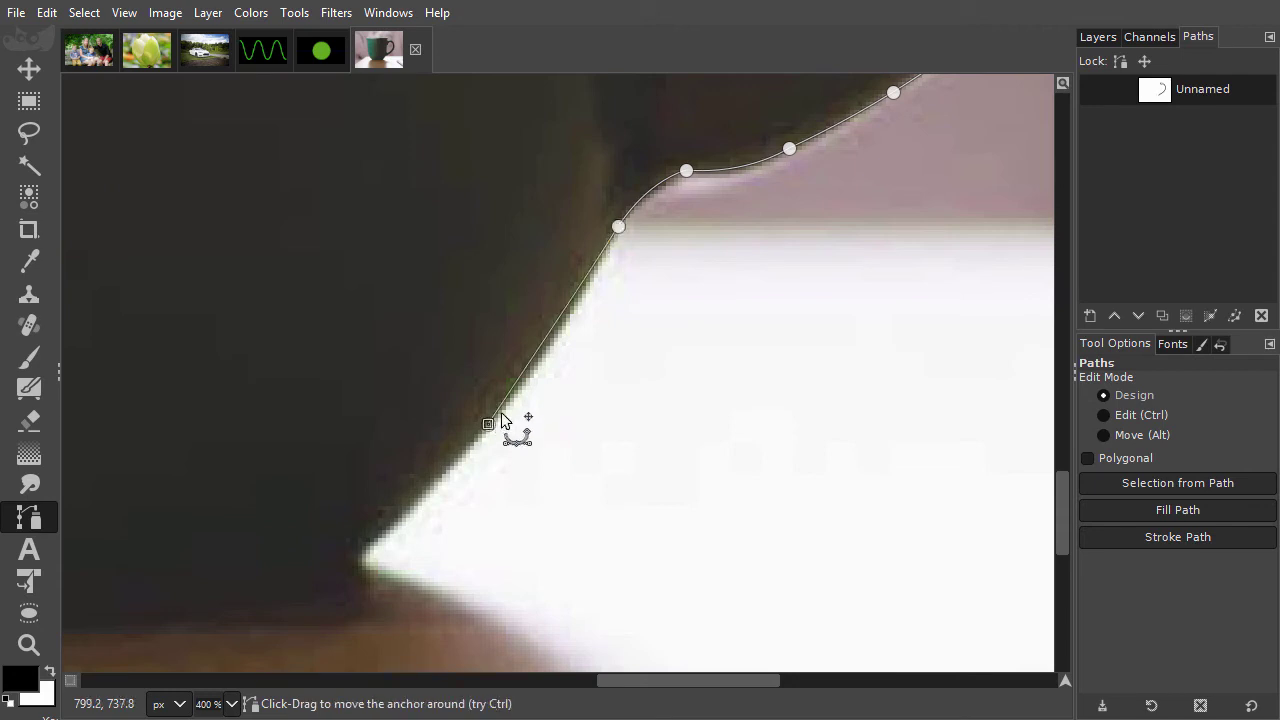
{"action": "left_click", "coordinate": [562, 313], "text": "ctrl"}
{"action": "left_click_drag", "start_coordinate": [562, 313], "coordinate": [564, 327]}
- Carry the path down to the right corner of the mug's base, fitting the segment with an inserted middle anchor
{"action": "left_click_drag", "start_coordinate": [509, 488], "coordinate": [790, 318]}
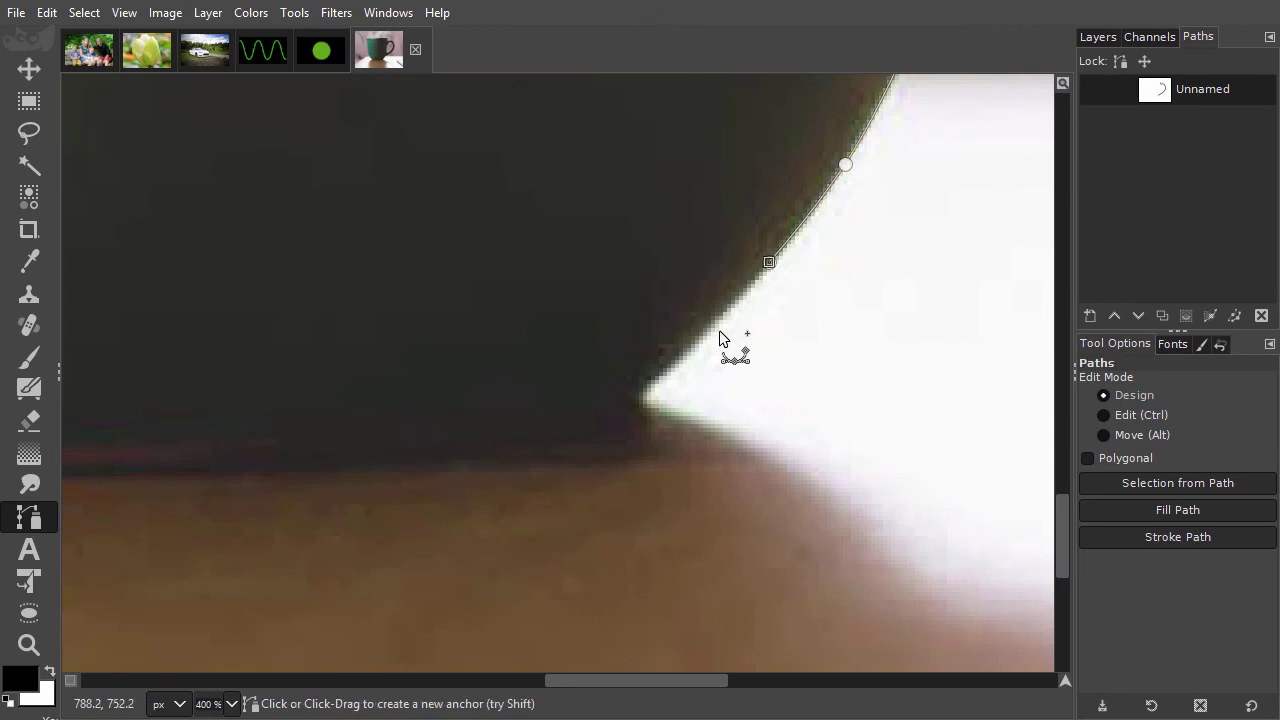
{"action": "left_click", "coordinate": [642, 389]}
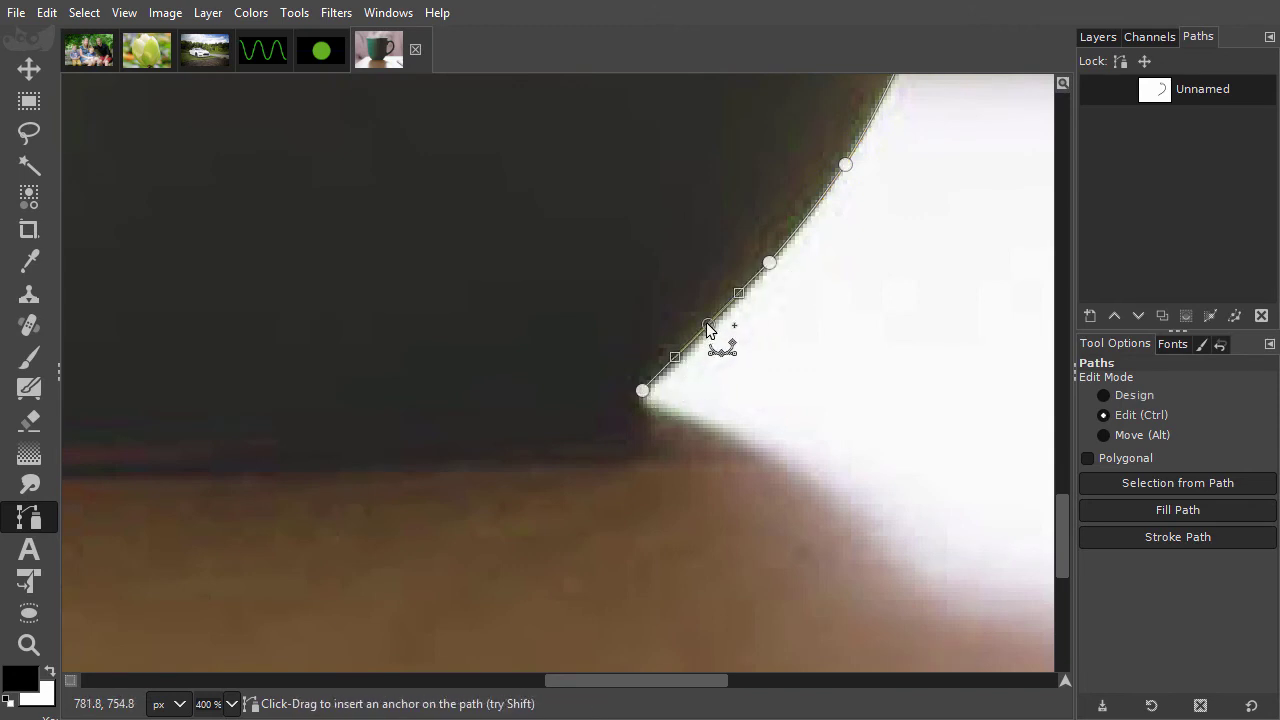
{"action": "left_click", "coordinate": [709, 320], "text": "ctrl"}
{"action": "left_click_drag", "start_coordinate": [709, 320], "coordinate": [713, 324]}
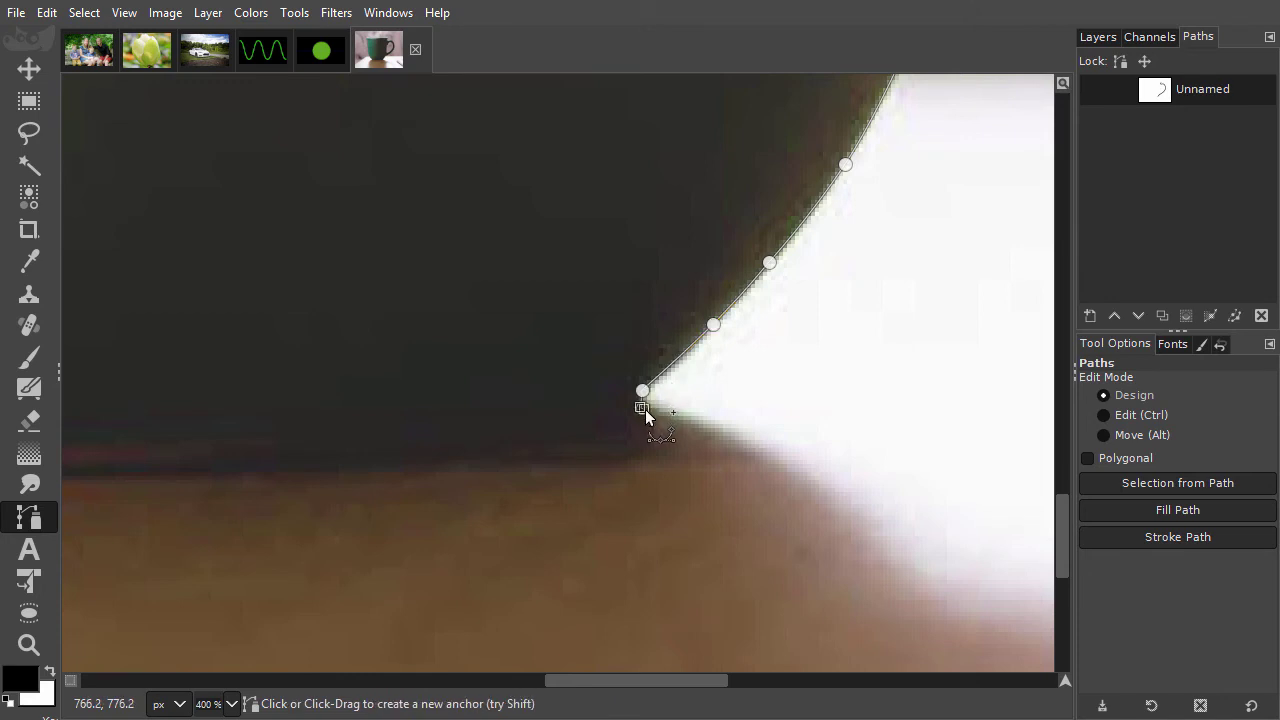
- Round the base's right corner with a curved anchor and trace the bottom edge to the left corner, bowing it with a symmetrical middle anchor
{"action": "left_click_drag", "start_coordinate": [633, 457], "coordinate": [604, 476]}
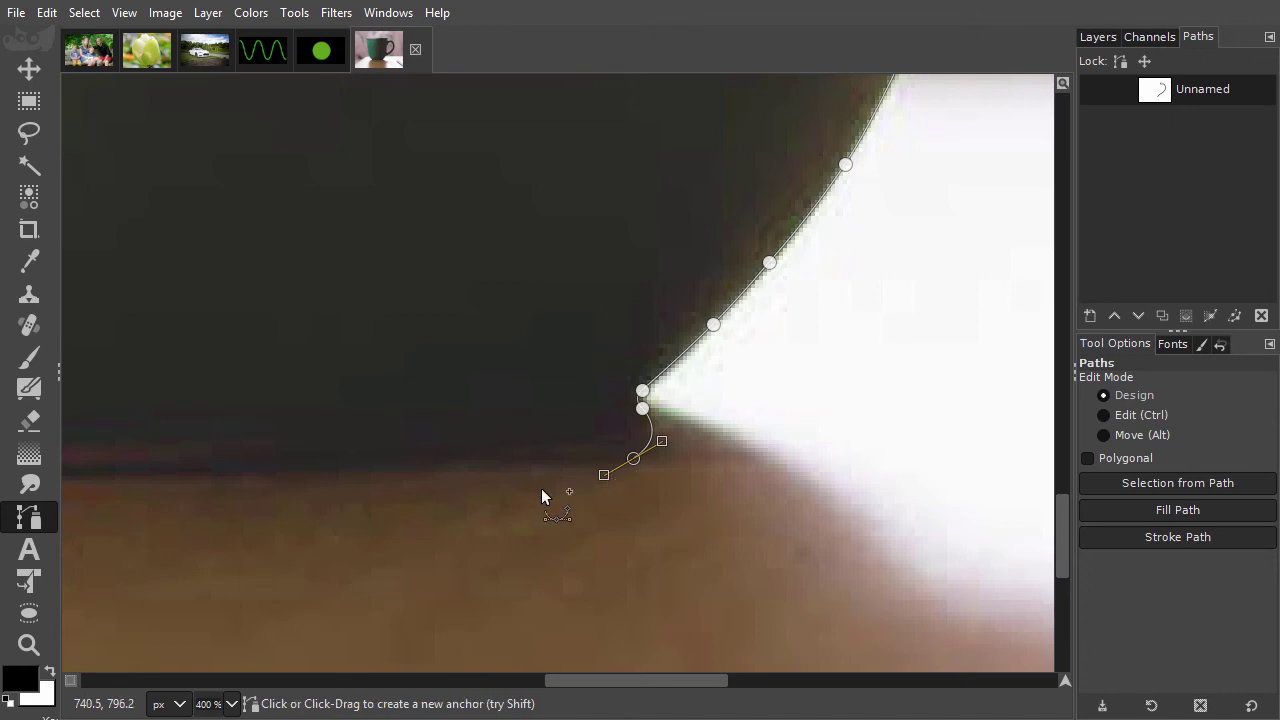
{"action": "scroll", "coordinate": [541, 488], "scroll_direction": "down", "scroll_amount": 1}
{"action": "scroll", "coordinate": [541, 488], "scroll_direction": "down", "scroll_amount": 1}
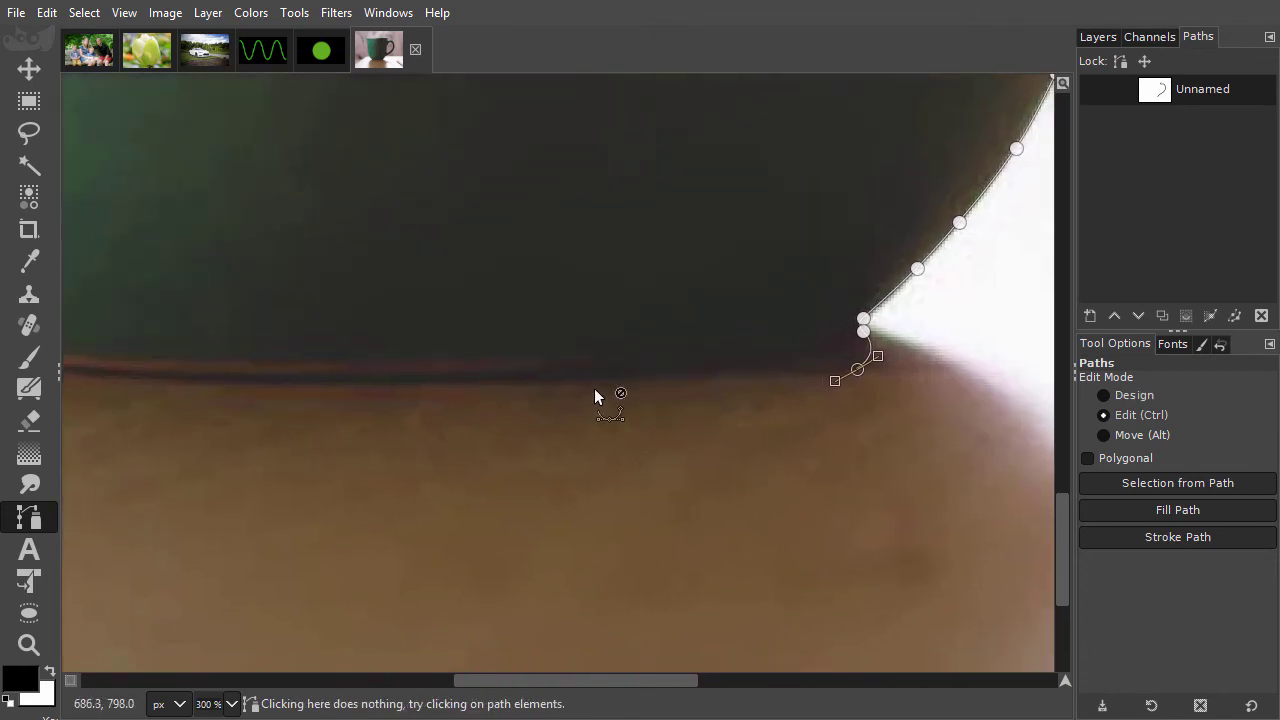
{"action": "scroll", "coordinate": [594, 388], "scroll_direction": "right", "scroll_amount": 2}
{"action": "left_click_drag", "start_coordinate": [430, 404], "coordinate": [556, 421]}
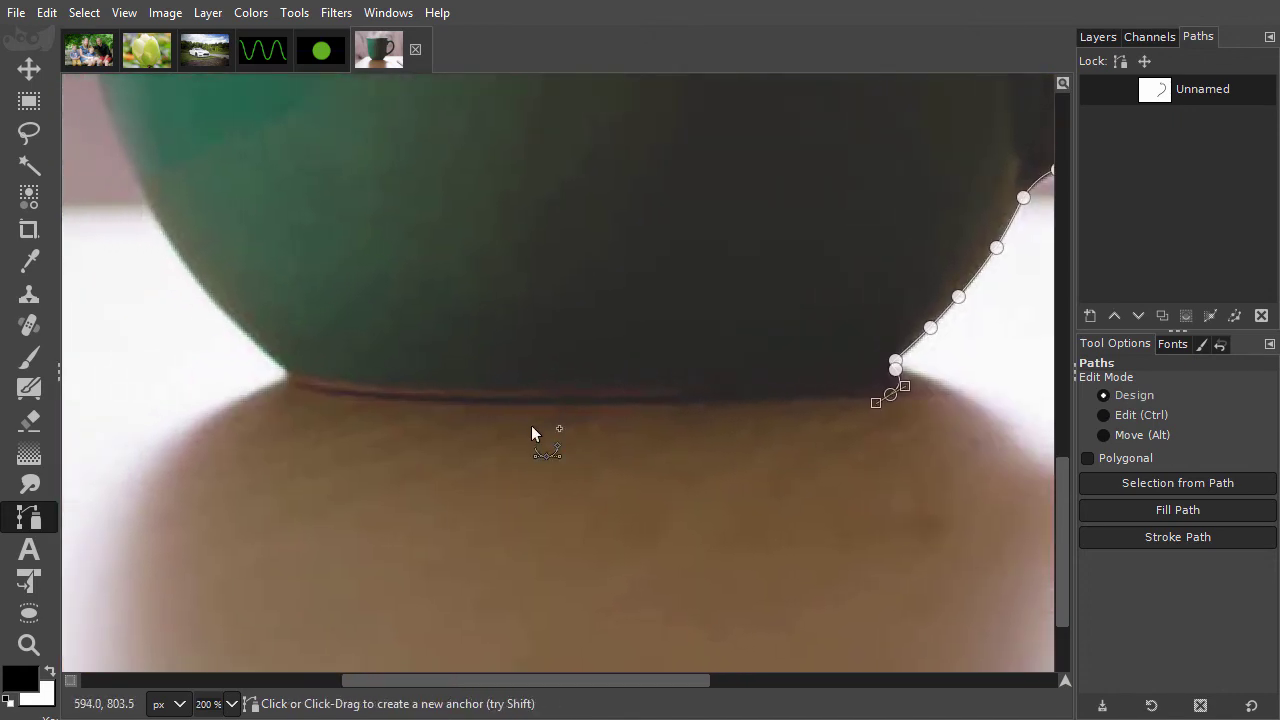
{"action": "left_click", "coordinate": [289, 385]}
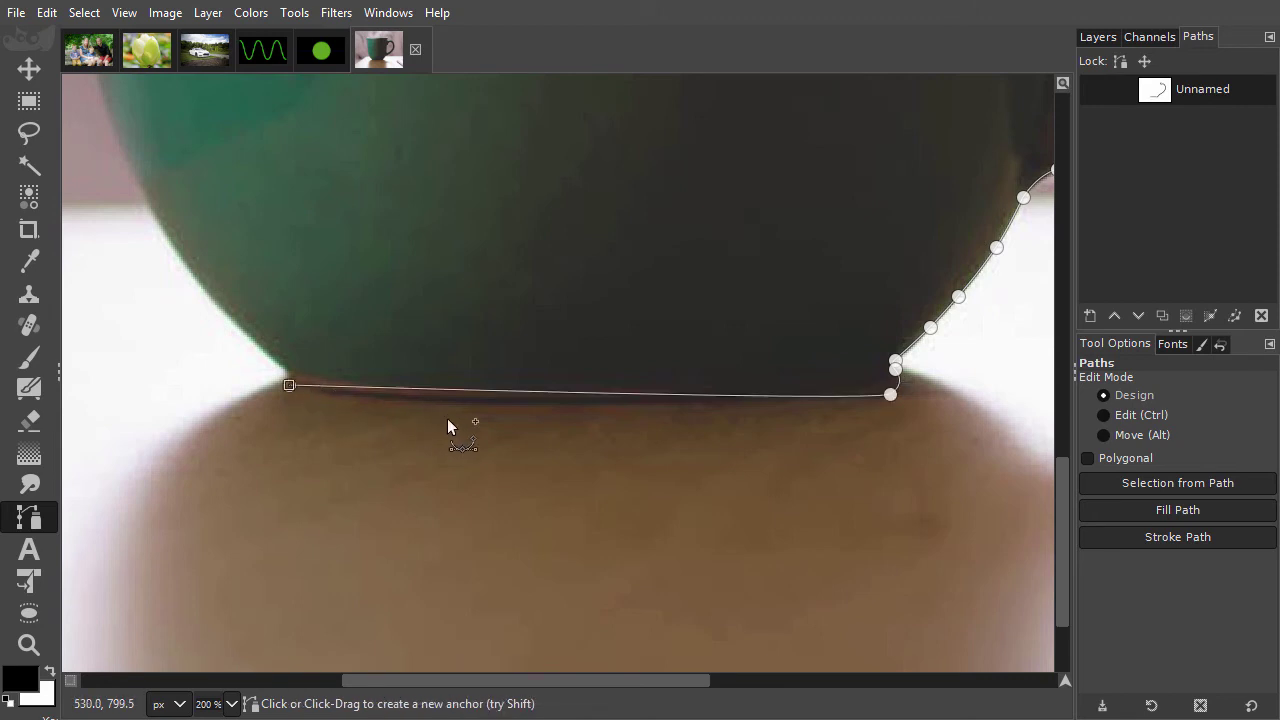
{"action": "left_click", "coordinate": [573, 398], "text": "ctrl"}
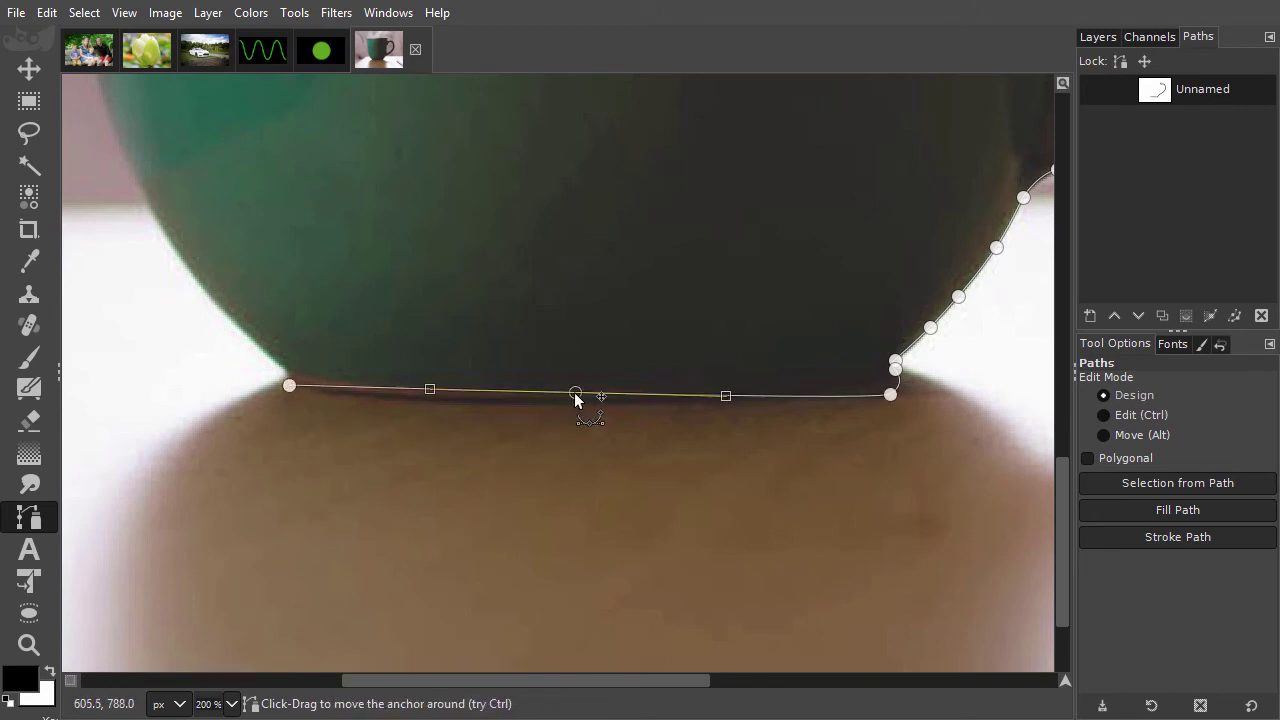
{"action": "left_click_drag", "start_coordinate": [573, 398], "coordinate": [572, 410]}
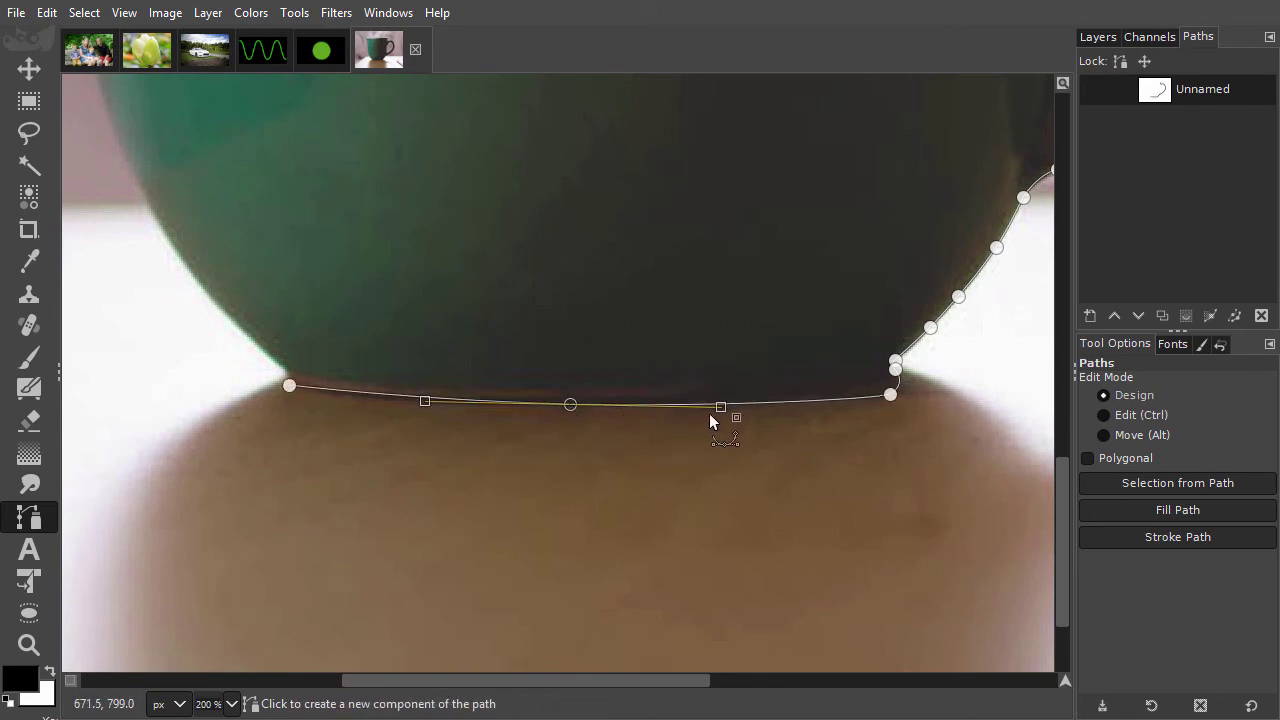
{"action": "left_click_drag", "start_coordinate": [721, 407], "coordinate": [892, 412]}
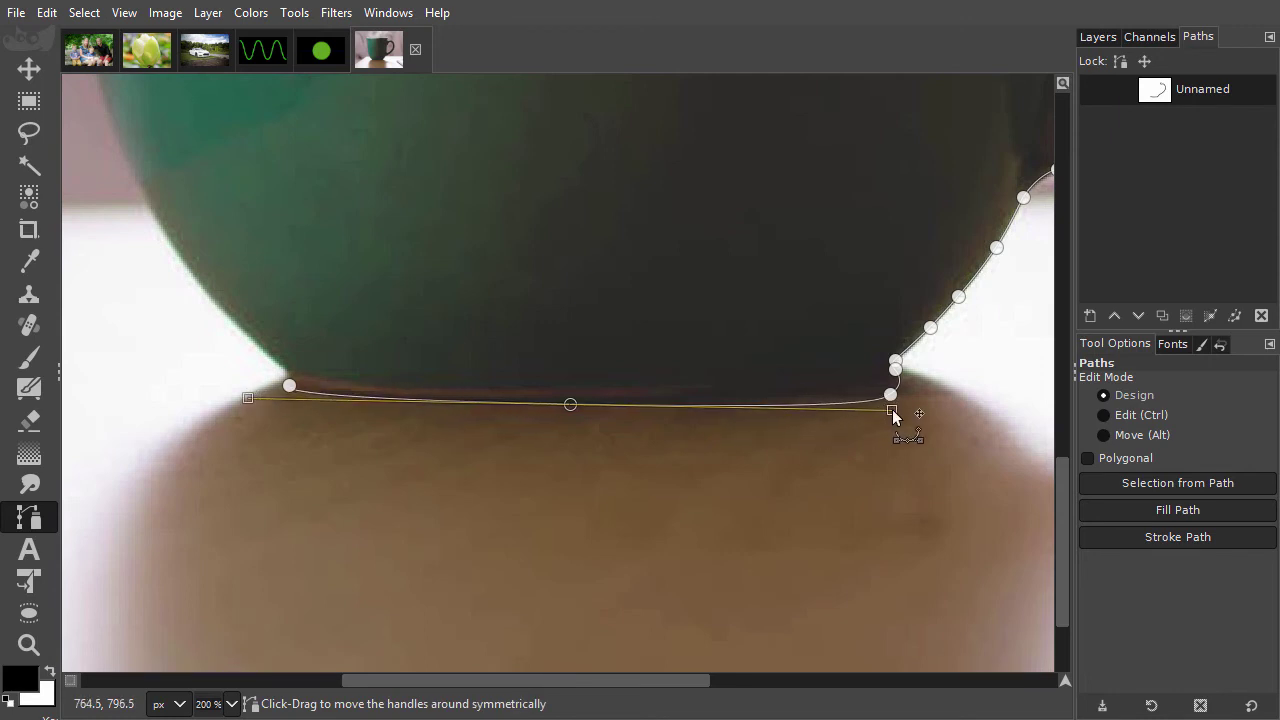
- Reselect the end anchor at the base's left corner and round the corner with a curved anchor on the mug's side
{"action": "left_click", "coordinate": [289, 385]}
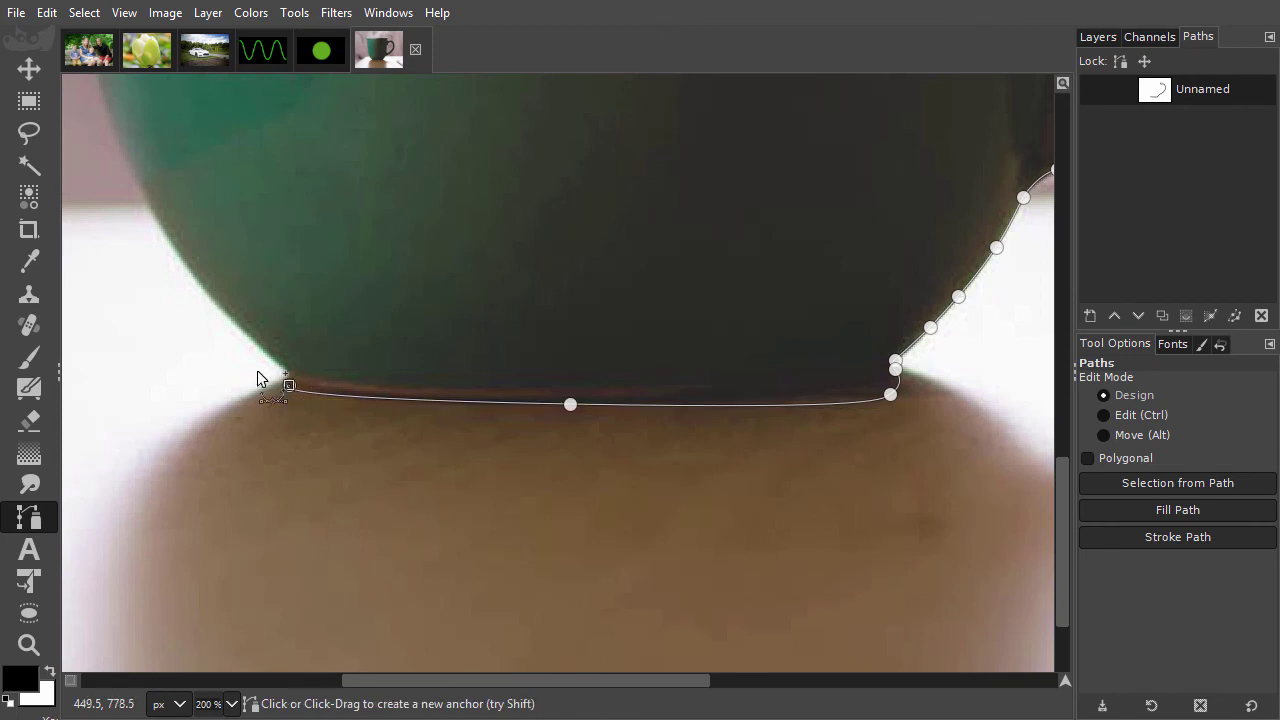
{"action": "scroll", "coordinate": [231, 350], "scroll_direction": "up", "scroll_amount": 1, "text": "ctrl"}
{"action": "scroll", "coordinate": [237, 352], "scroll_direction": "up", "scroll_amount": 1, "text": "ctrl"}
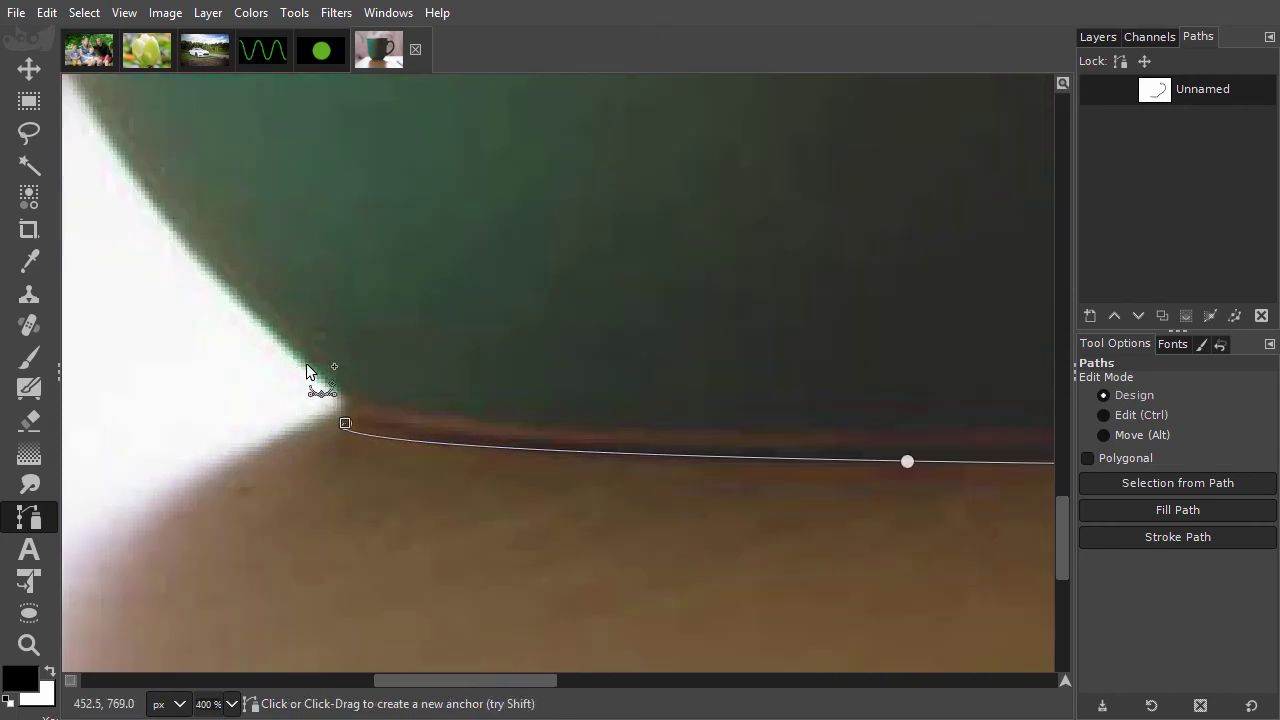
{"action": "mouse_move", "coordinate": [312, 367]}
{"action": "left_mouse_down"}
{"action": "mouse_move", "coordinate": [270, 345]}
{"action": "mouse_move", "coordinate": [322, 384]}
{"action": "left_mouse_up"}
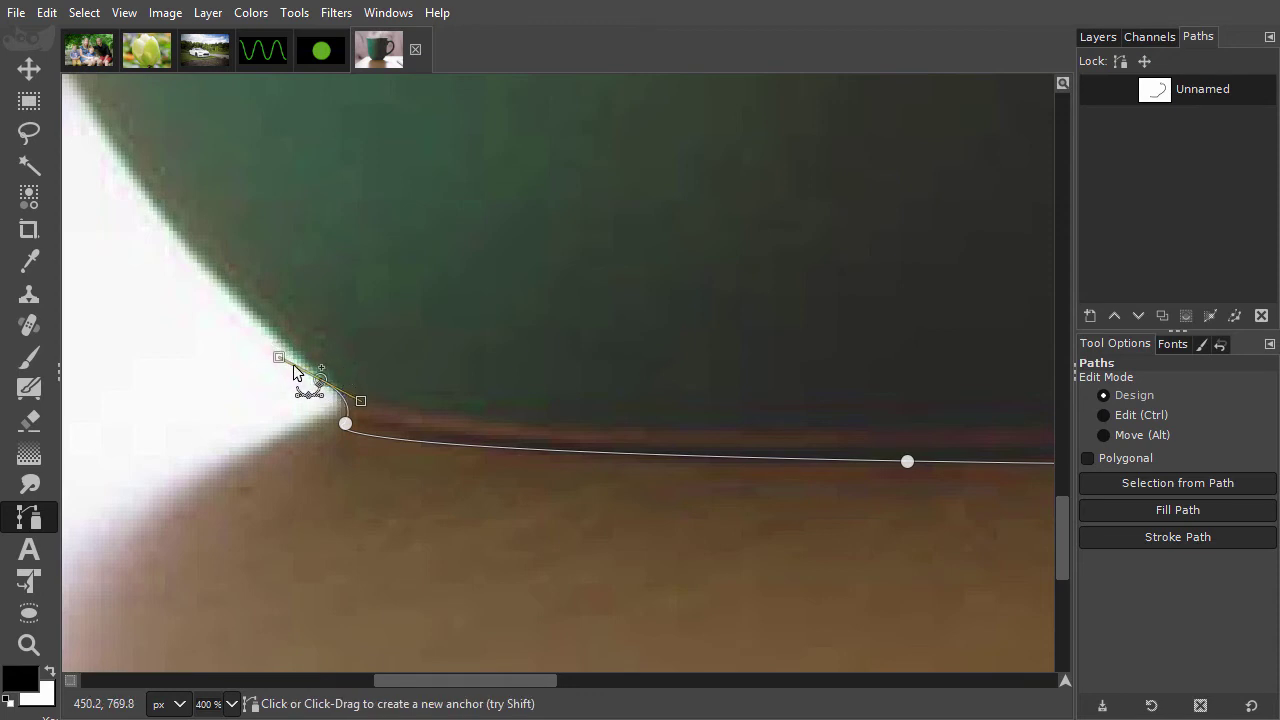
- Extend the path up the mug's lower left side to the table's back edge, bending the segment with an inserted middle anchor
{"action": "left_click_drag", "start_coordinate": [328, 283], "coordinate": [489, 448]}
{"action": "left_click", "coordinate": [263, 260]}
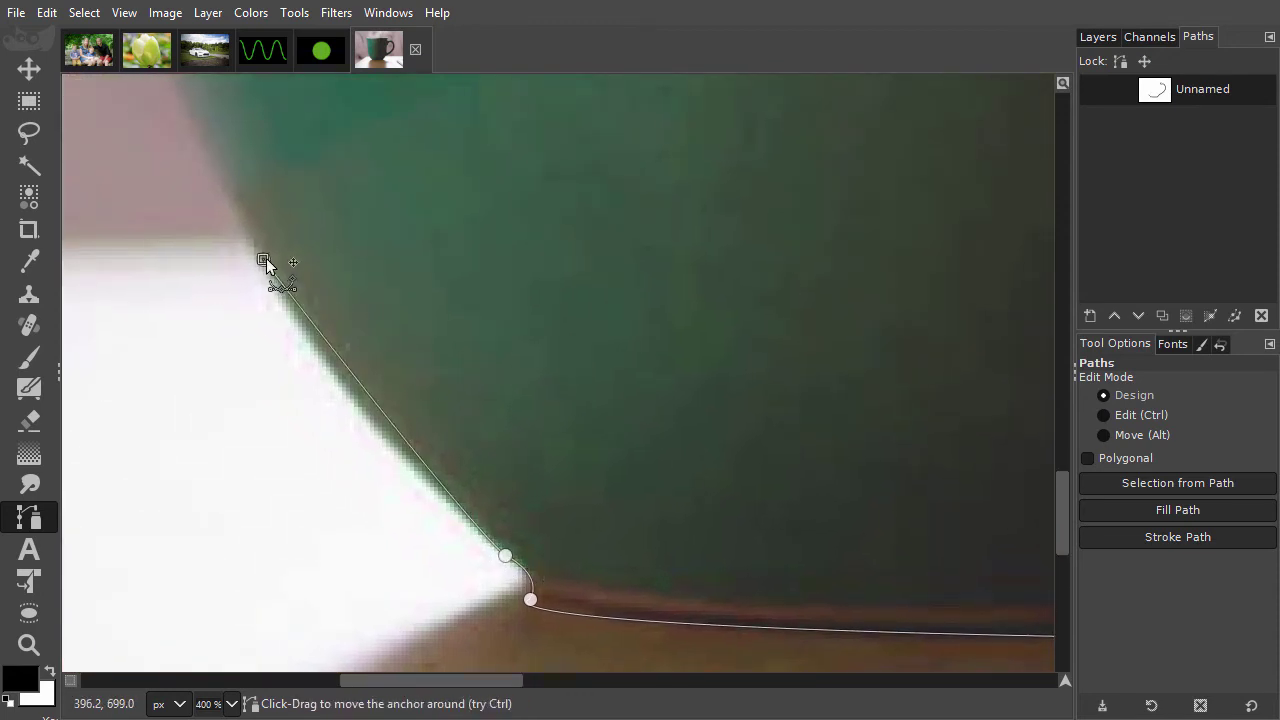
{"action": "left_click", "coordinate": [363, 388]}
{"action": "left_click_drag", "start_coordinate": [363, 388], "coordinate": [350, 396]}
- Continue from the reselected end anchor up the mug's left side above the table edge, curving the segment with an inserted middle anchor
{"action": "left_click_drag", "start_coordinate": [366, 237], "coordinate": [586, 578]}
{"action": "left_click", "coordinate": [477, 596]}
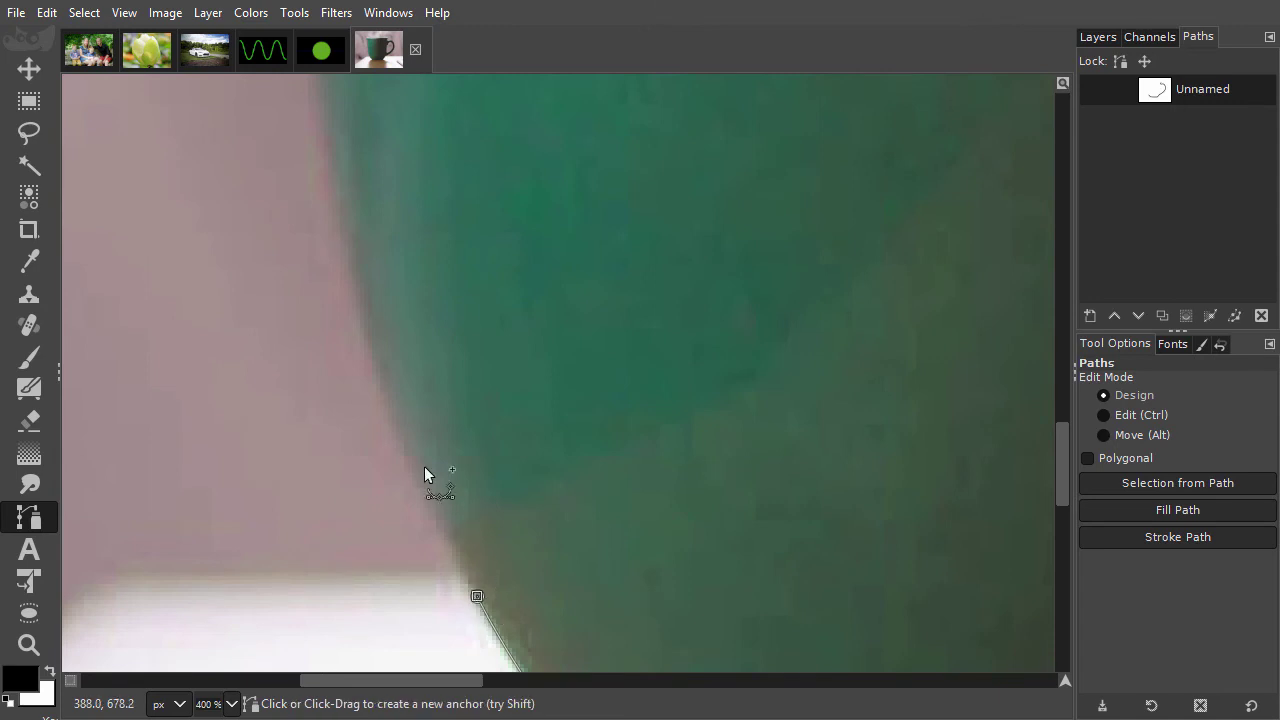
{"action": "left_click", "coordinate": [340, 215]}
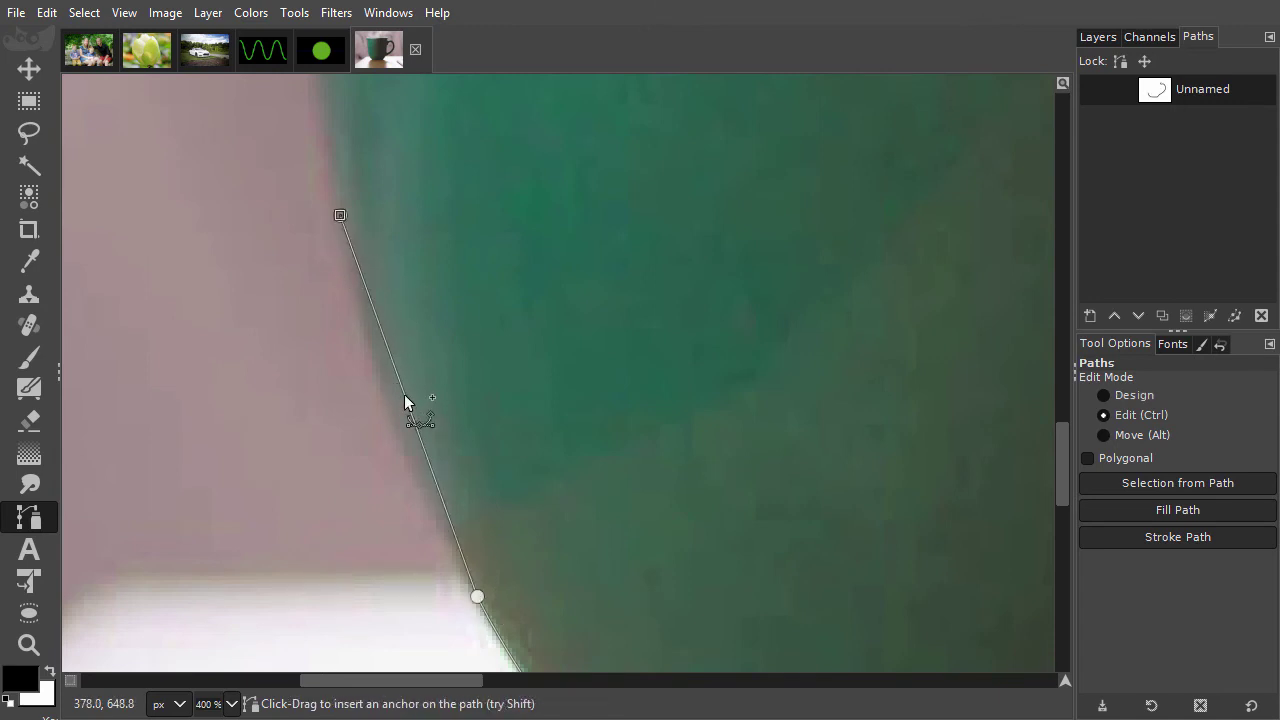
{"action": "left_click_drag", "start_coordinate": [404, 397], "coordinate": [390, 404]}
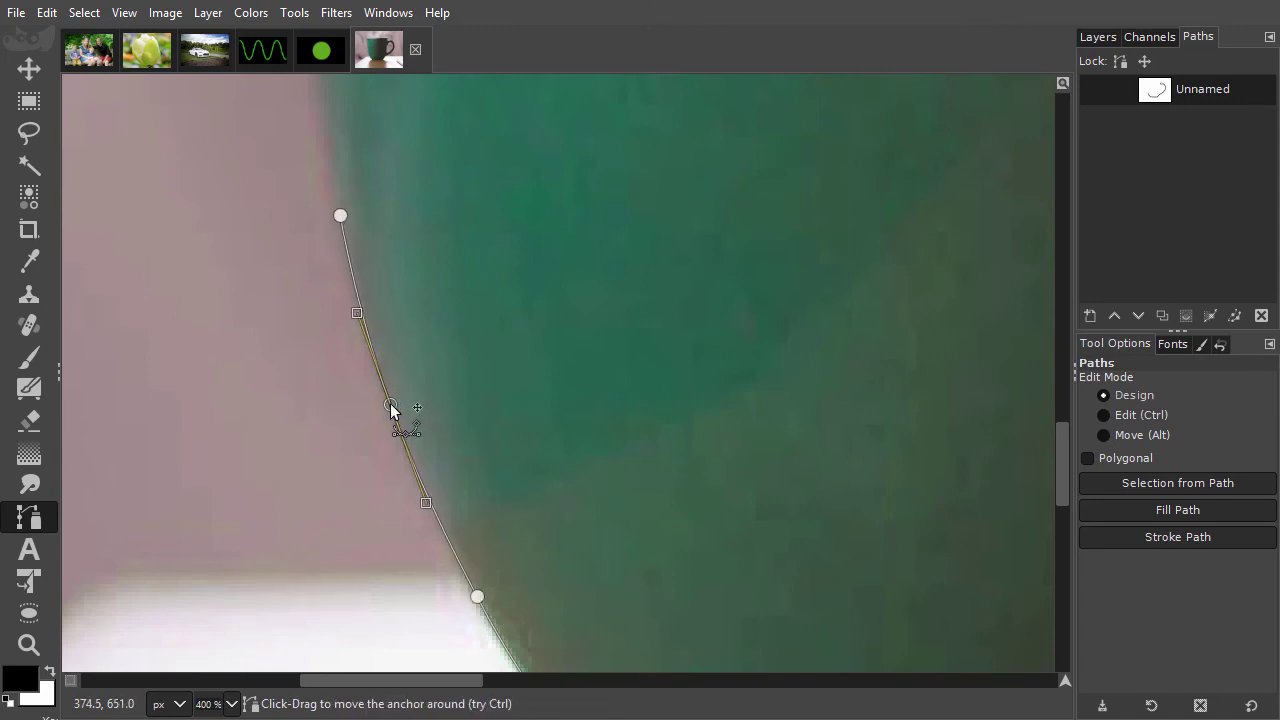
- Extend the path along the middle of the mug's left side, fit an inserted anchor to the edge, and reselect the end anchor
{"action": "key", "text": "space"}
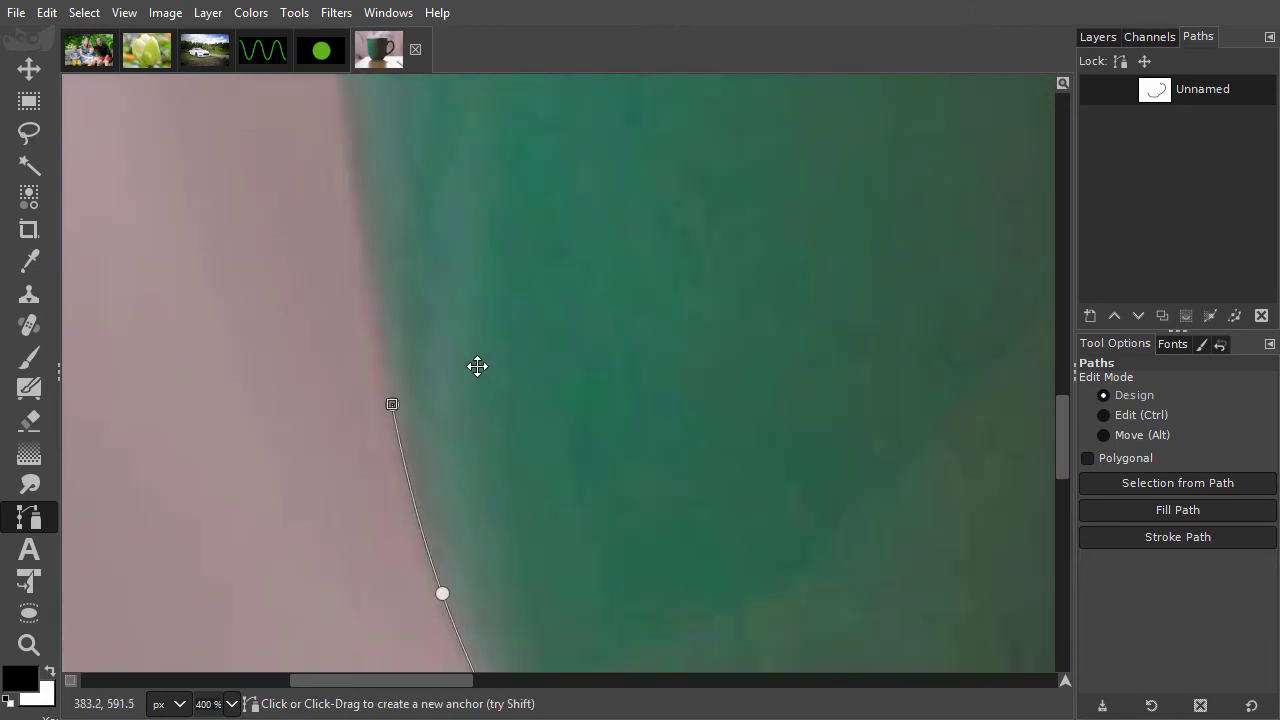
{"action": "left_click", "coordinate": [336, 257]}
{"action": "left_click_drag", "start_coordinate": [358, 325], "coordinate": [355, 398]}
{"action": "left_click", "coordinate": [337, 257]}
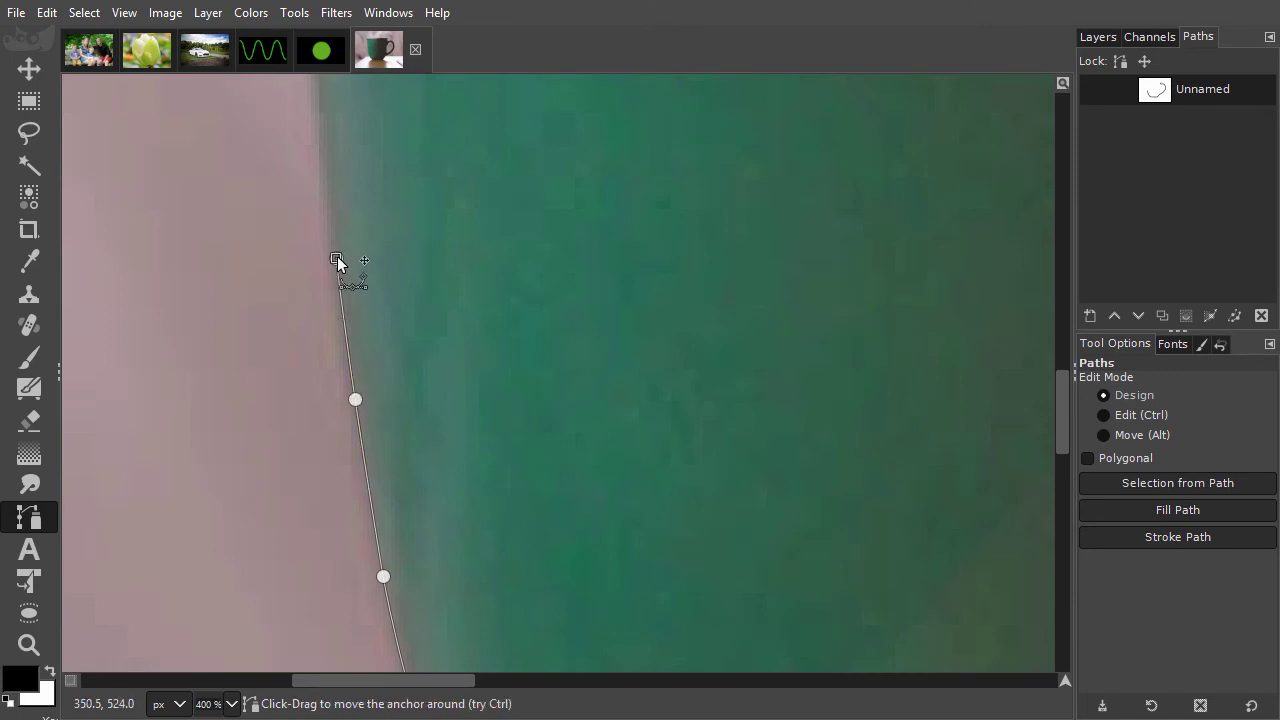
- Carry the path up to the mug's horizontal band with three closely spaced anchors, curving the middle one along the edge's bend
{"action": "scroll", "coordinate": [560, 431], "scroll_direction": "up", "scroll_amount": 5}
{"action": "scroll", "coordinate": [560, 431], "scroll_direction": "left", "scroll_amount": 3}
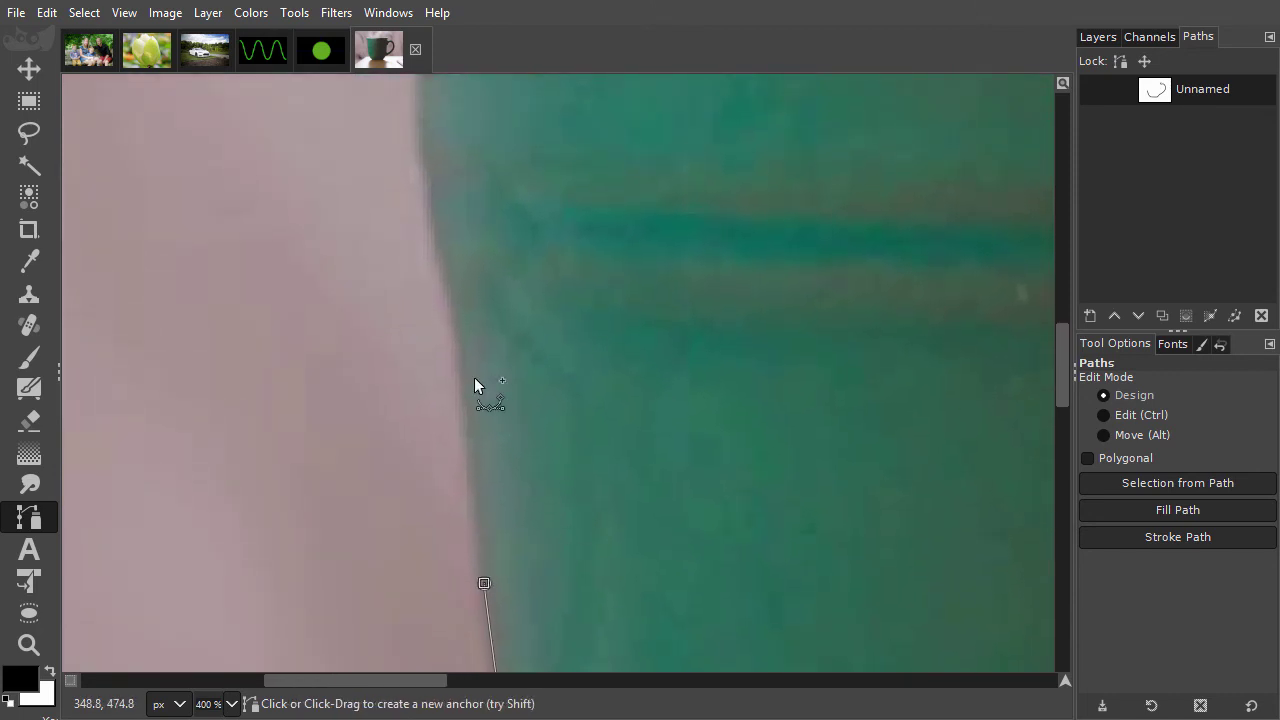
{"action": "left_click", "coordinate": [460, 346]}
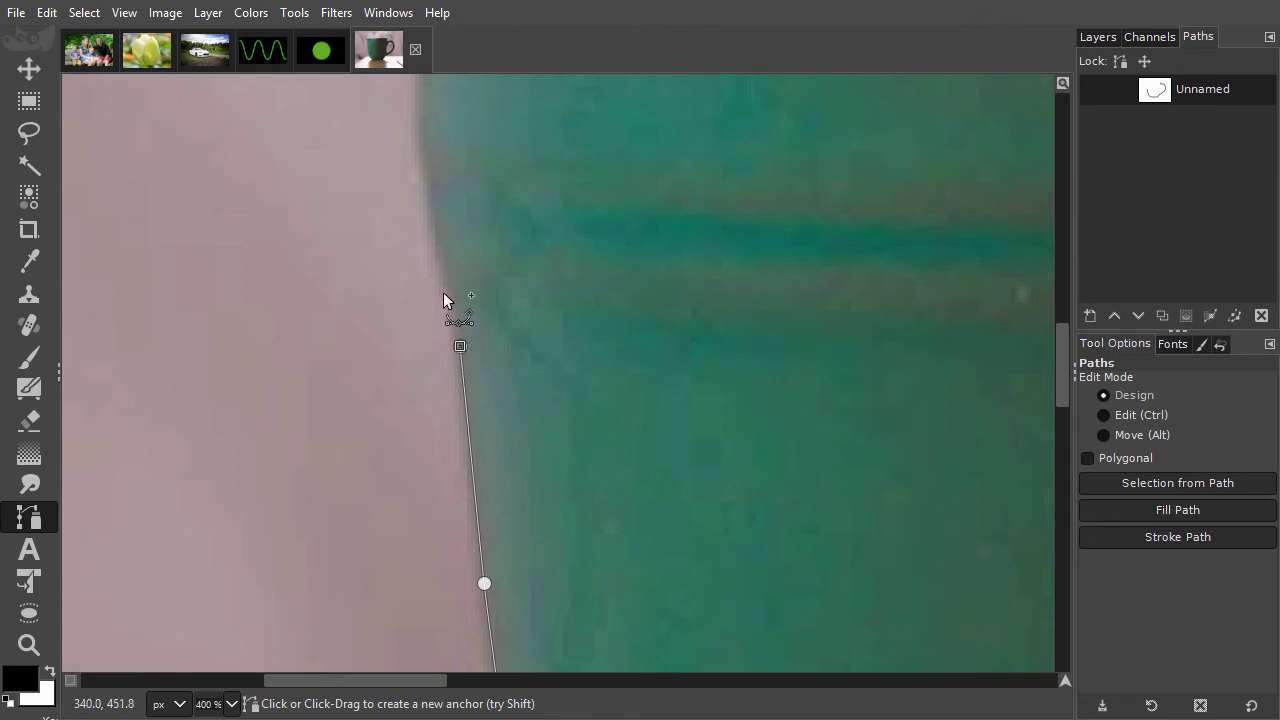
{"action": "left_click_drag", "start_coordinate": [442, 287], "coordinate": [434, 270]}
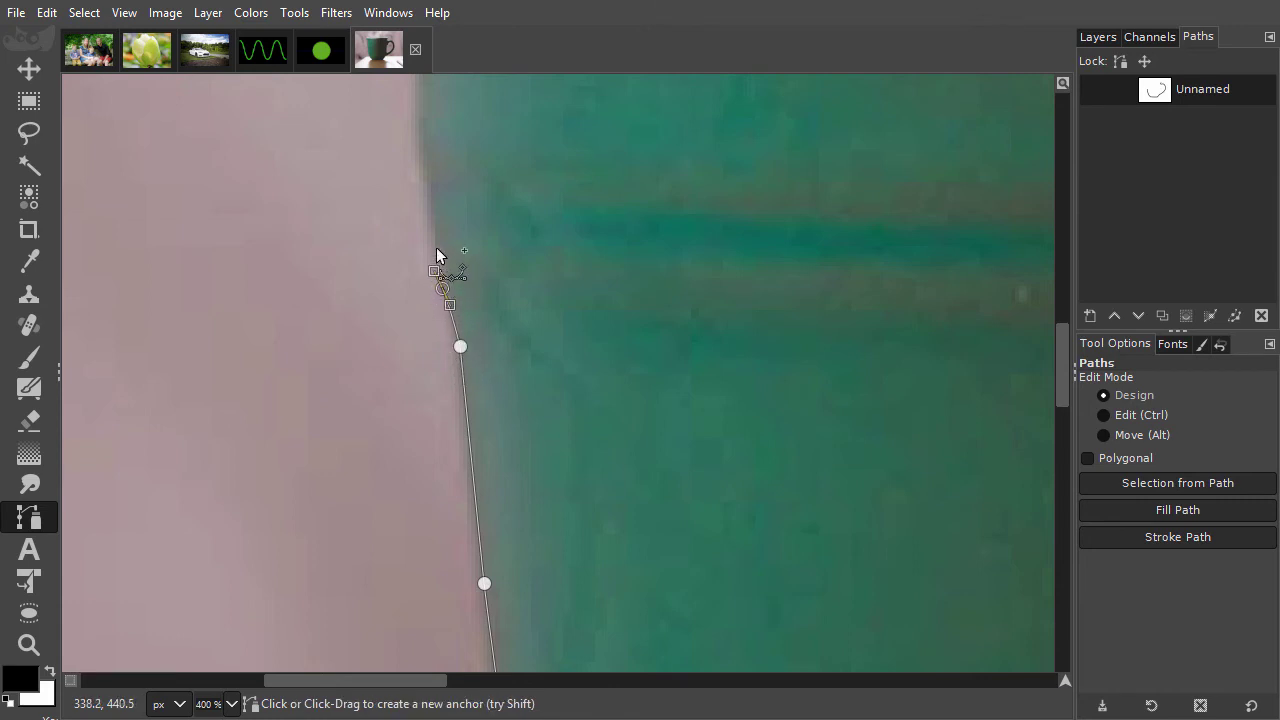
{"action": "left_click", "coordinate": [434, 245]}
- Trace the left edge past the horizontal band with two curved anchors, shaping their handles to the slight bend
{"action": "scroll", "coordinate": [414, 337], "scroll_direction": "up", "scroll_amount": 5}
{"action": "scroll", "coordinate": [414, 337], "scroll_direction": "right", "scroll_amount": 1}
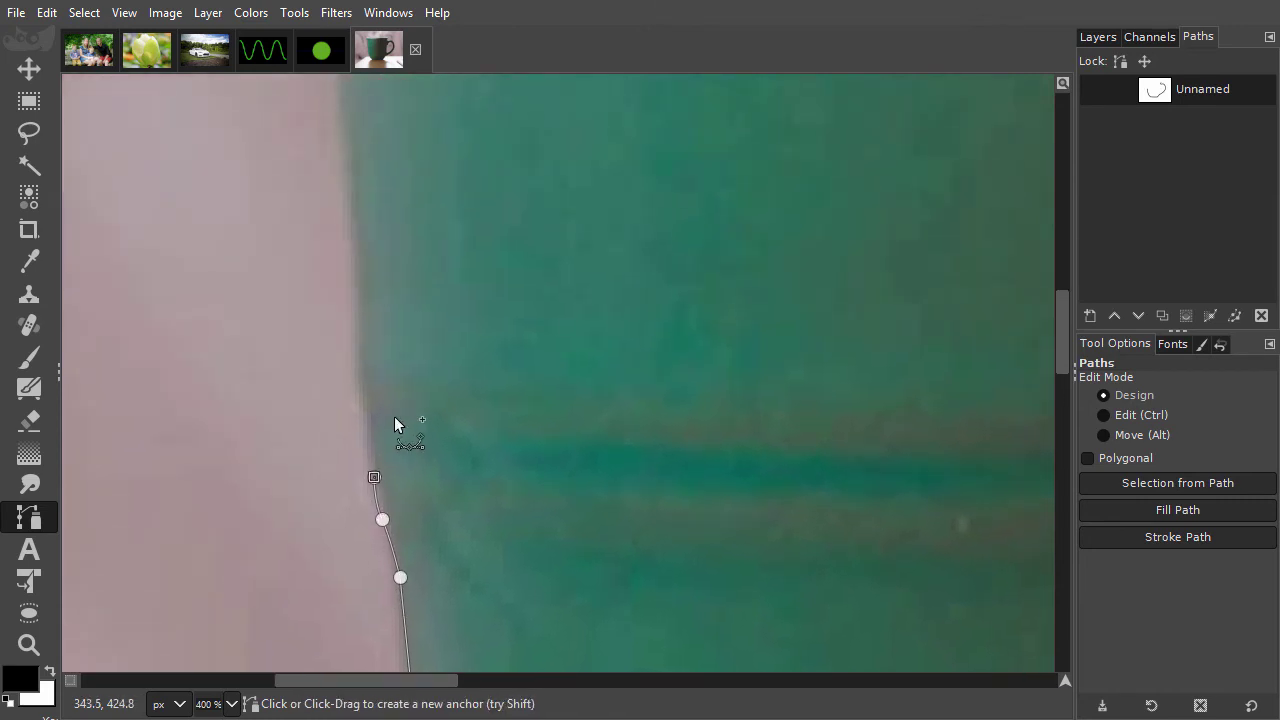
{"action": "left_click_drag", "start_coordinate": [369, 421], "coordinate": [373, 407]}
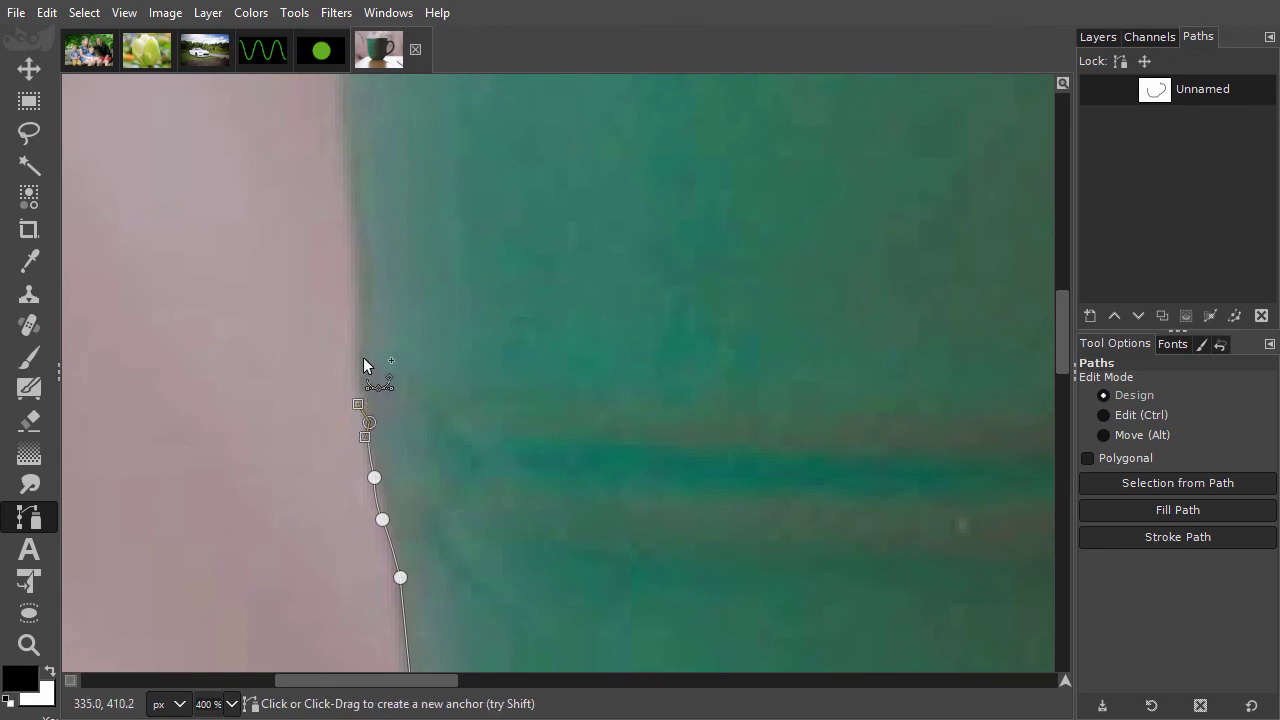
{"action": "left_click_drag", "start_coordinate": [361, 358], "coordinate": [367, 336]}
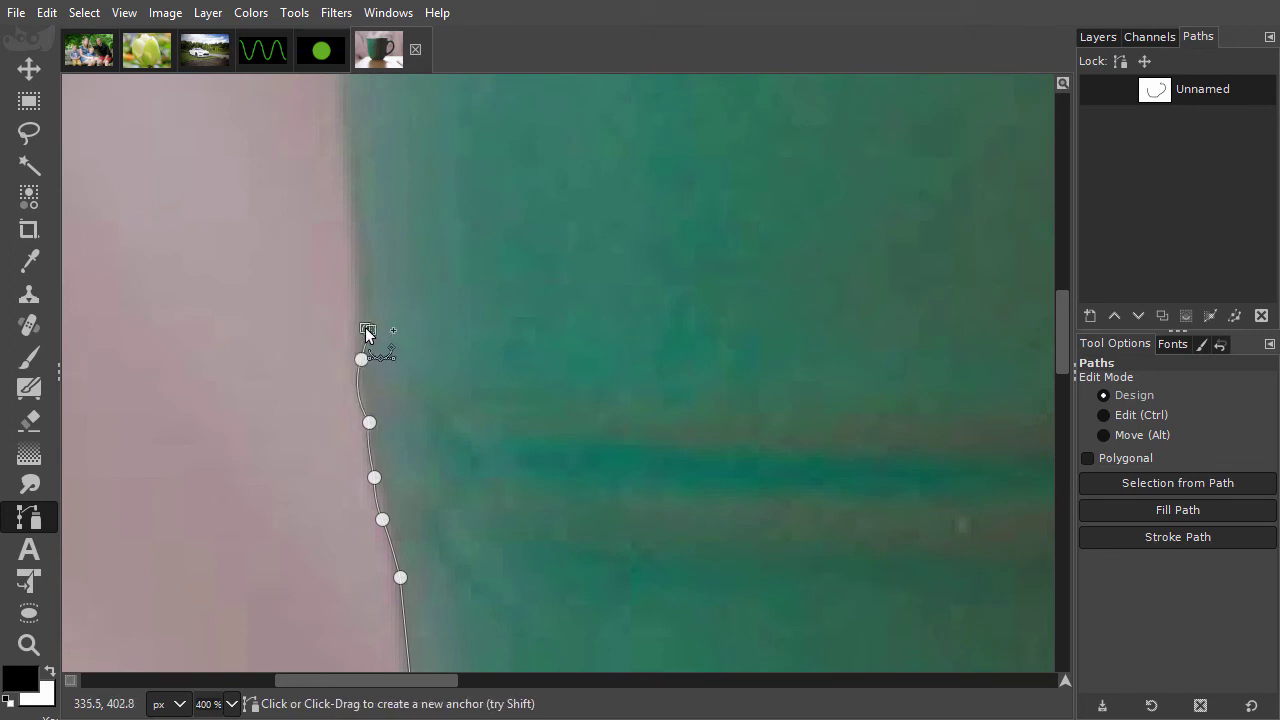
{"action": "key", "text": "ctrl"}
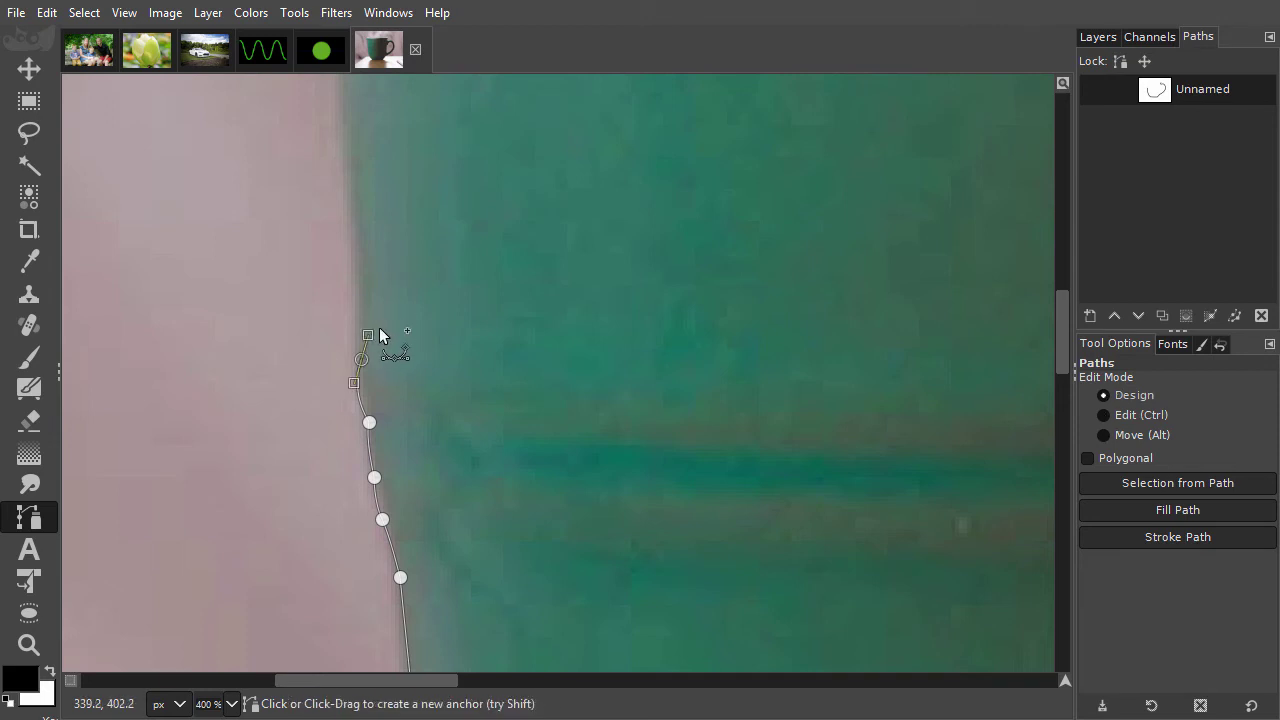
{"action": "left_click_drag", "start_coordinate": [361, 299], "coordinate": [366, 289]}
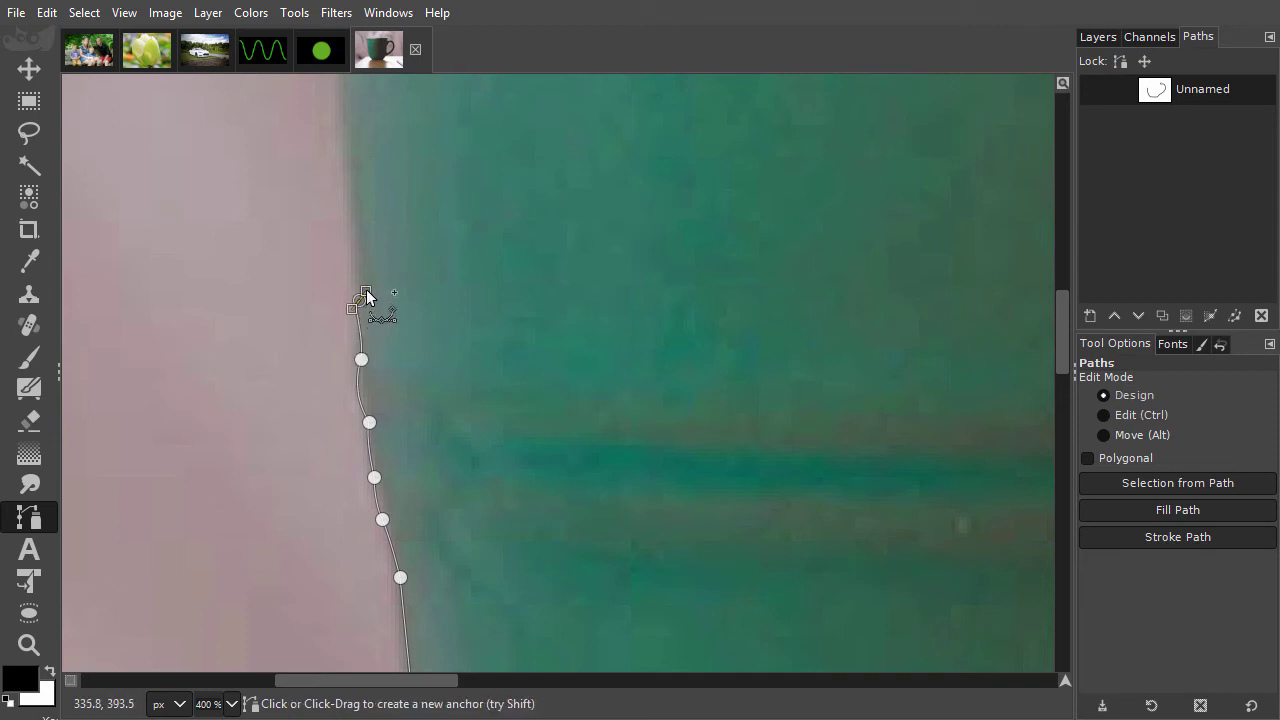
{"action": "key", "text": "ctrl+z"}
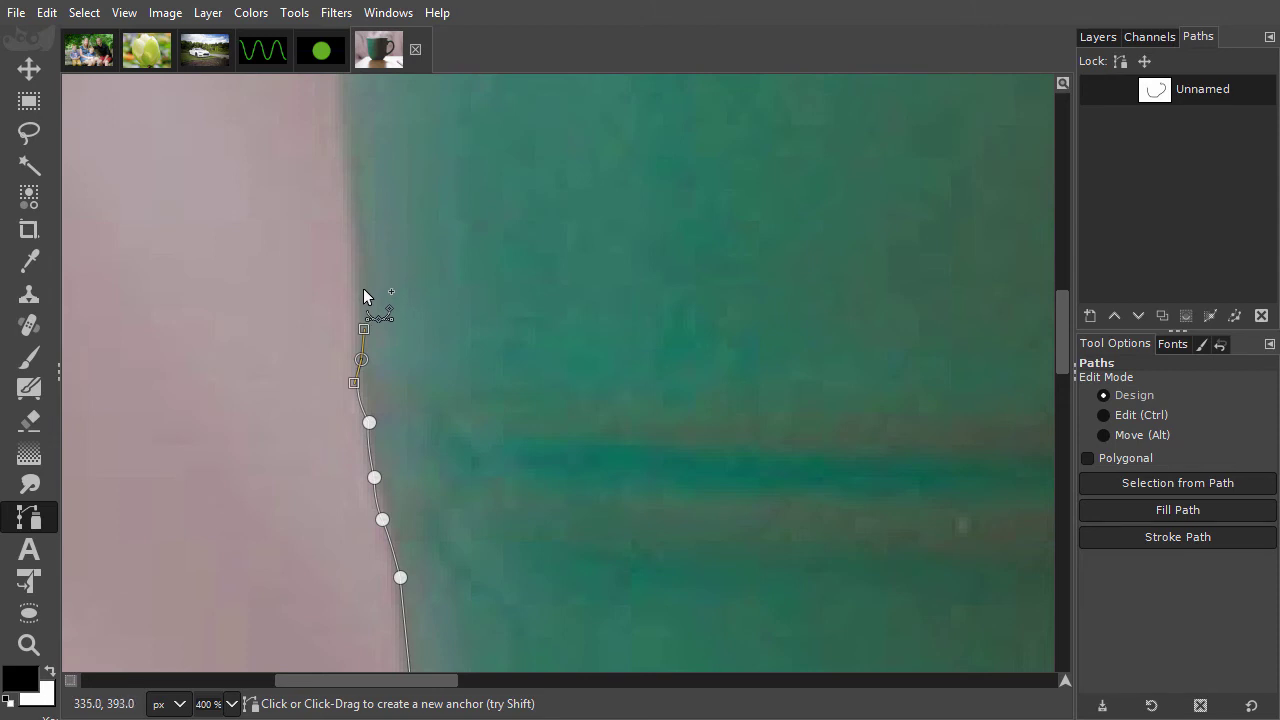
{"action": "key", "text": "ctrl+z"}
- Extend the path up the mug's left side above the horizontal band, fit an inserted middle anchor to the edge, and reselect the end anchor
{"action": "key", "text": "space"}
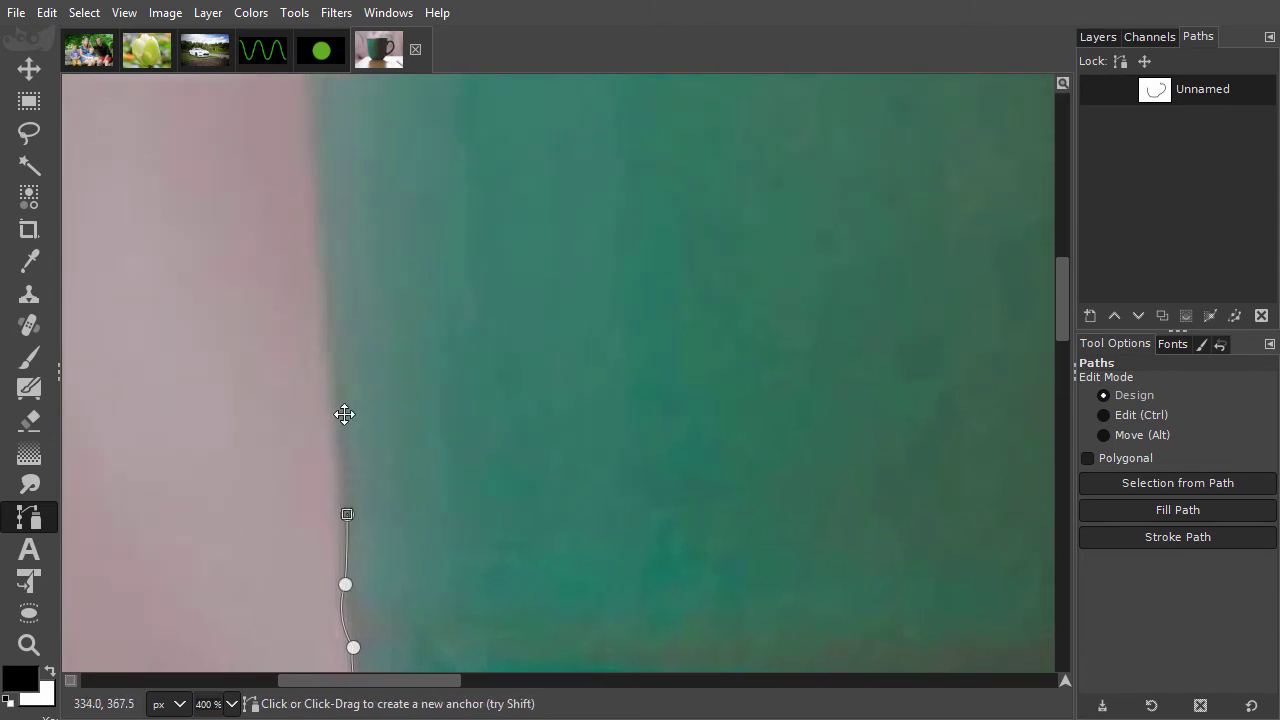
{"action": "left_click", "coordinate": [312, 195]}
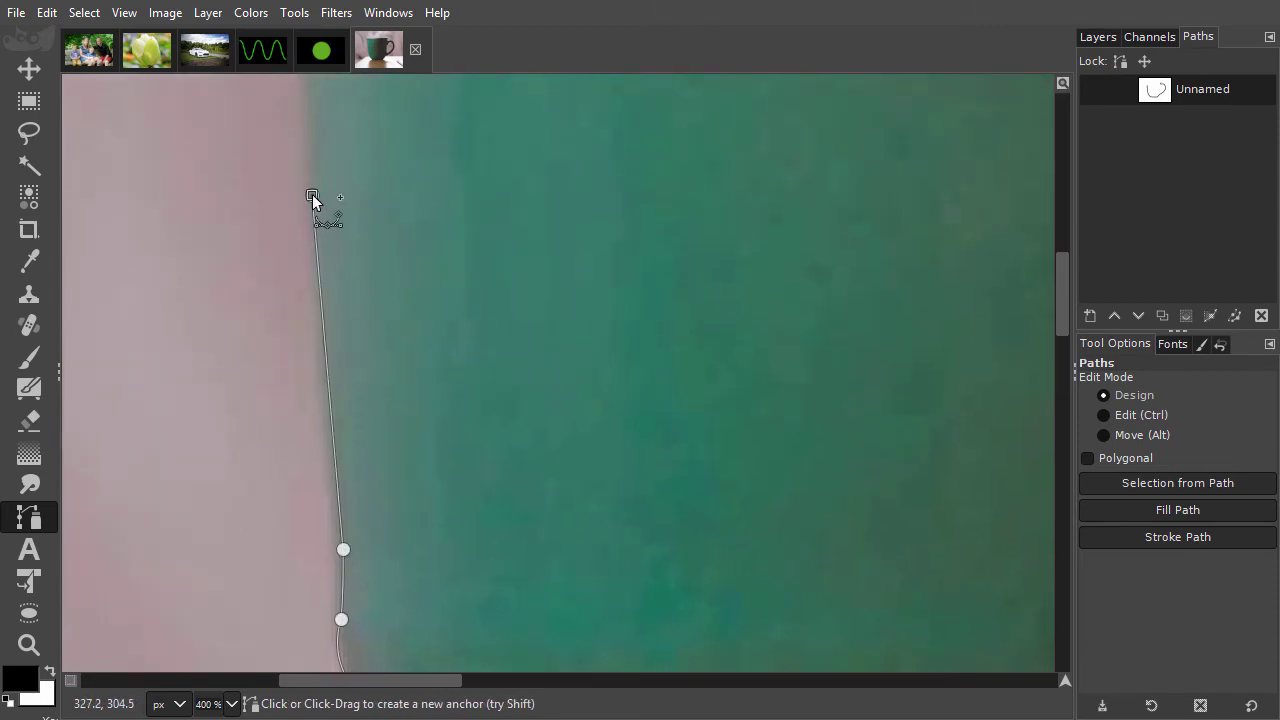
{"action": "left_click", "coordinate": [329, 384], "text": "ctrl"}
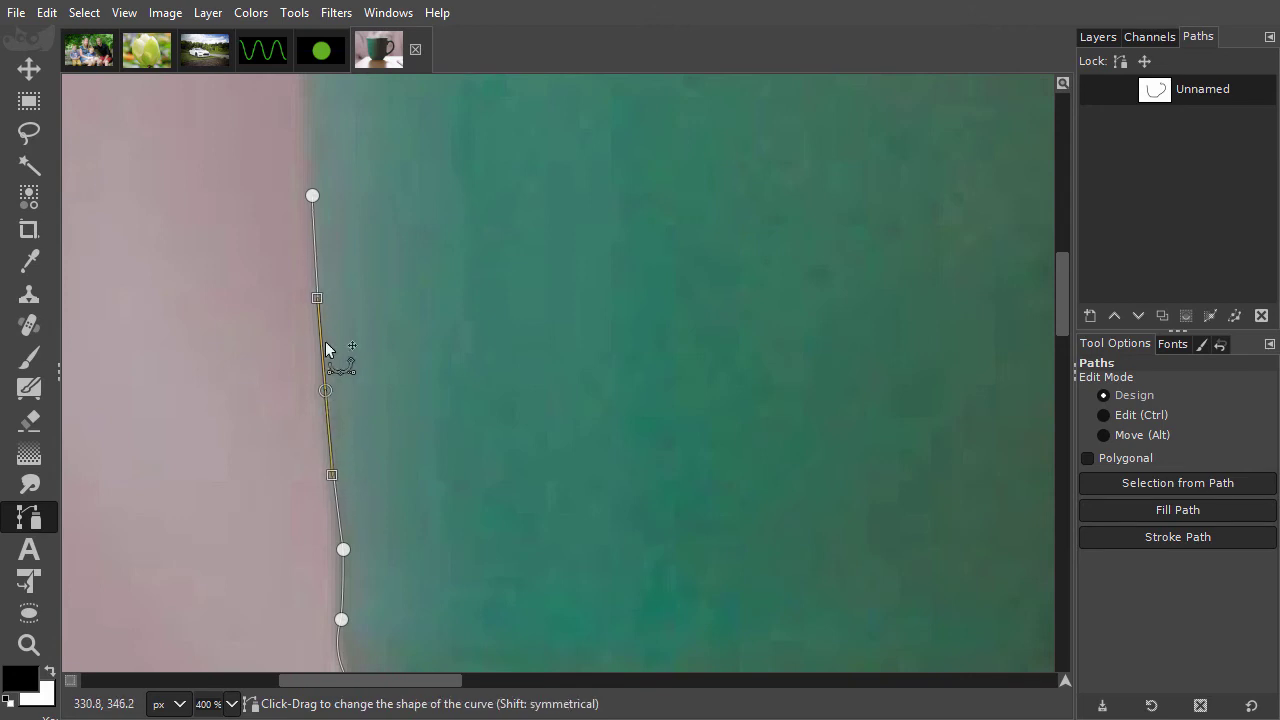
{"action": "key", "text": "space"}
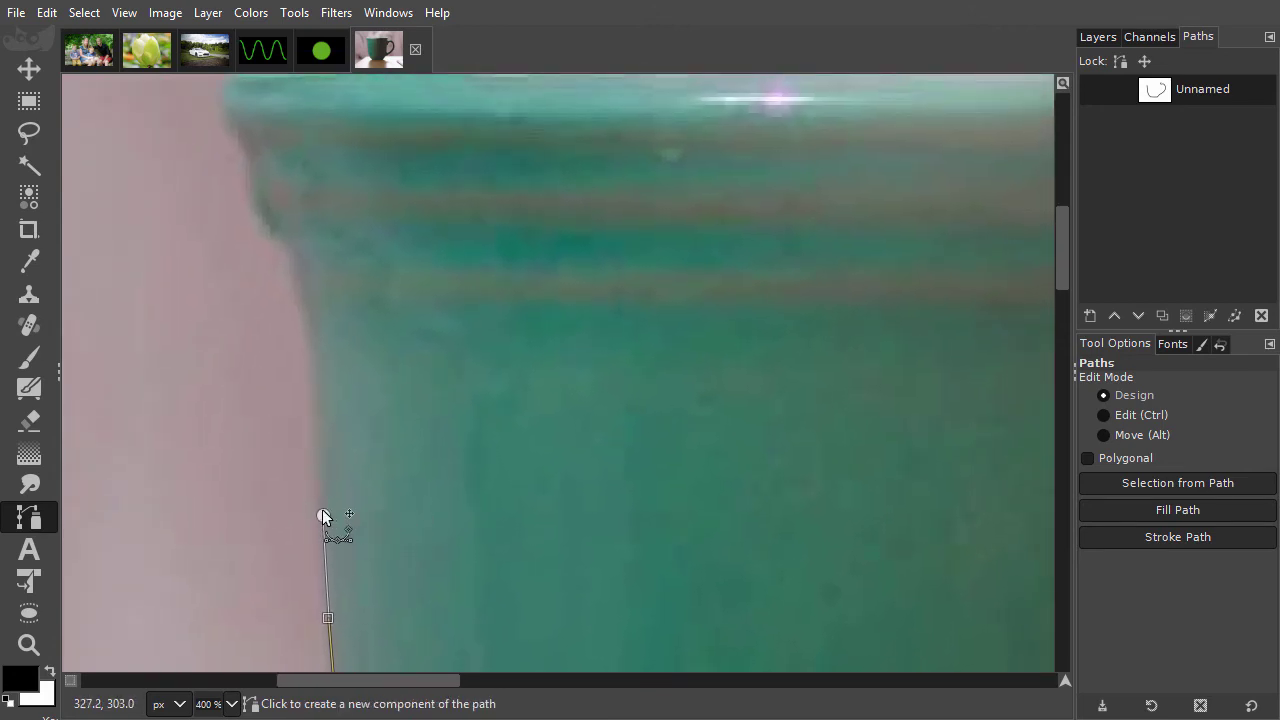
{"action": "left_click", "coordinate": [322, 511]}
- Carry the path up the left edge to just below the rim's flare with three more anchors following the outward bend
{"action": "left_click", "coordinate": [318, 353]}
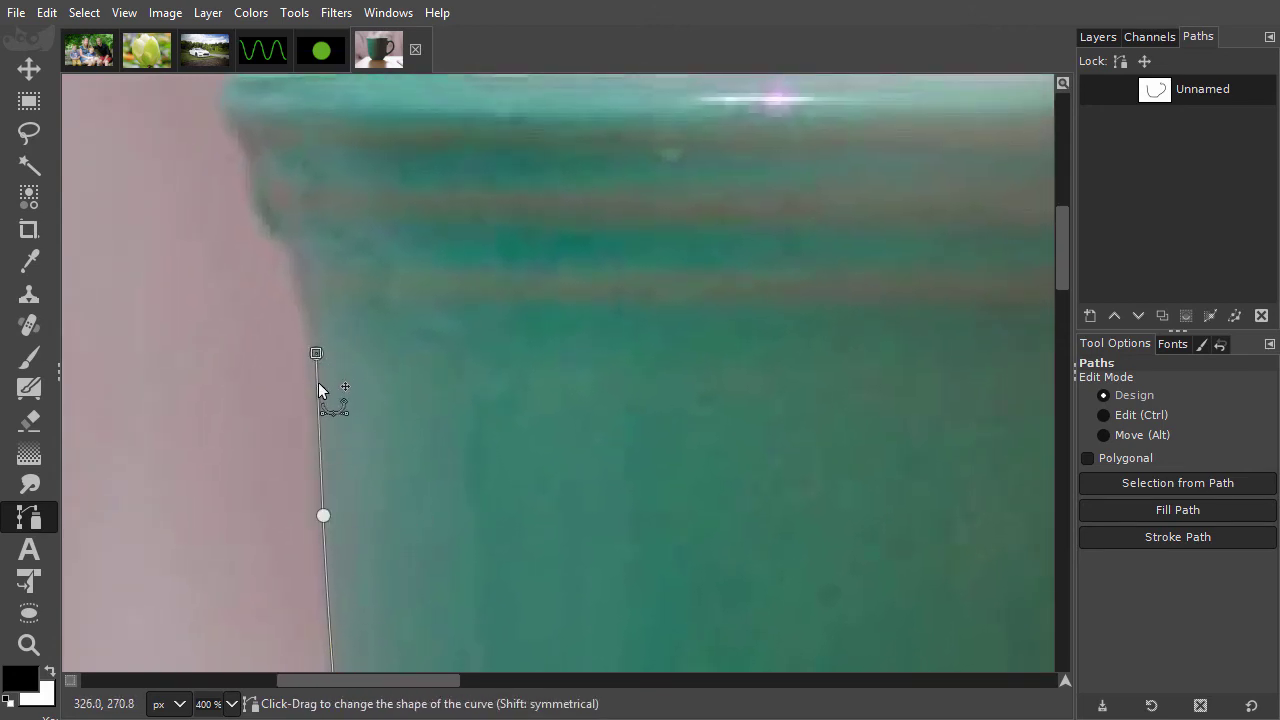
{"action": "scroll", "coordinate": [364, 380], "scroll_direction": "up", "scroll_amount": 3}
{"action": "left_click", "coordinate": [311, 429]}
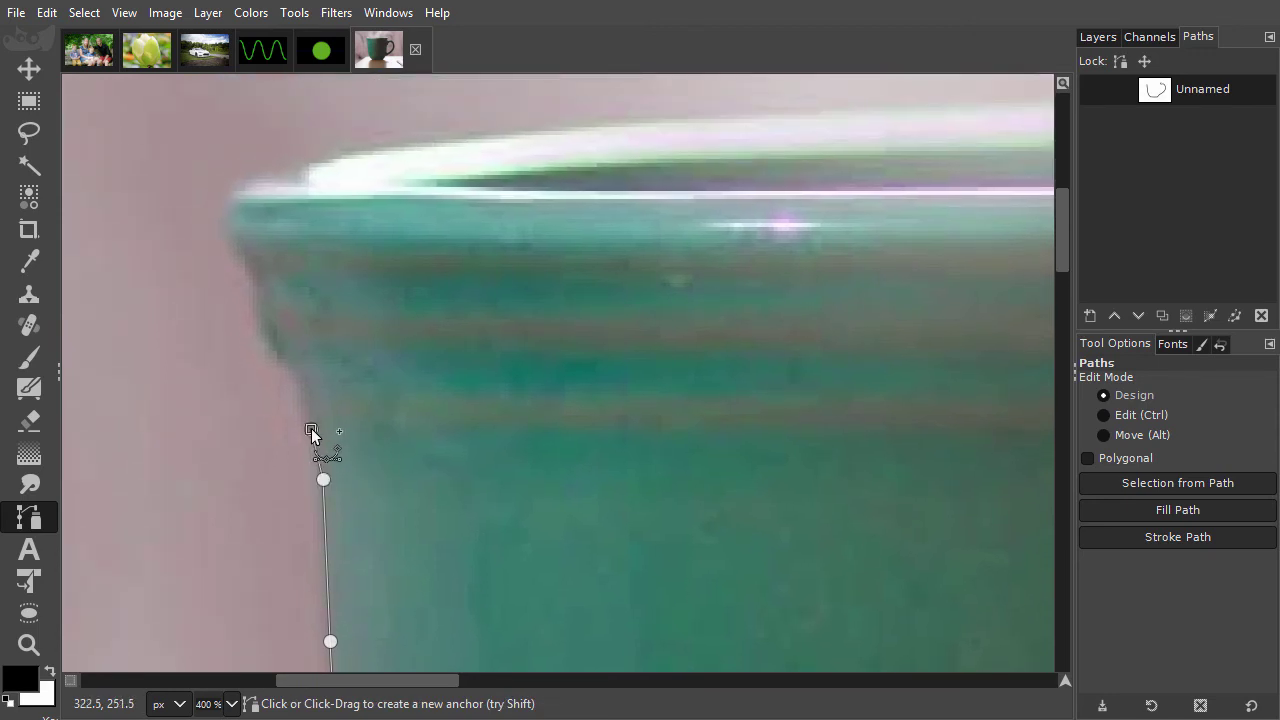
{"action": "left_click", "coordinate": [298, 393]}
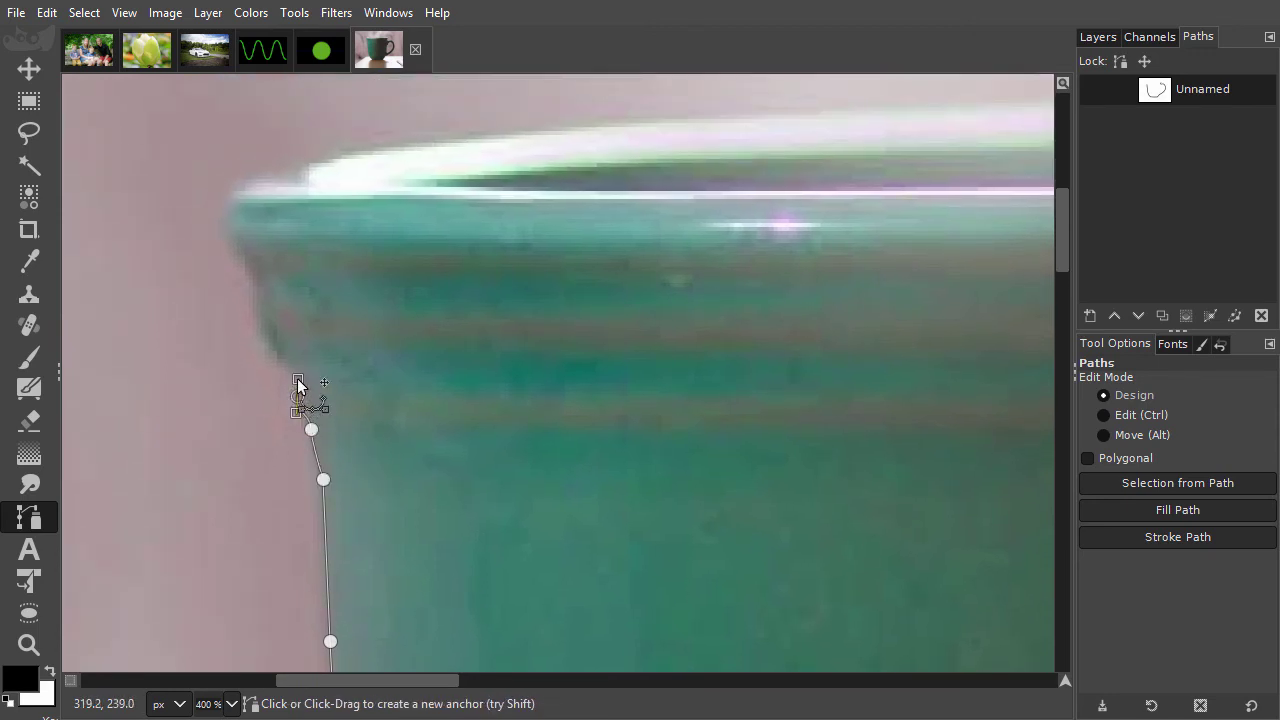
- Trace the stepped left profile of the rim with four curved anchors, ending at the rim's upper left corner
{"action": "left_click", "coordinate": [294, 381]}
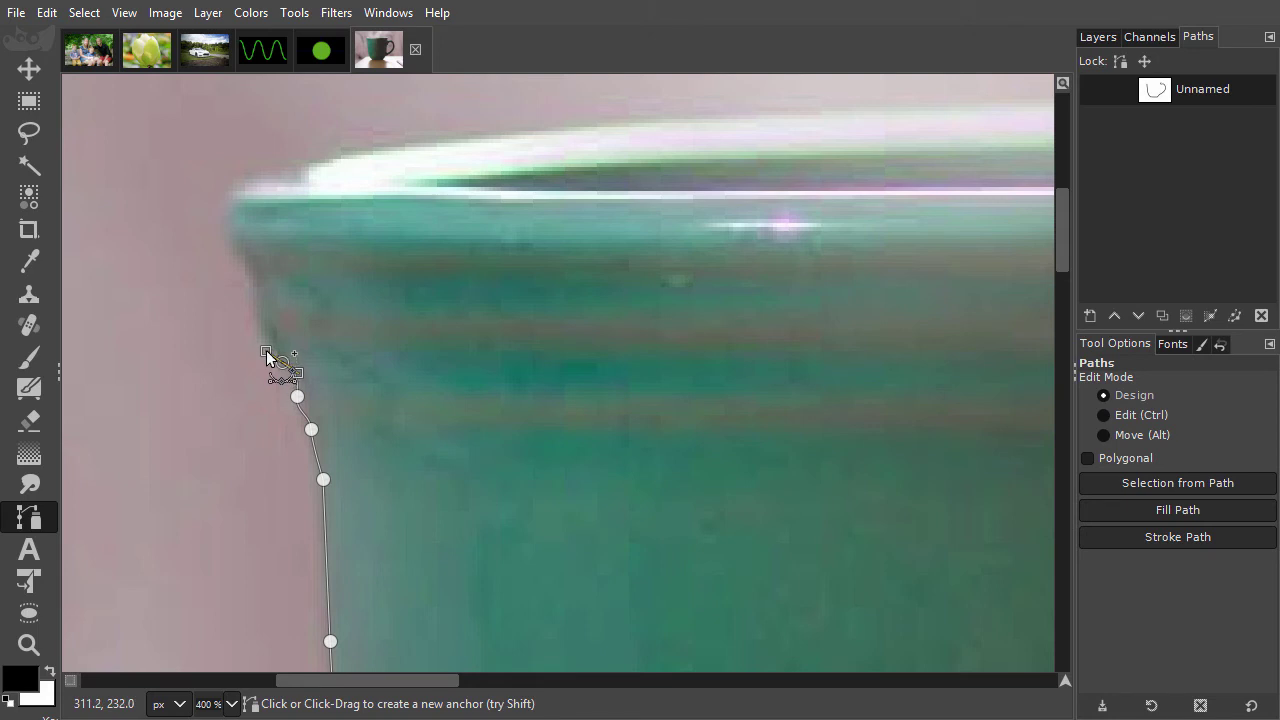
{"action": "left_click_drag", "start_coordinate": [255, 310], "coordinate": [258, 292]}
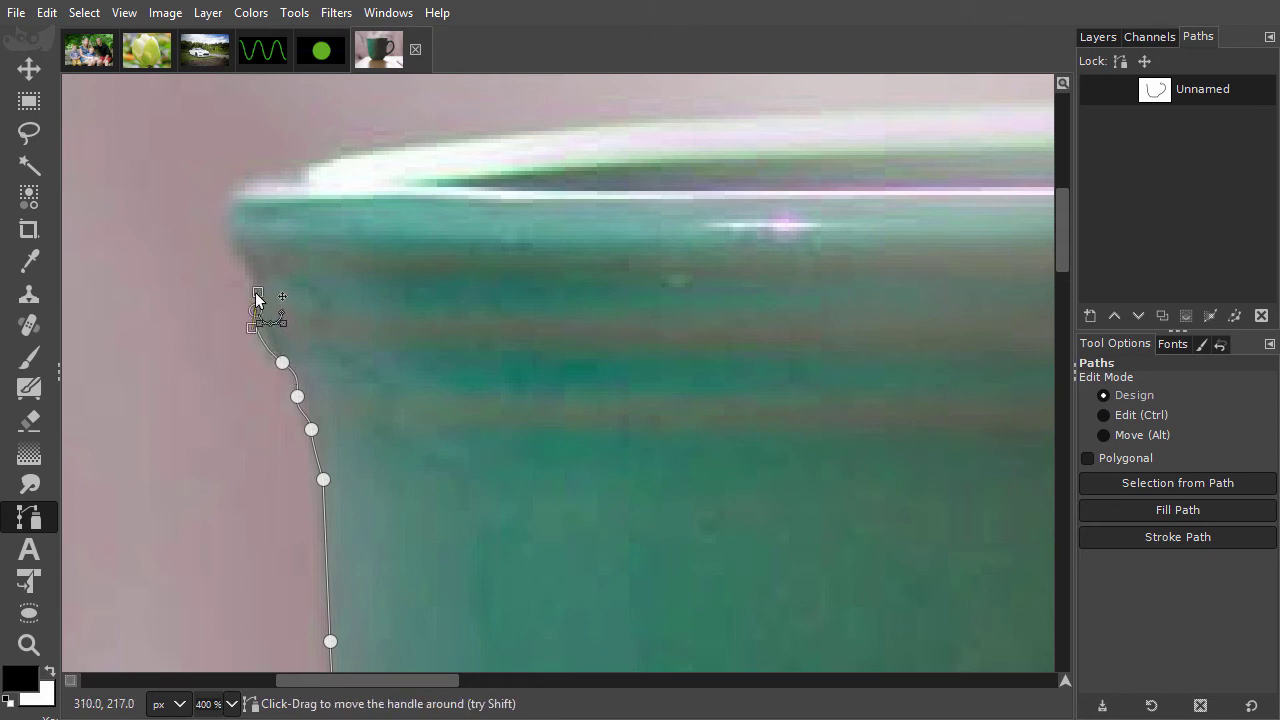
{"action": "left_click", "coordinate": [241, 258]}
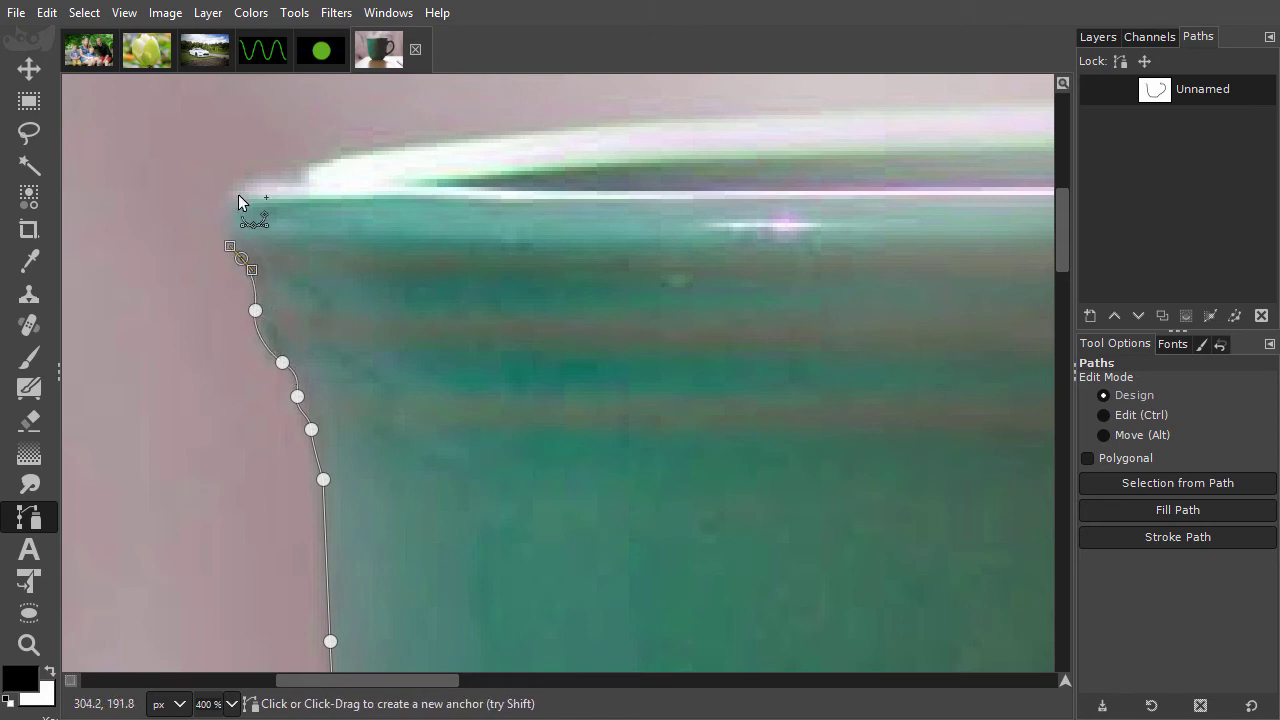
{"action": "left_click_drag", "start_coordinate": [222, 216], "coordinate": [261, 166]}
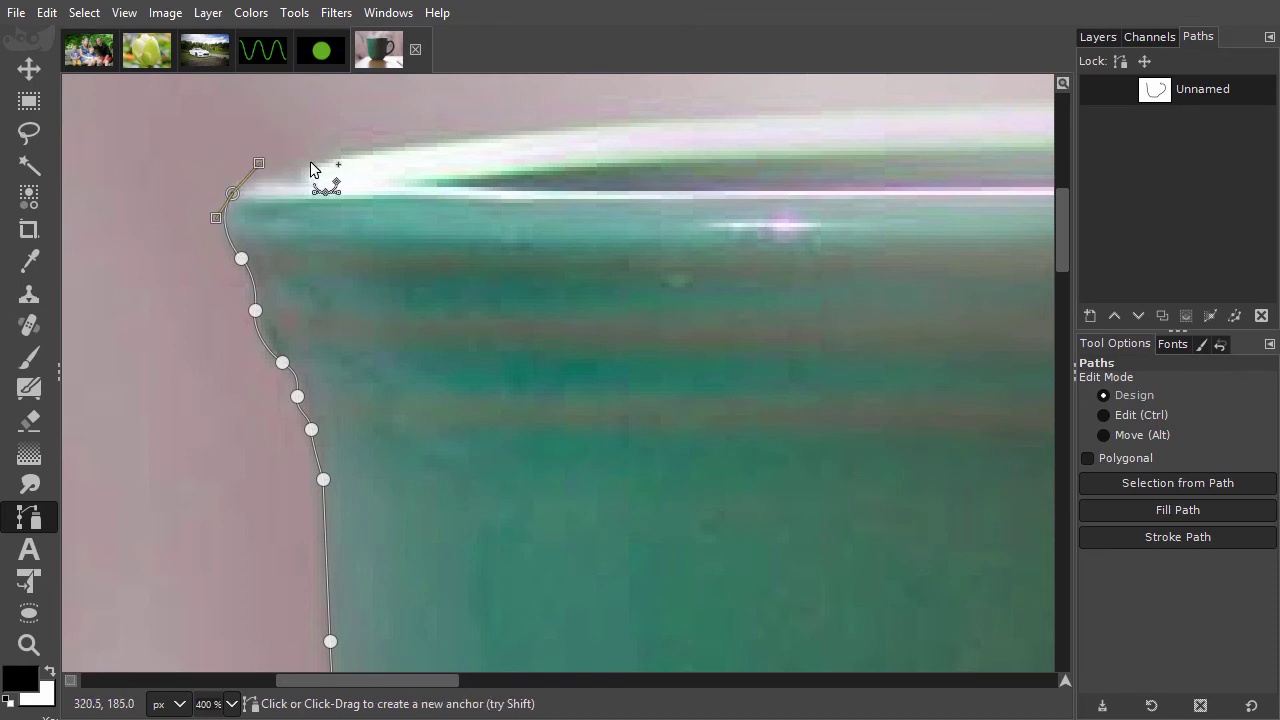
- Add an anchor on the left part of the rim's back edge and close the outline at the starting anchor on the rim's right corner
{"action": "left_click", "coordinate": [390, 146]}
{"action": "scroll", "coordinate": [636, 147], "scroll_direction": "down", "scroll_amount": 1, "text": "ctrl"}
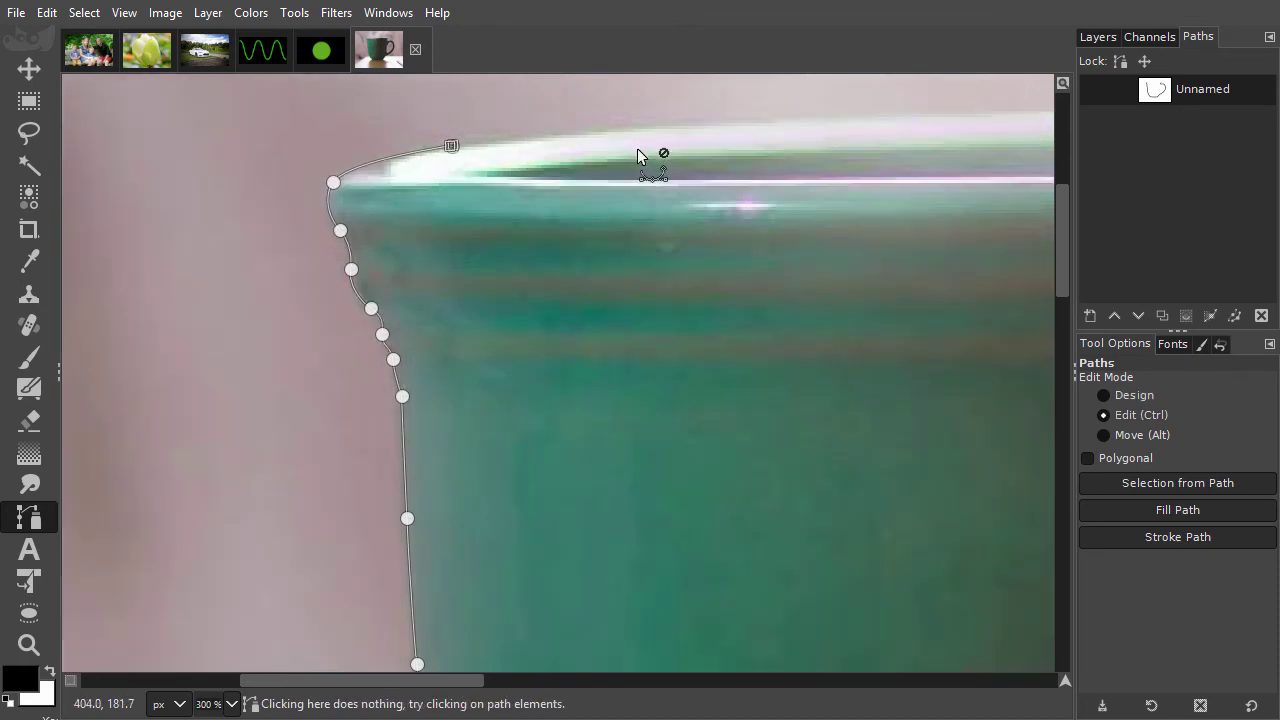
{"action": "scroll", "coordinate": [656, 160], "scroll_direction": "down", "scroll_amount": 1, "text": "ctrl"}
{"action": "left_click_drag", "start_coordinate": [807, 185], "coordinate": [505, 238]}
{"action": "scroll", "coordinate": [520, 217], "scroll_direction": "down", "scroll_amount": 1, "text": "ctrl"}
{"action": "left_click_drag", "start_coordinate": [845, 278], "coordinate": [725, 293]}
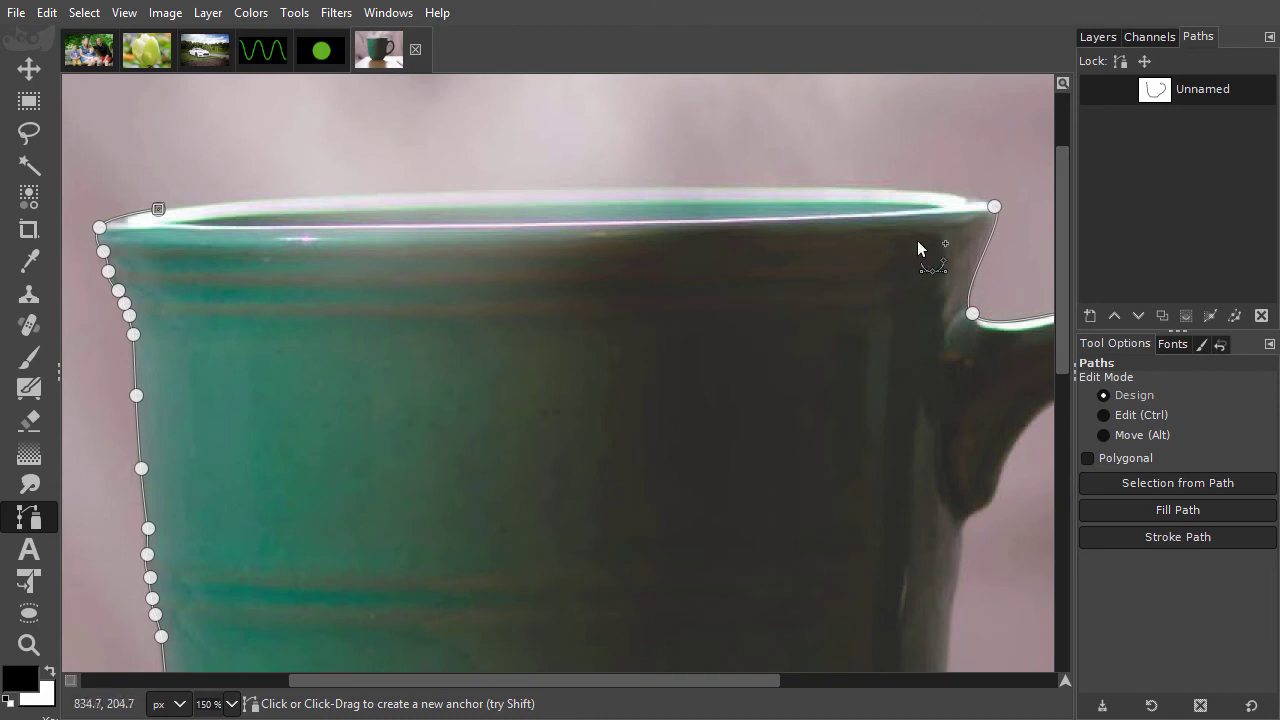
{"action": "left_click", "coordinate": [994, 206], "text": "ctrl"}
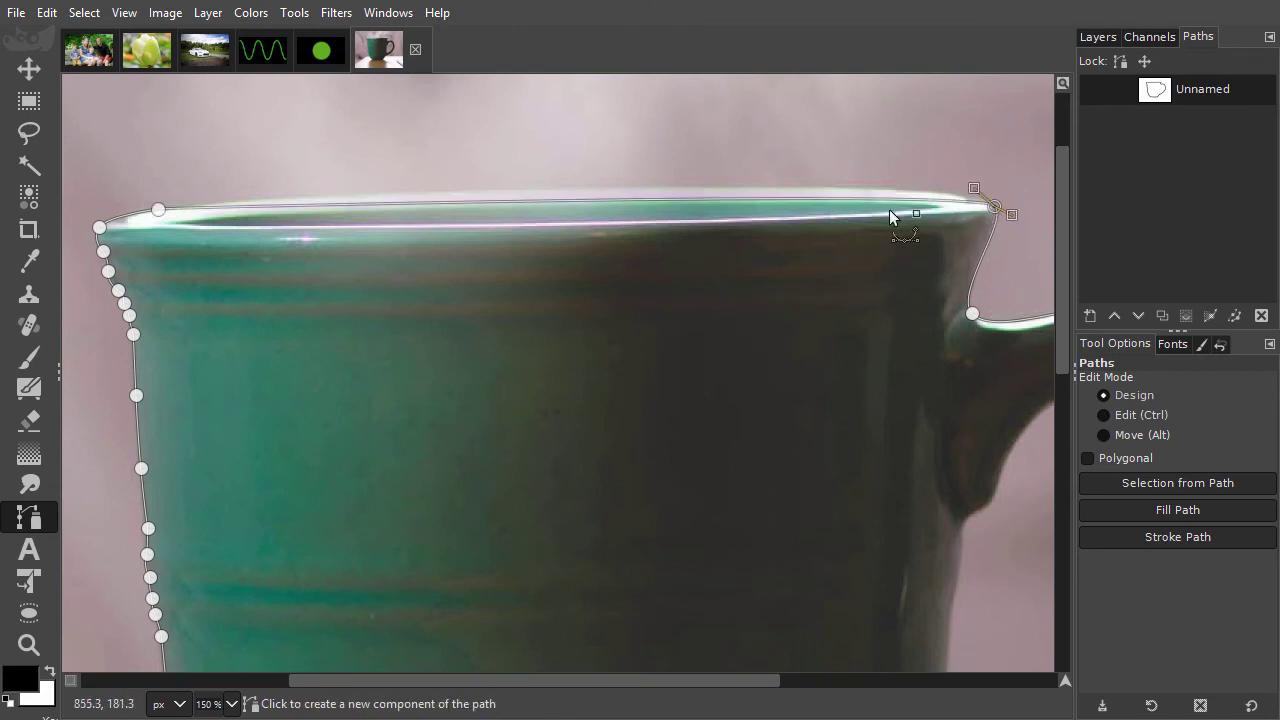
- Insert an anchor midway along the rim segment, move it onto the rim's upper edge, and stretch its handles to fit the curve
{"action": "left_click", "coordinate": [555, 200], "text": "ctrl"}
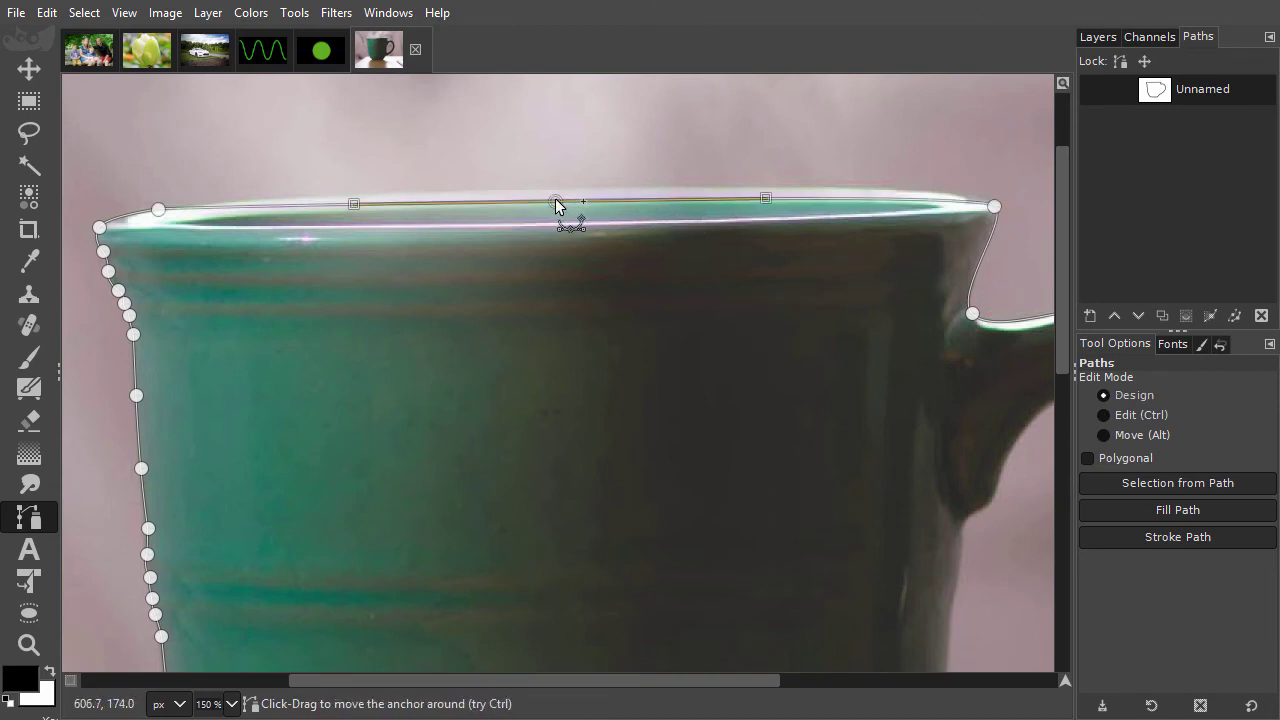
{"action": "left_click_drag", "start_coordinate": [556, 200], "coordinate": [546, 188]}
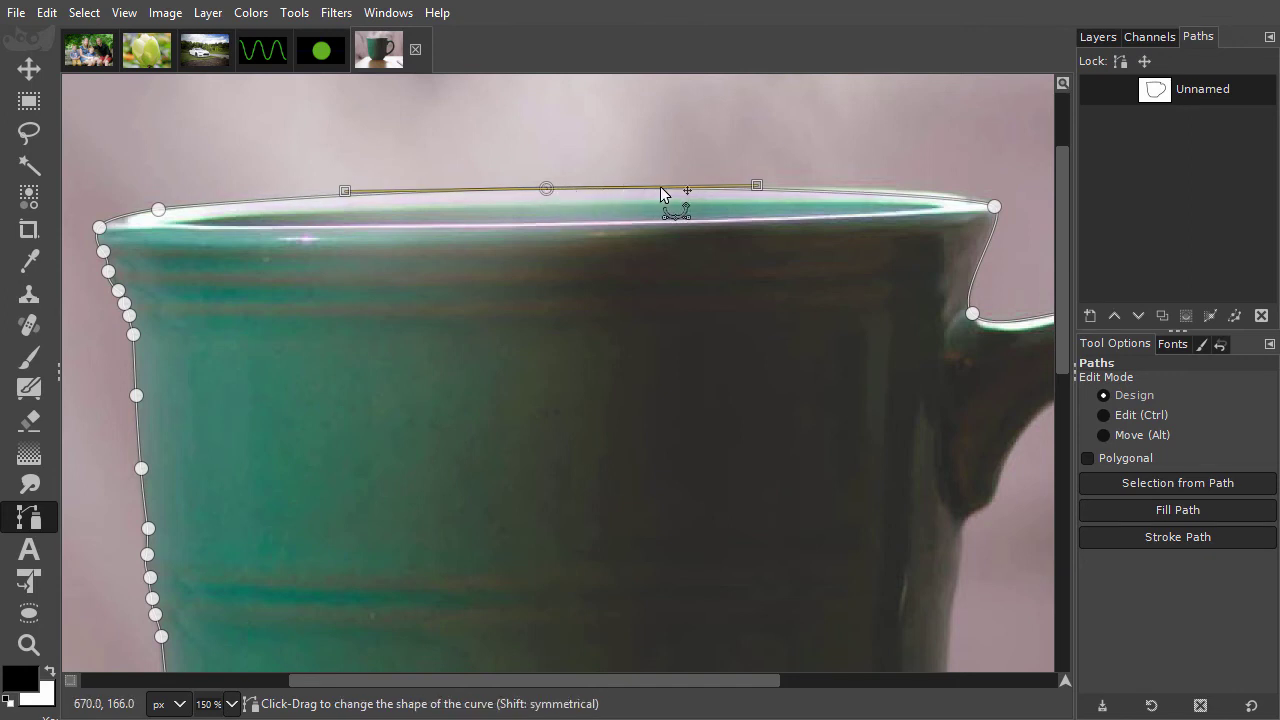
{"action": "left_click_drag", "start_coordinate": [757, 186], "coordinate": [888, 186]}
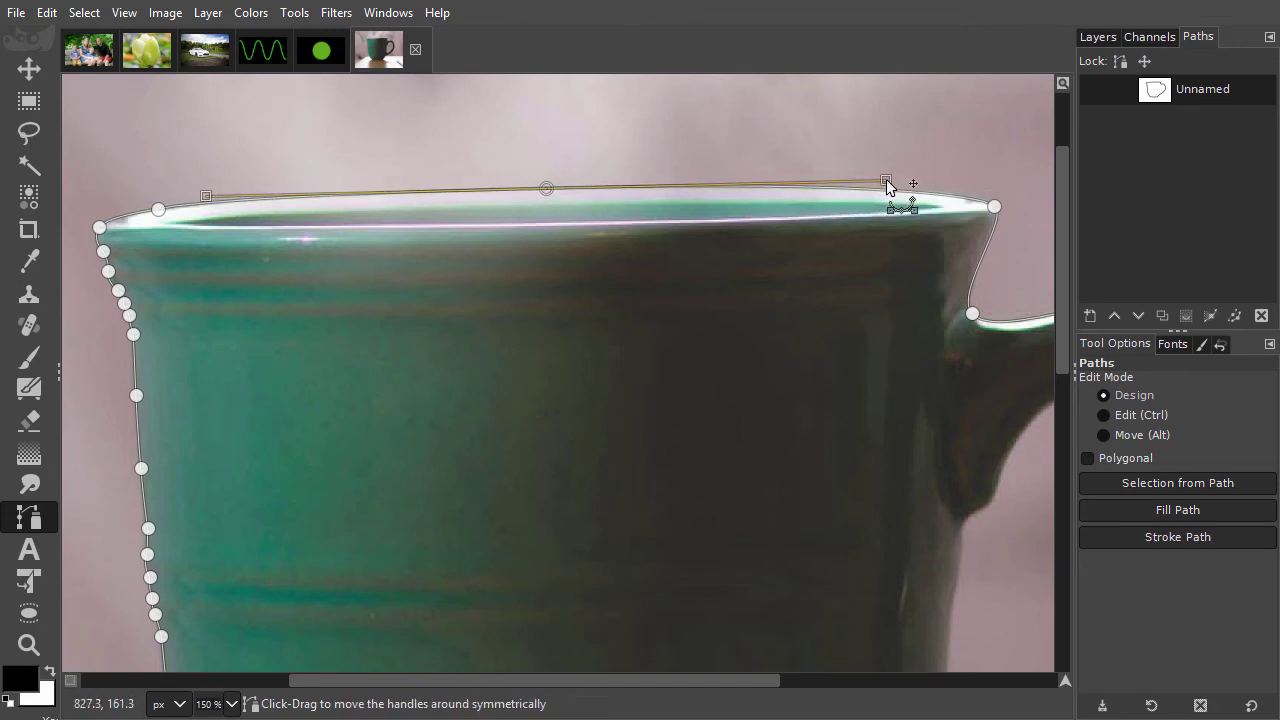
{"action": "left_click_drag", "start_coordinate": [206, 196], "coordinate": [226, 199]}
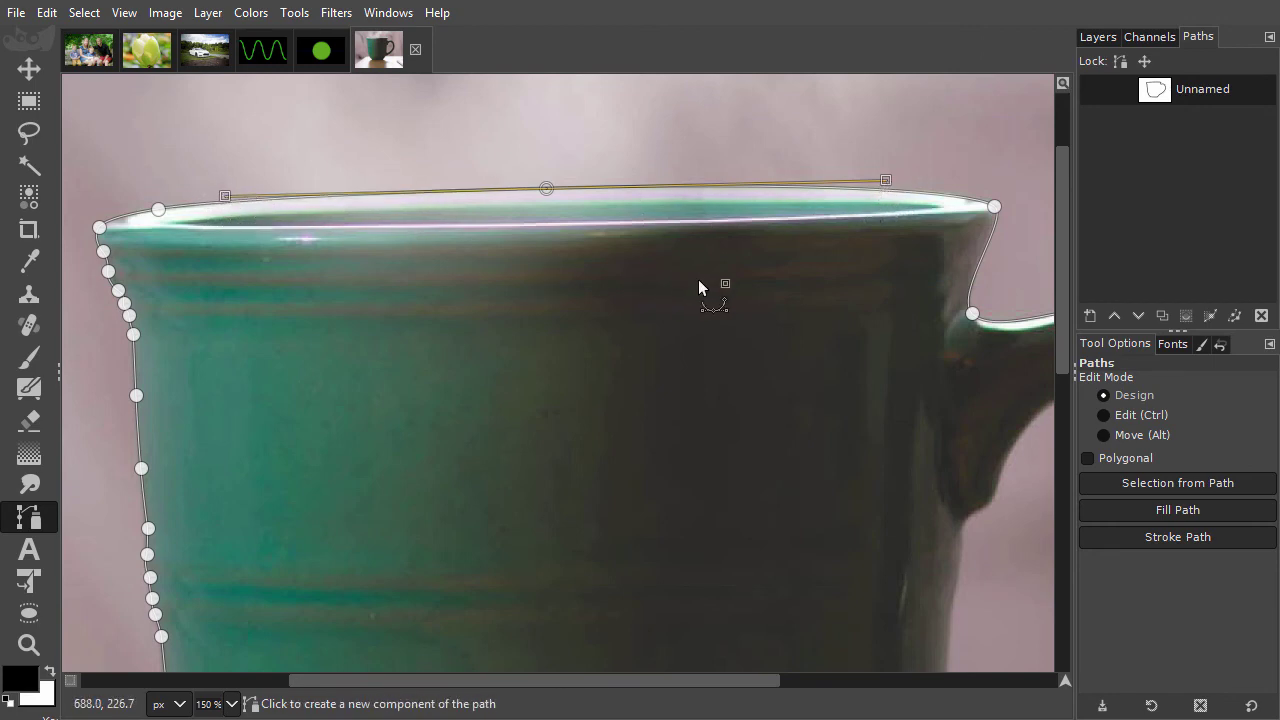
- Refine the curve at the rim's right corner anchor and check the closed outline around the whole mug
{"action": "left_click", "coordinate": [994, 206]}
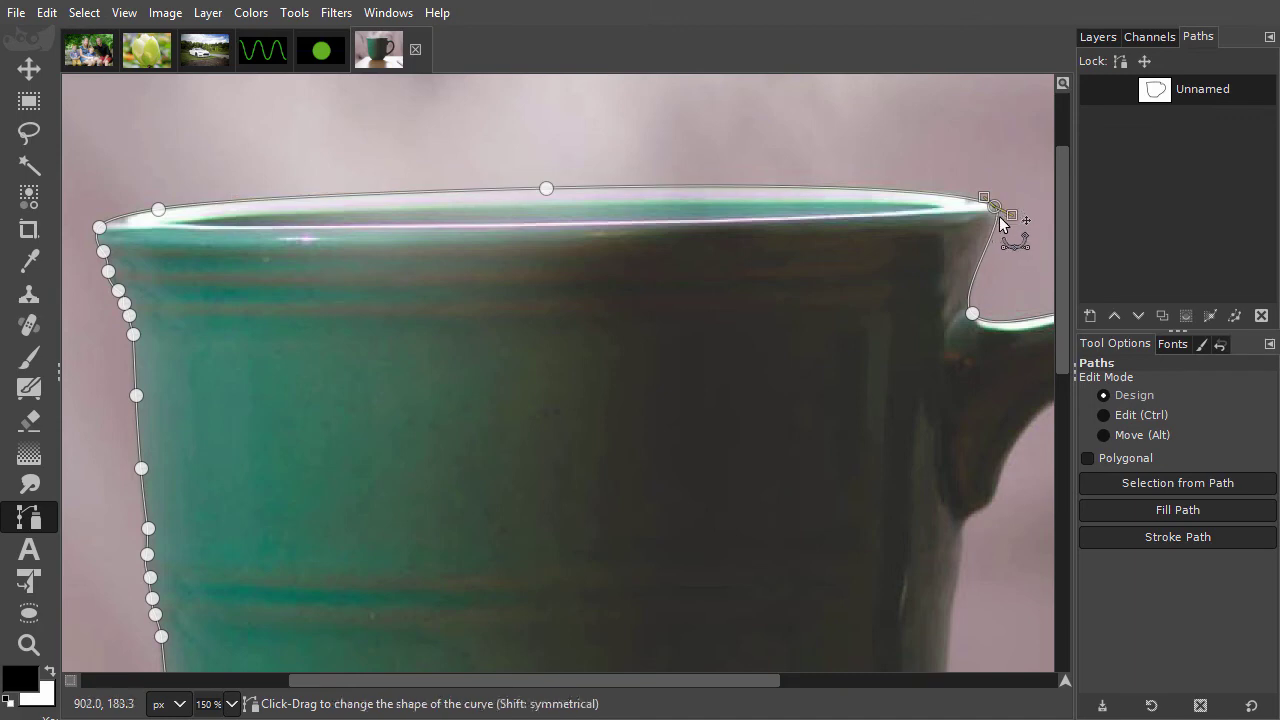
{"action": "left_click_drag", "start_coordinate": [1015, 280], "coordinate": [732, 157]}
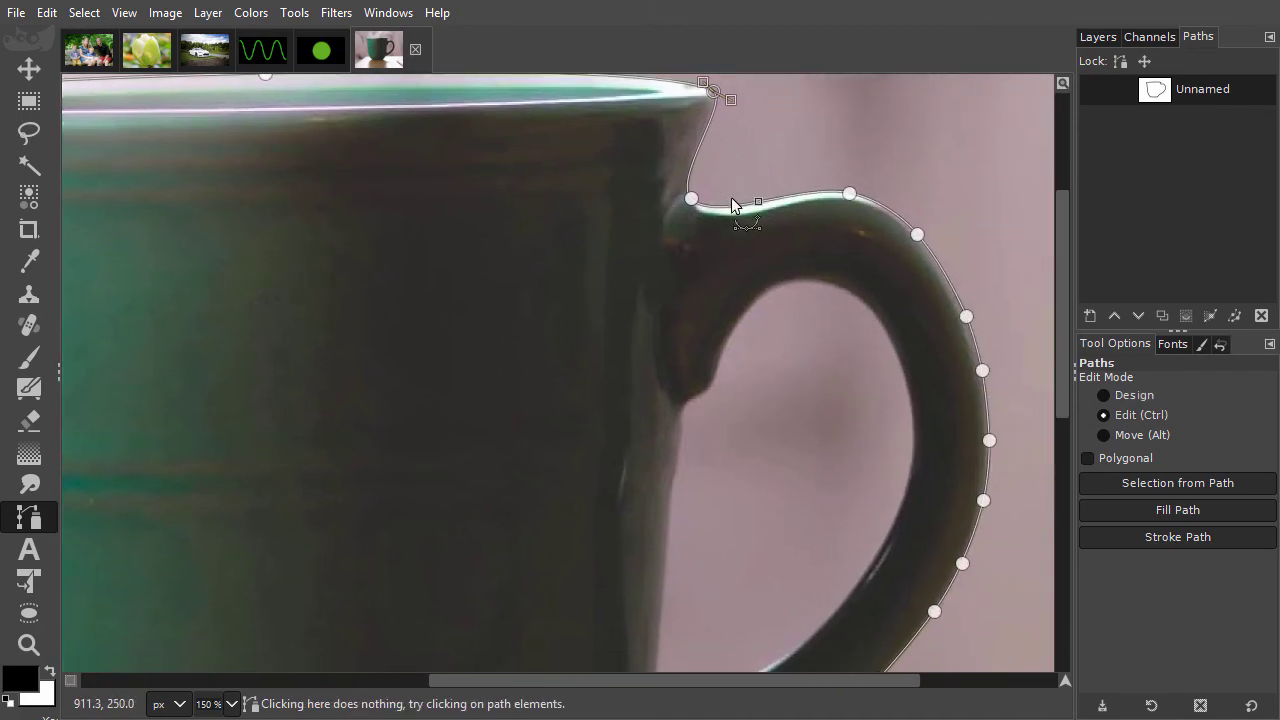
{"action": "scroll", "coordinate": [731, 198], "scroll_direction": "down", "scroll_amount": 1}
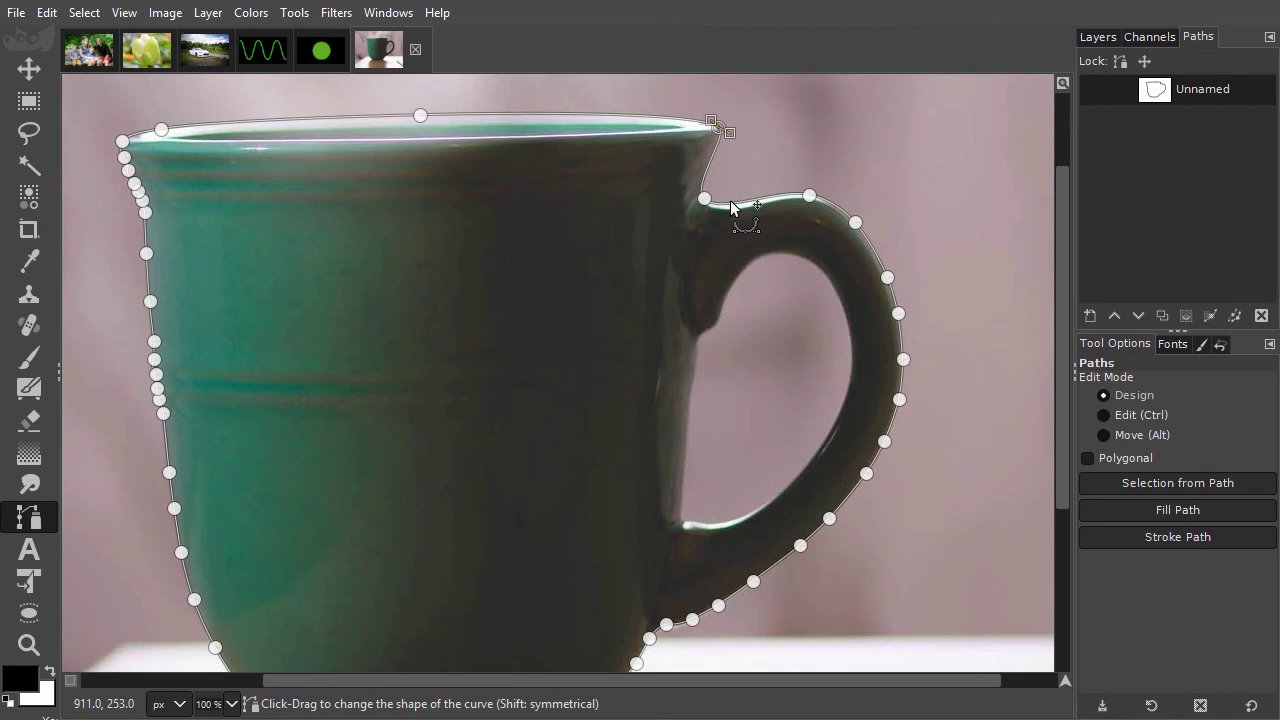
{"action": "scroll", "coordinate": [731, 206], "scroll_direction": "down", "scroll_amount": 1}
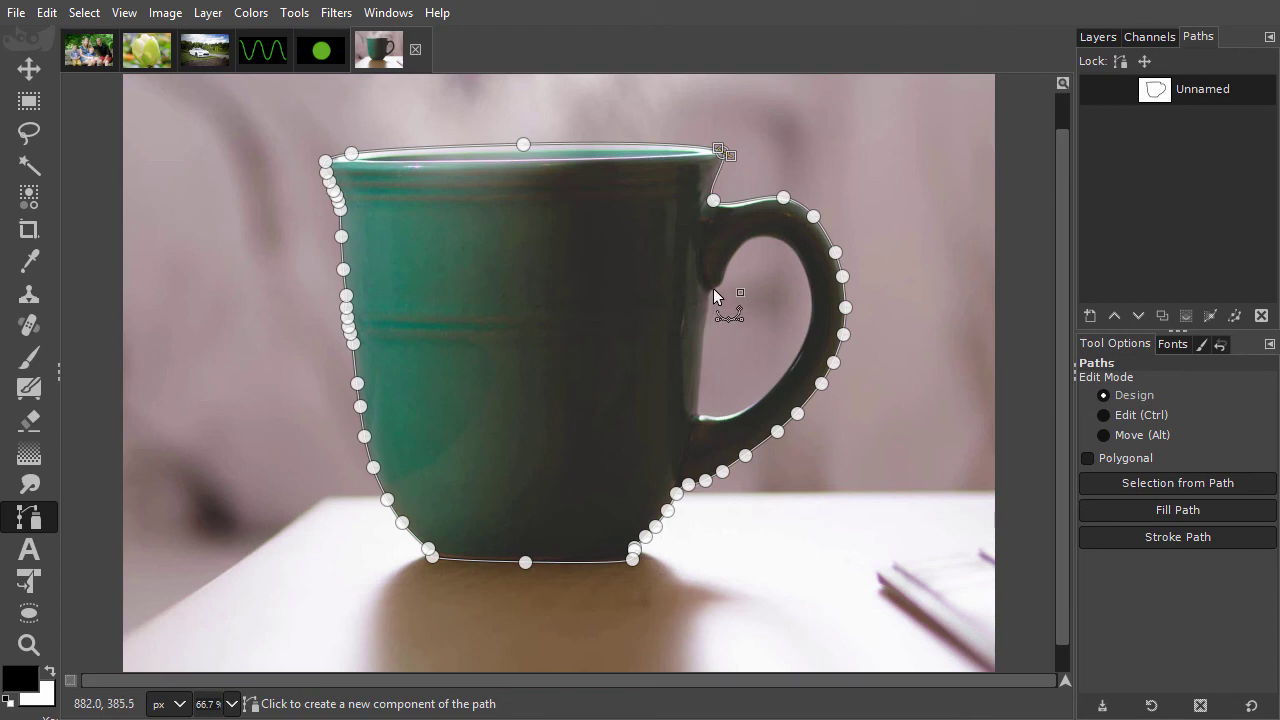
- Start a new path component at the top of the handle opening and curve it down the inner right edge using an inserted middle anchor
{"action": "scroll", "coordinate": [774, 237], "scroll_direction": "up", "scroll_amount": 1, "text": "ctrl"}
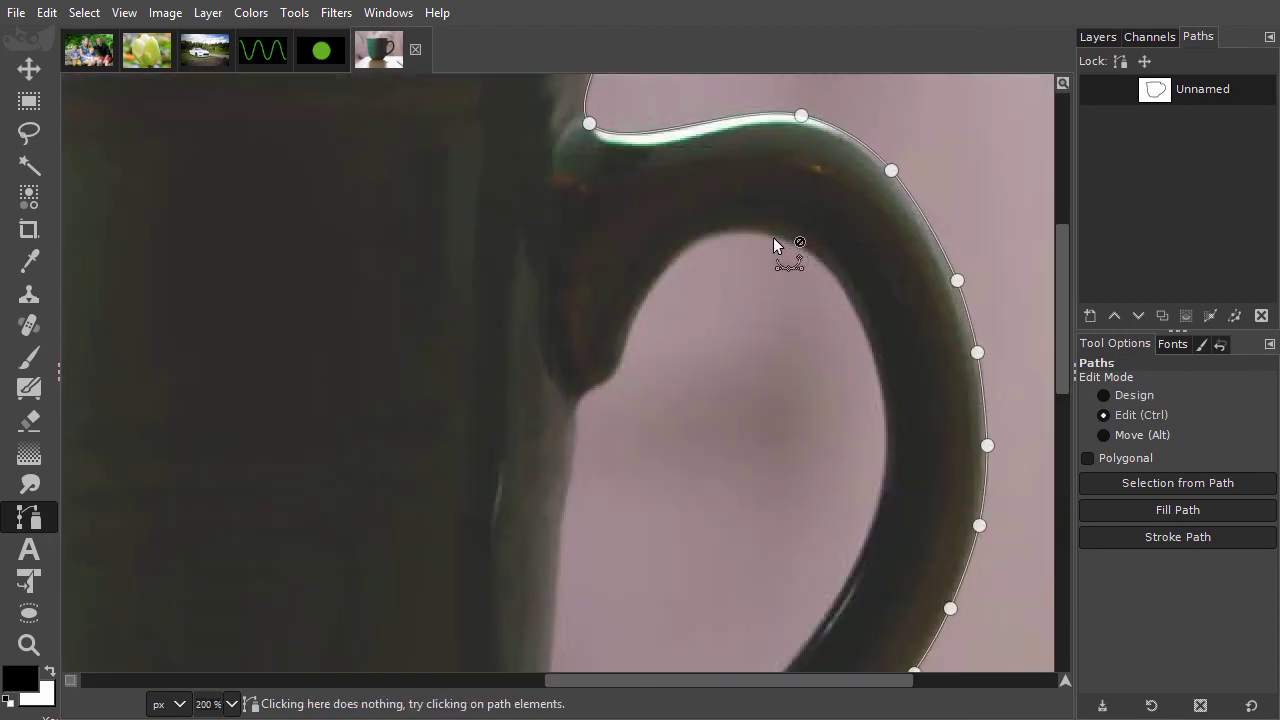
{"action": "scroll", "coordinate": [773, 237], "scroll_direction": "up", "scroll_amount": 3}
{"action": "left_click_drag", "start_coordinate": [643, 164], "coordinate": [604, 148]}
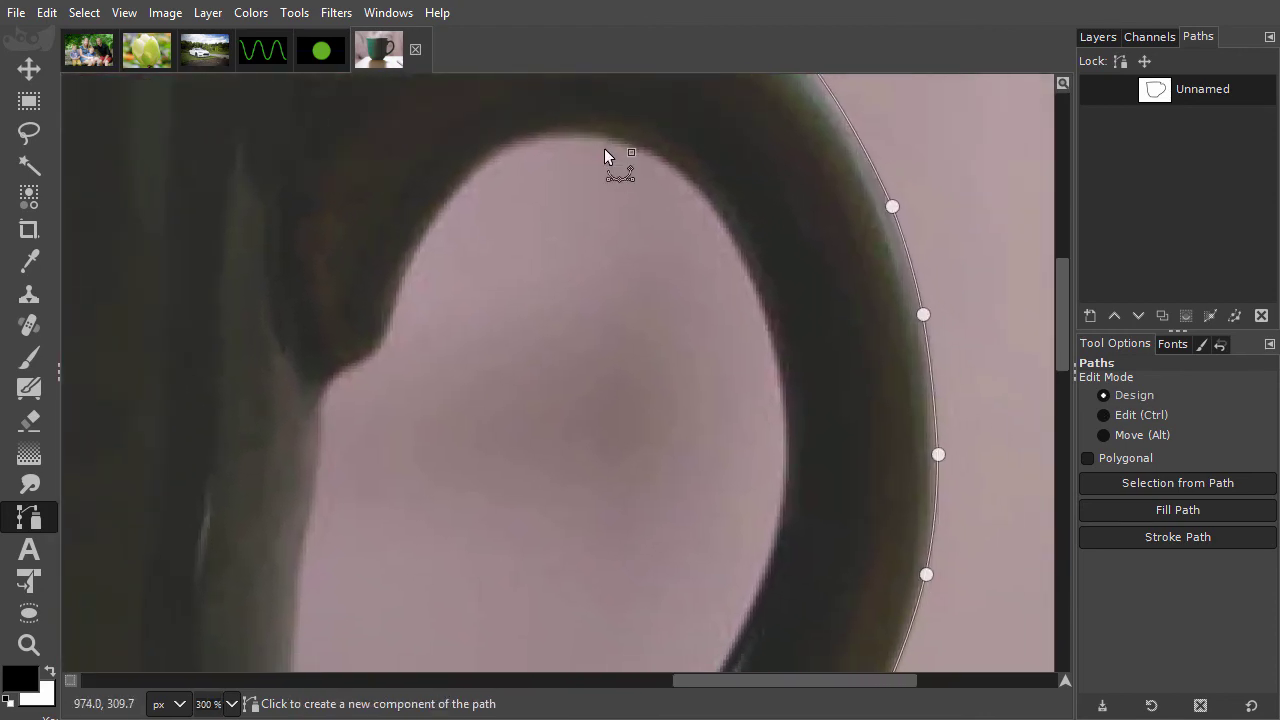
{"action": "left_click", "coordinate": [584, 135]}
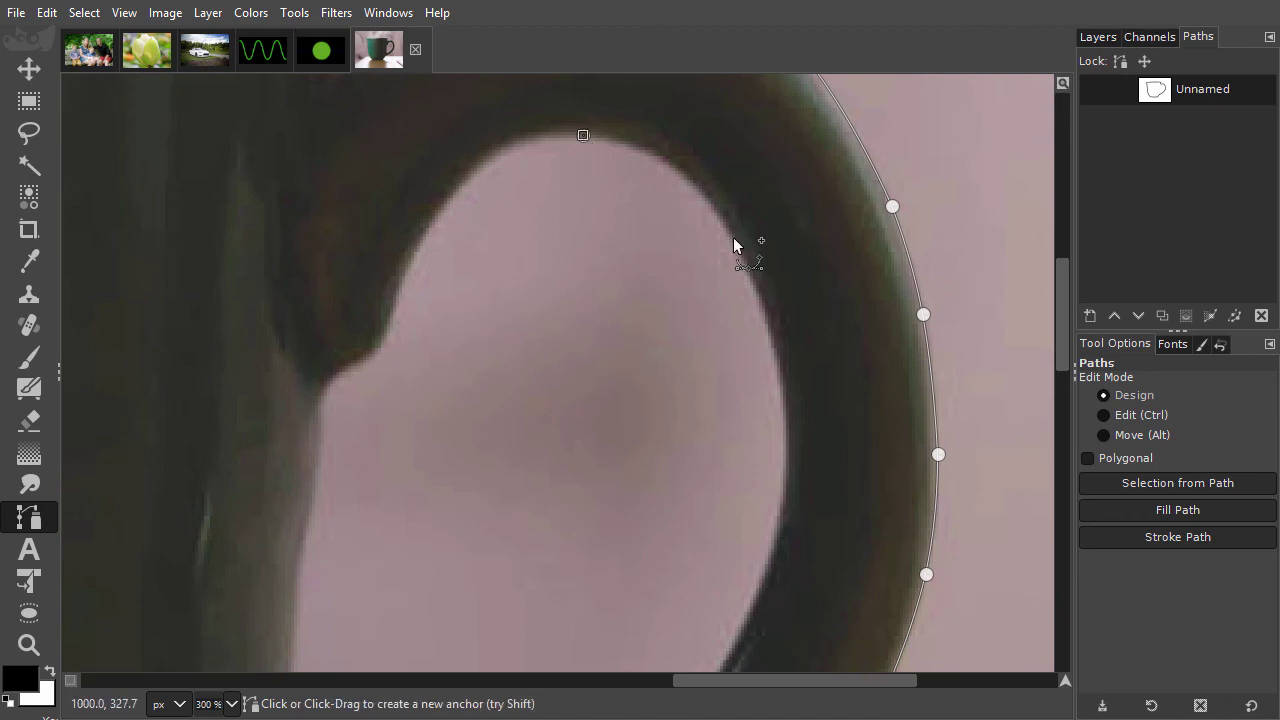
{"action": "left_click", "coordinate": [789, 465]}
{"action": "left_click_drag", "start_coordinate": [684, 300], "coordinate": [726, 225]}
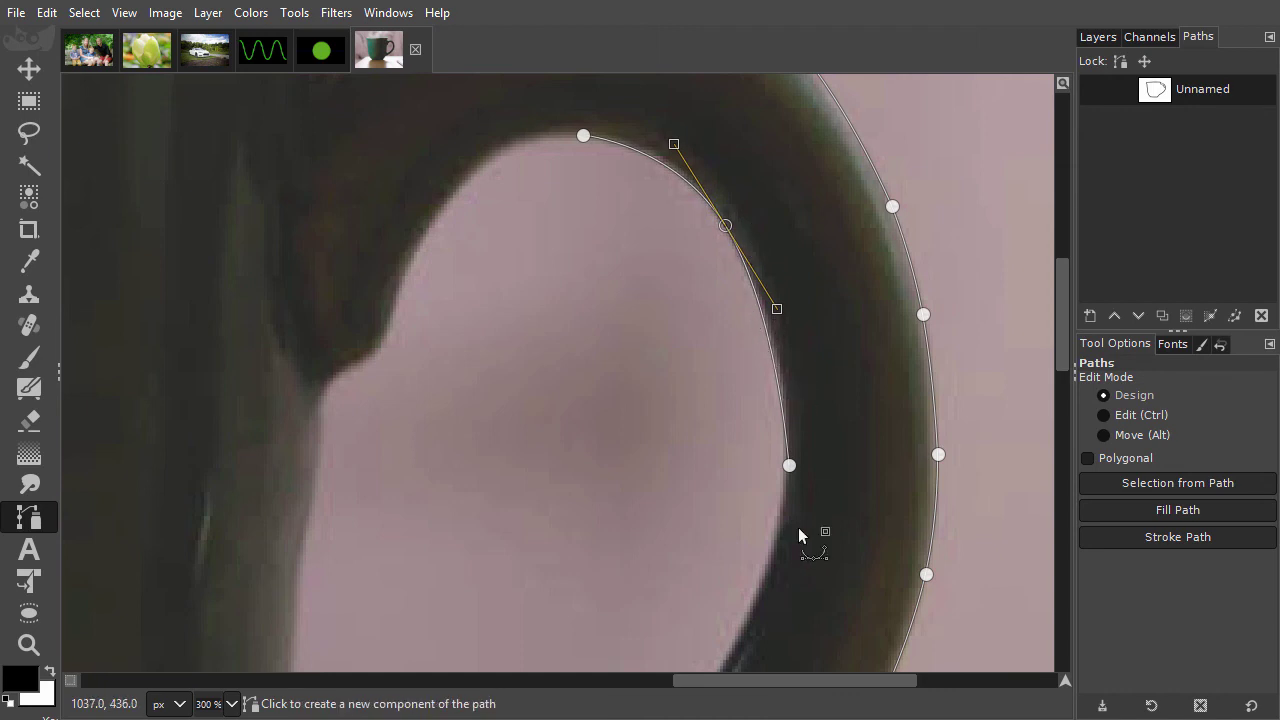
- Continue the inner path along the opening's lower right edge and fit an inserted middle anchor to the curve
{"action": "left_click_drag", "start_coordinate": [798, 527], "coordinate": [821, 132]}
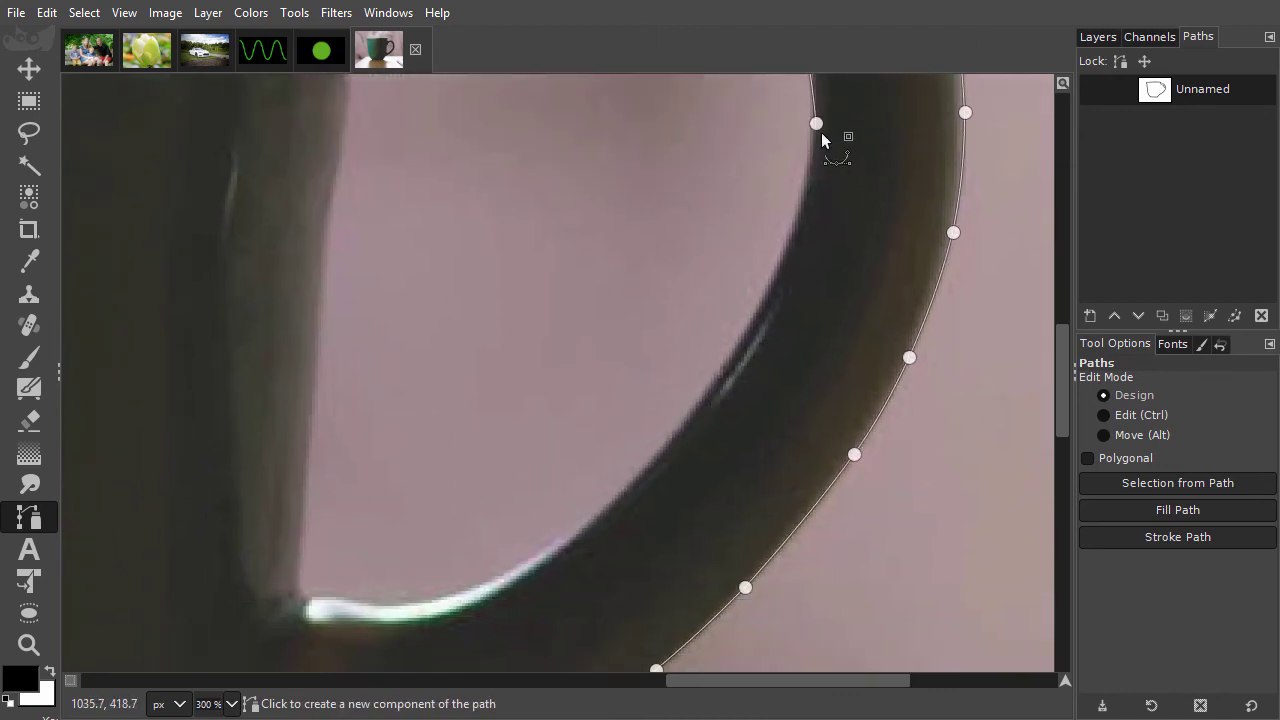
{"action": "left_click", "coordinate": [642, 472]}
{"action": "left_click", "coordinate": [738, 270]}
{"action": "left_click_drag", "start_coordinate": [739, 270], "coordinate": [763, 294]}
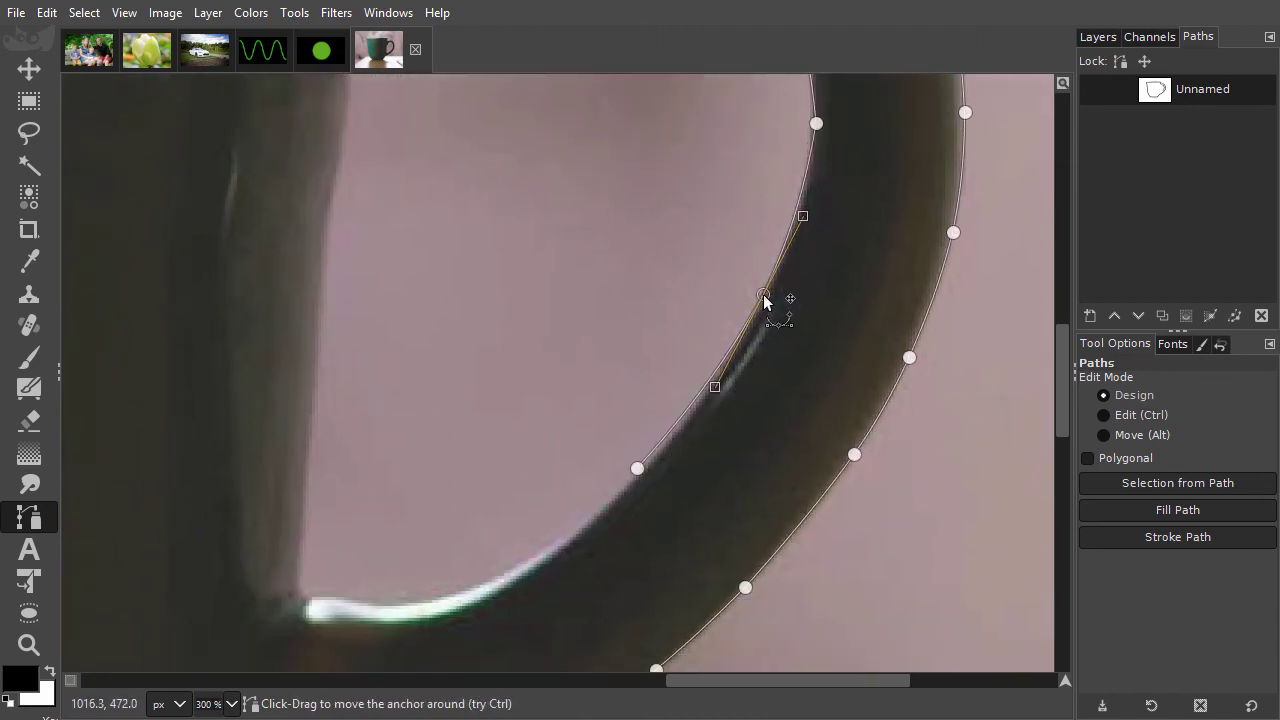
- Extend the inner path to the bright highlight at the bottom of the handle opening, curving the segment with an inserted middle anchor
{"action": "left_click_drag", "start_coordinate": [692, 437], "coordinate": [851, 291]}
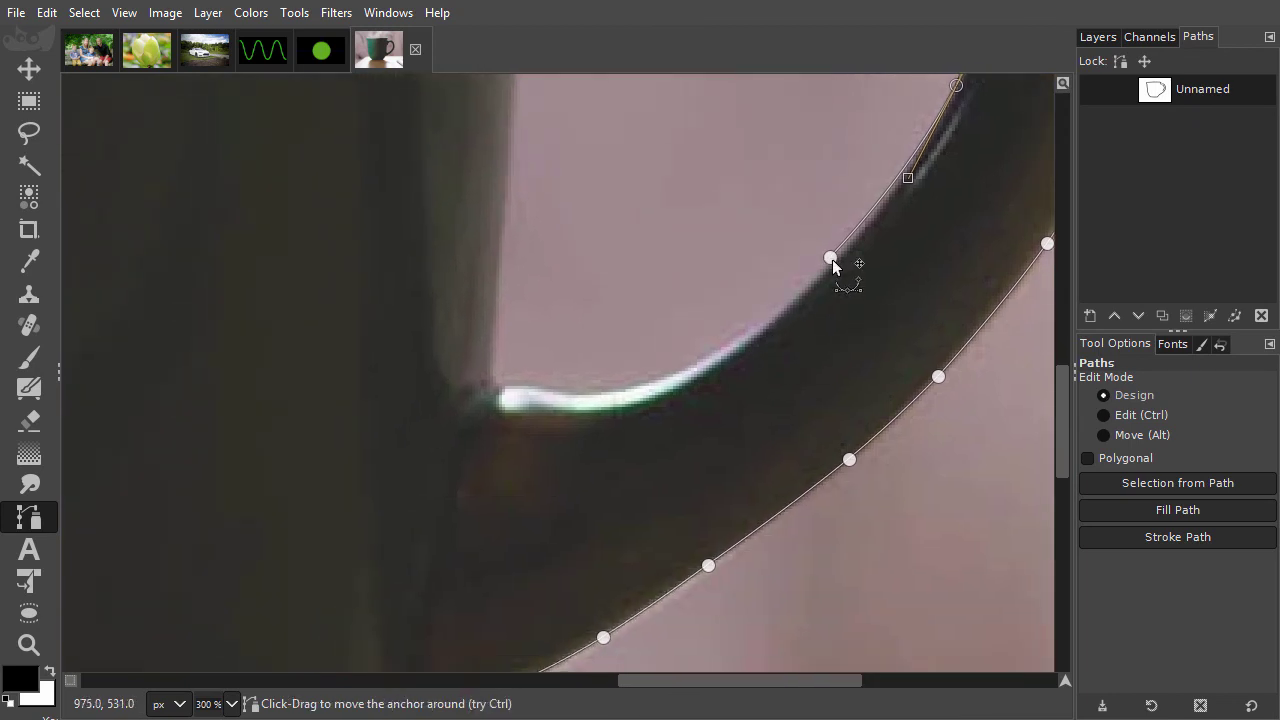
{"action": "left_click", "coordinate": [831, 258]}
{"action": "left_click", "coordinate": [579, 395]}
{"action": "left_click", "coordinate": [674, 354]}
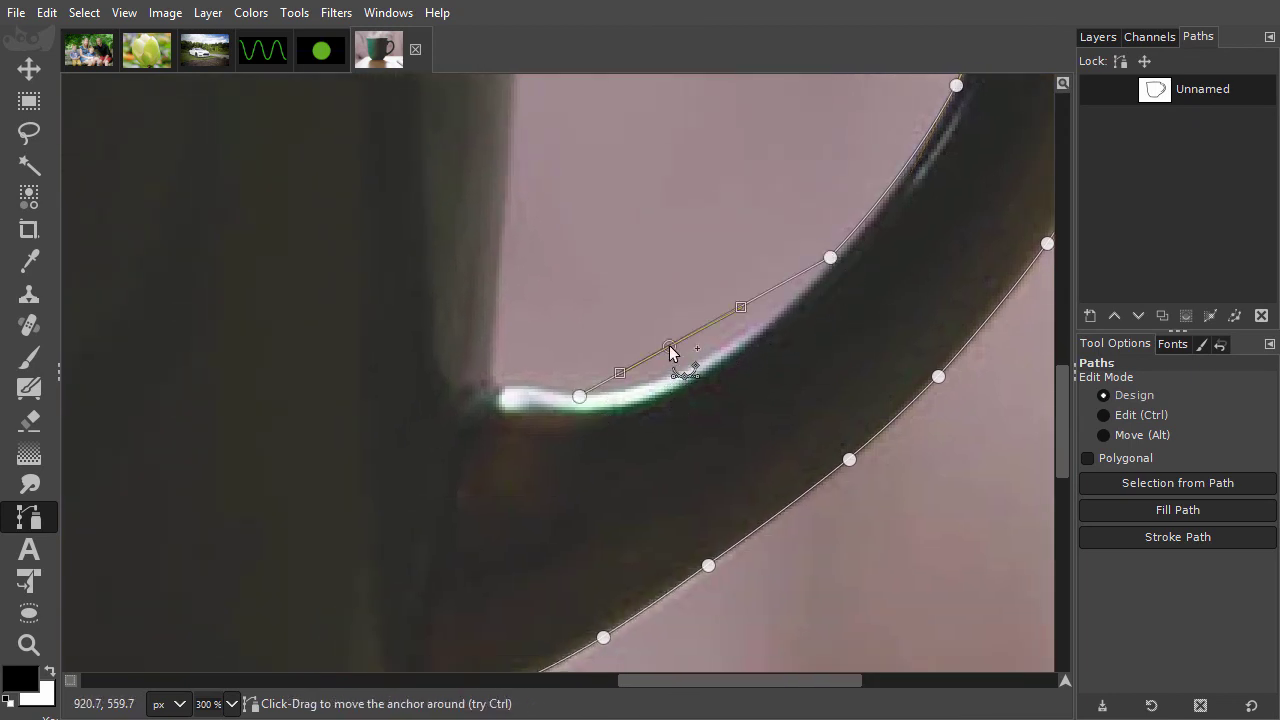
{"action": "mouse_move", "coordinate": [674, 354]}
{"action": "left_mouse_down"}
{"action": "mouse_move", "coordinate": [694, 377]}
{"action": "mouse_move", "coordinate": [683, 372]}
{"action": "left_mouse_up"}
- Continue from the reselected end anchor around the opening's lower left corner and start up the mug's wall
{"action": "left_click", "coordinate": [580, 396]}
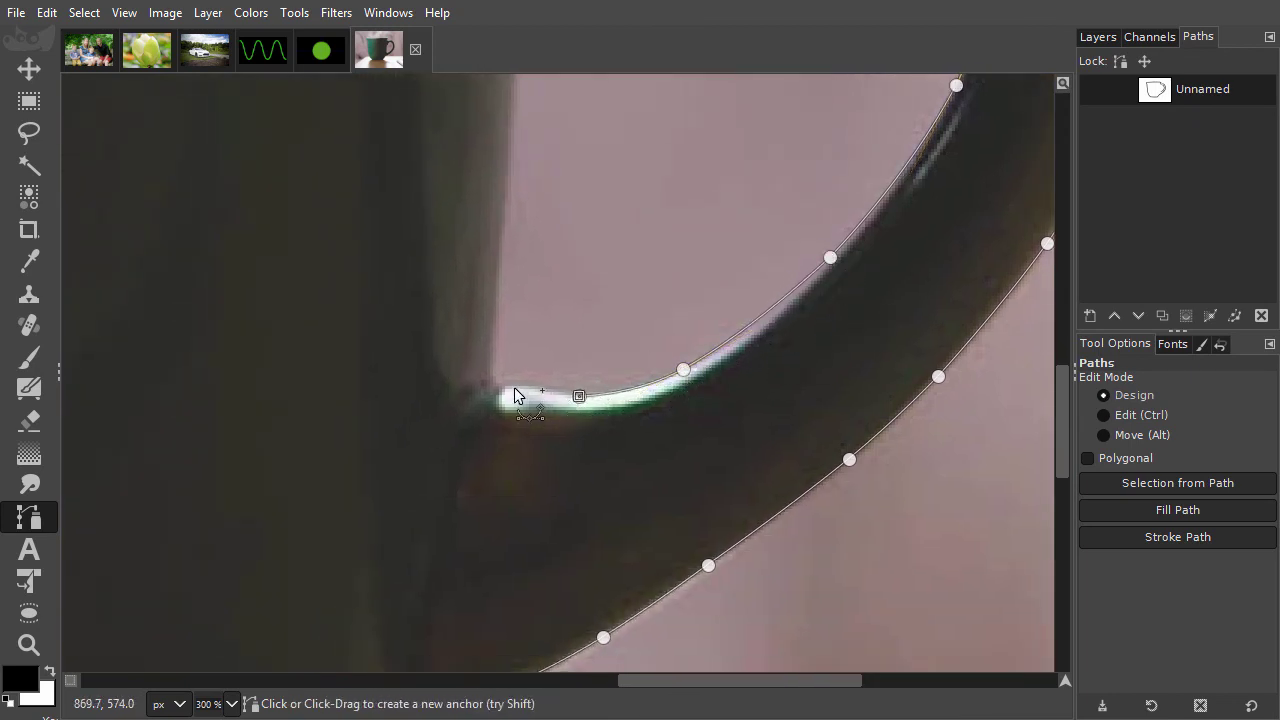
{"action": "left_click_drag", "start_coordinate": [492, 393], "coordinate": [491, 347]}
{"action": "left_click_drag", "start_coordinate": [540, 189], "coordinate": [500, 490]}
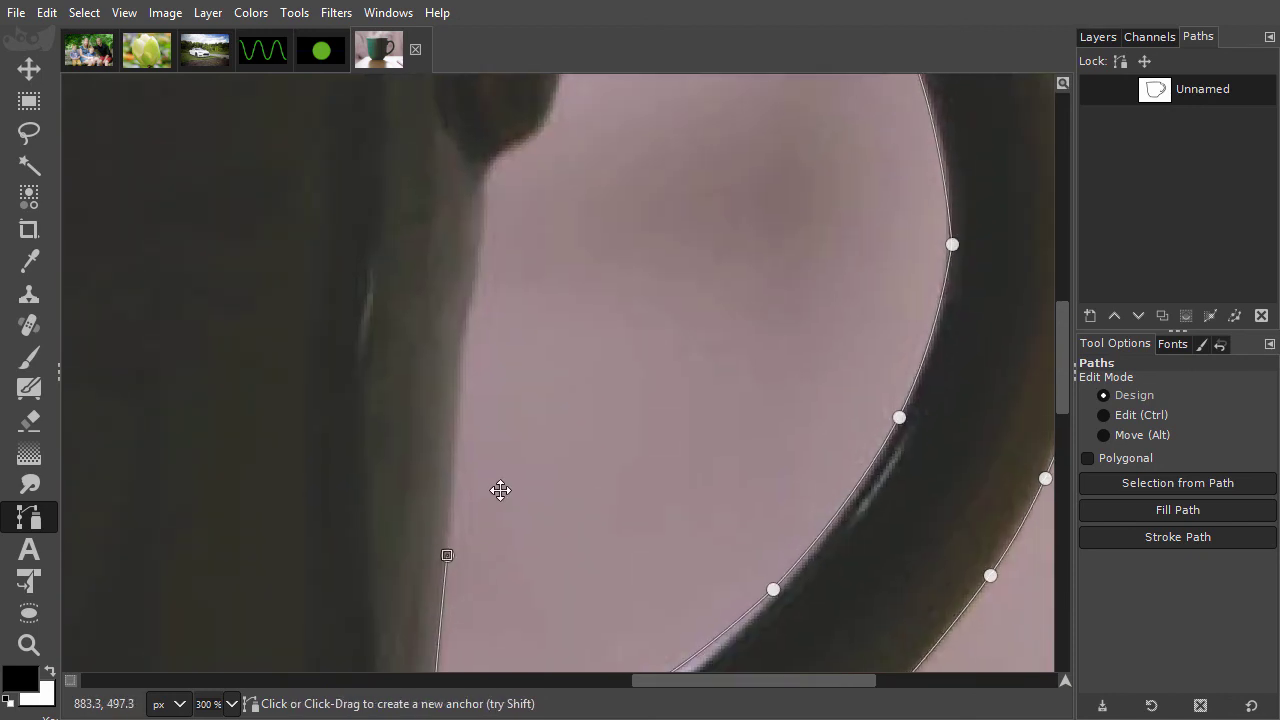
- Extend the inner path up the mug's wall to the handle's upper joint, curving it with anchors along the edge
{"action": "left_click", "coordinate": [459, 345]}
{"action": "left_click_drag", "start_coordinate": [470, 305], "coordinate": [476, 296]}
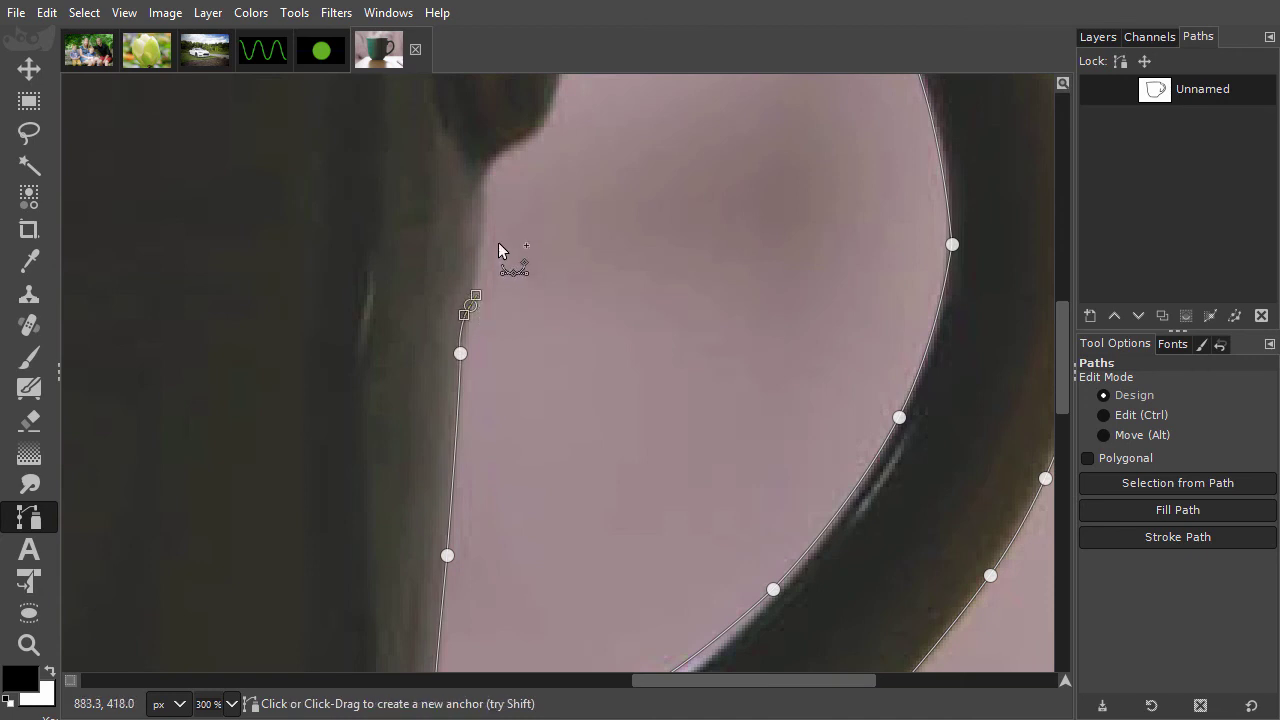
{"action": "left_click_drag", "start_coordinate": [485, 196], "coordinate": [343, 349]}
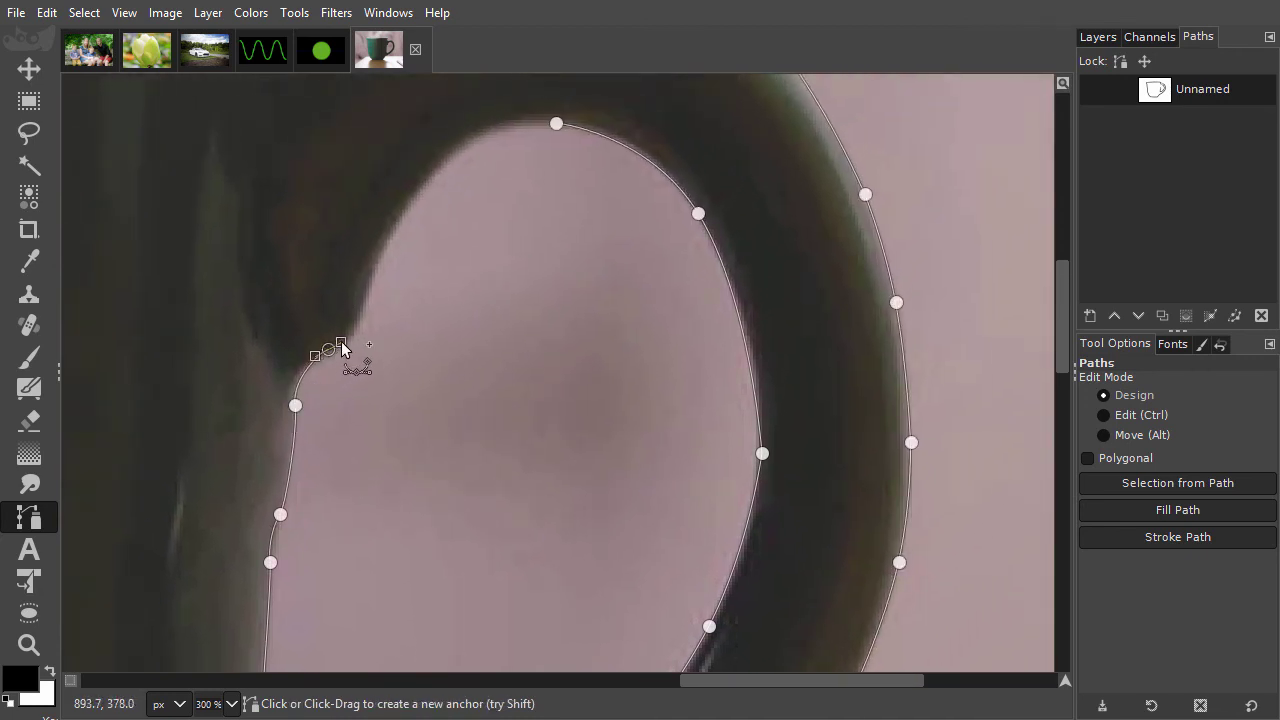
- Curve the inner path up the opening's upper left edge and over the top to meet its starting anchor
{"action": "left_click_drag", "start_coordinate": [369, 281], "coordinate": [380, 245]}
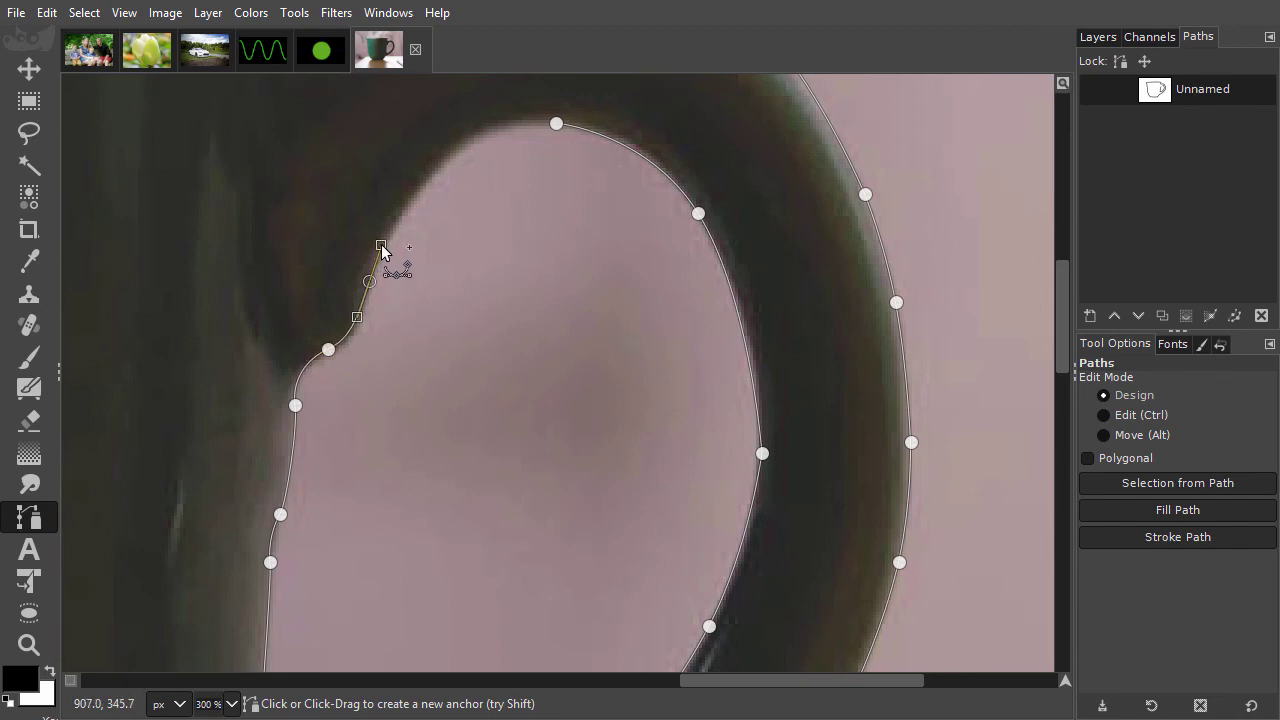
{"action": "left_click", "coordinate": [434, 166]}
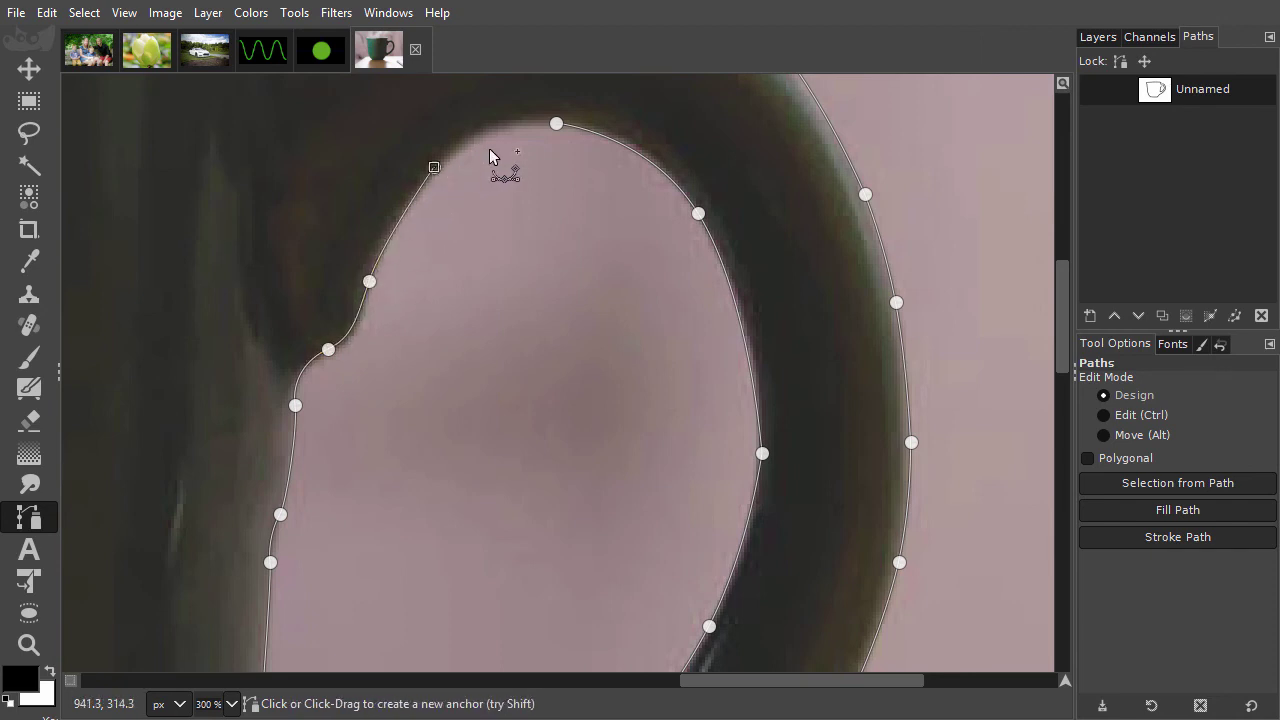
{"action": "left_click_drag", "start_coordinate": [540, 119], "coordinate": [590, 123]}
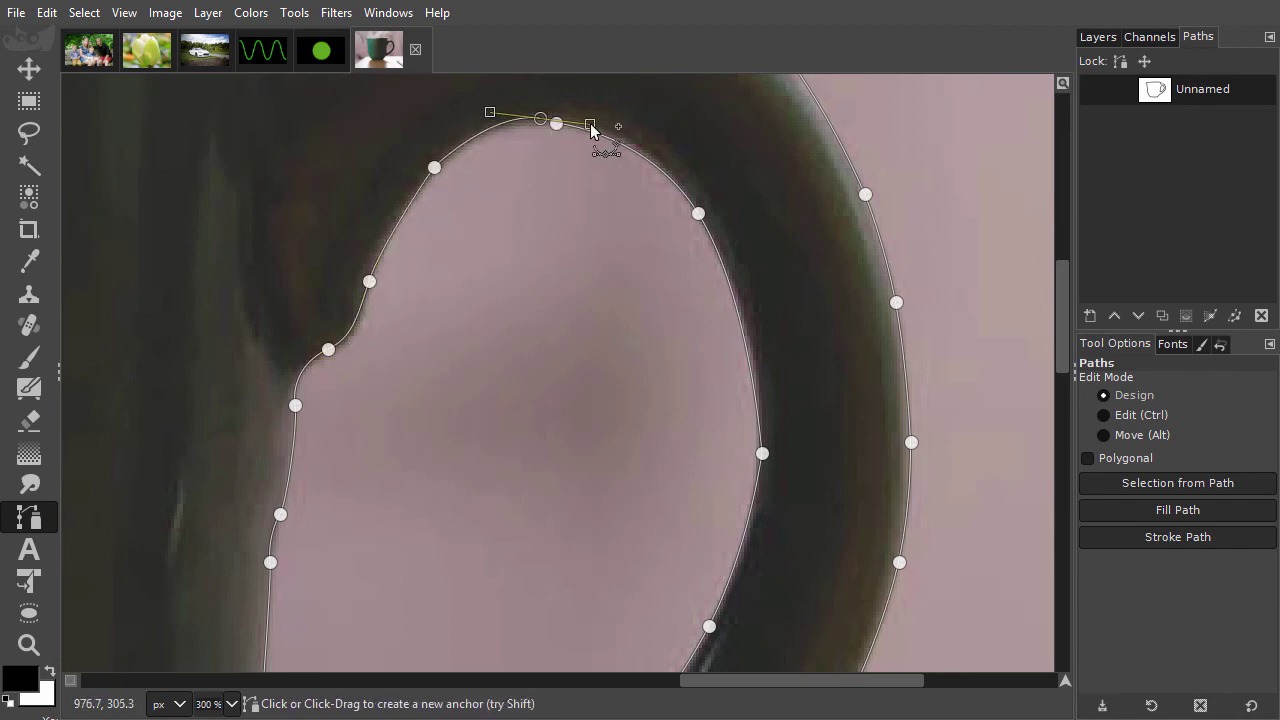
{"action": "left_click", "coordinate": [557, 123]}
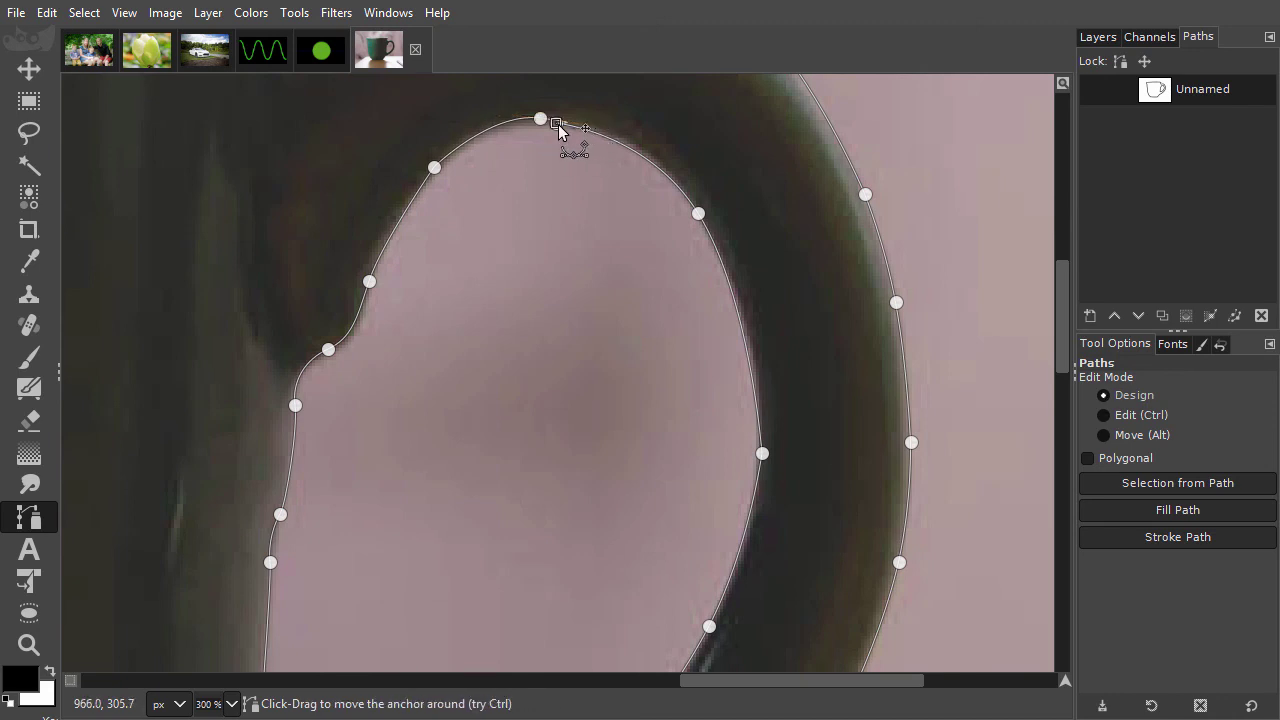
- Create a selection from the mug path and copy the selected mug area to a new layer
{"action": "scroll", "coordinate": [558, 124], "scroll_direction": "down", "scroll_amount": 3, "text": "ctrl"}
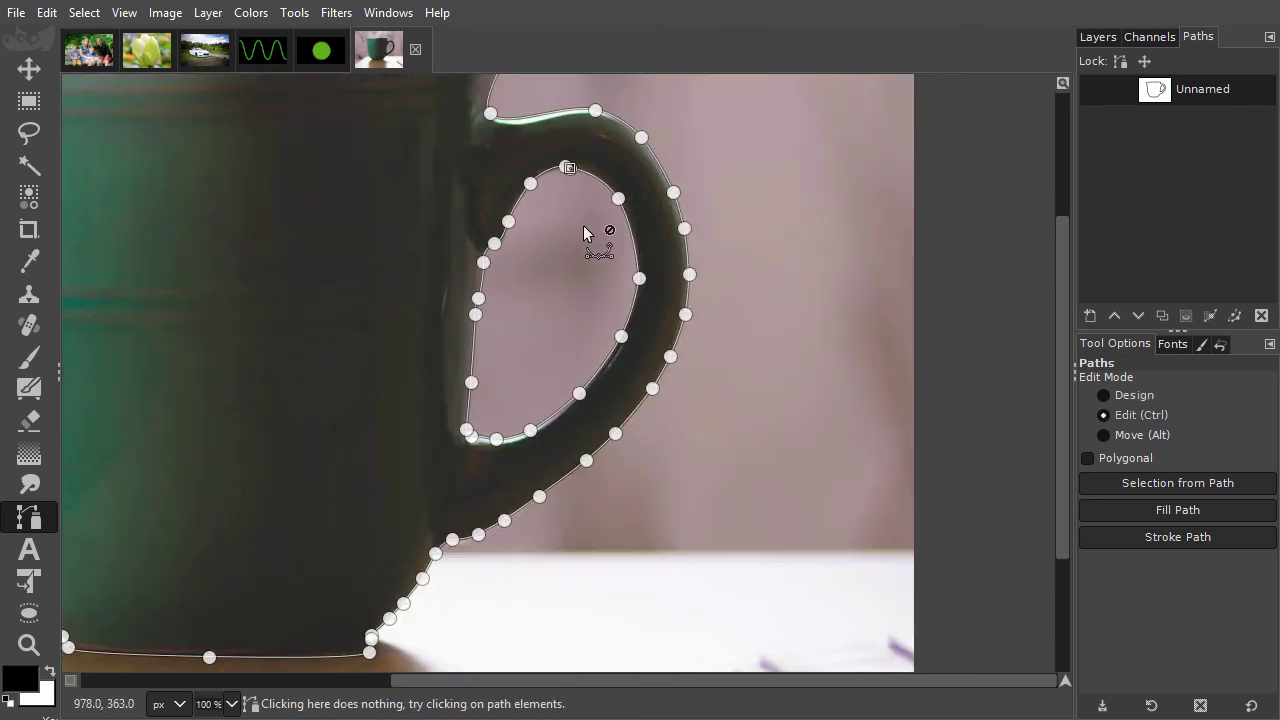
{"action": "scroll", "coordinate": [583, 225], "scroll_direction": "down", "scroll_amount": 1, "text": "ctrl"}
{"action": "left_click_drag", "start_coordinate": [568, 236], "coordinate": [749, 289]}
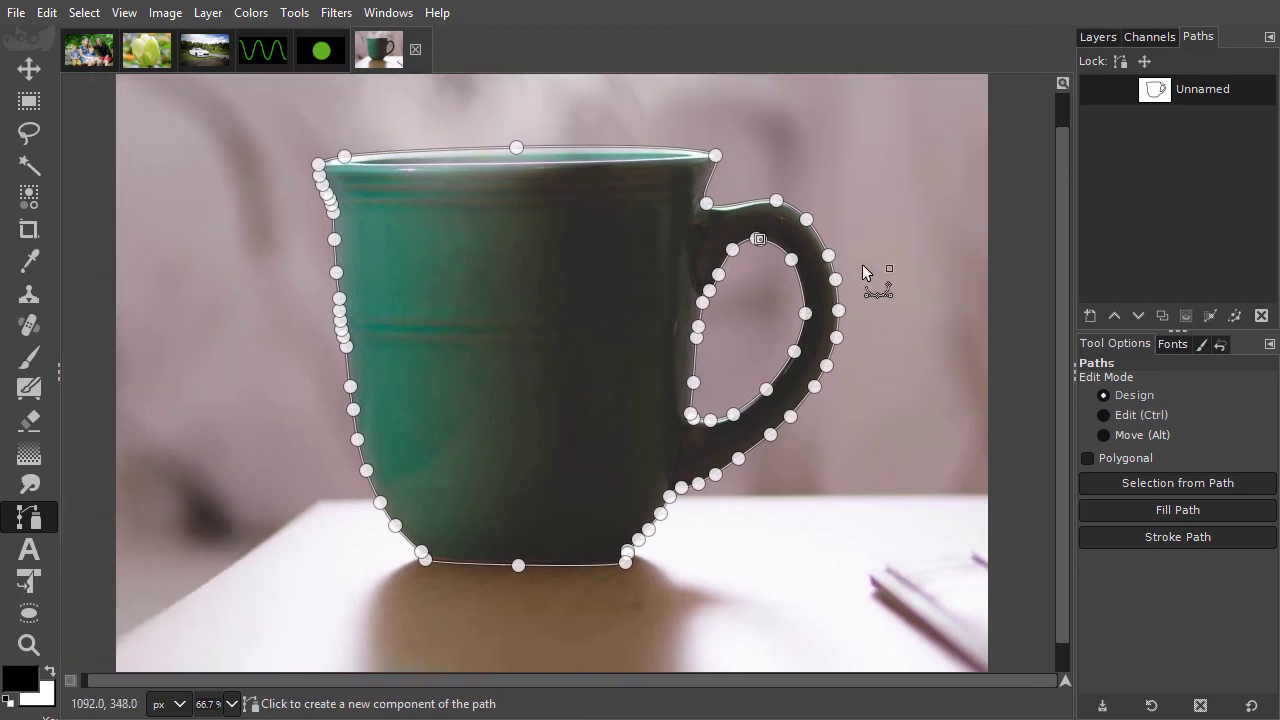
{"action": "left_click", "coordinate": [1155, 91], "text": "alt"}
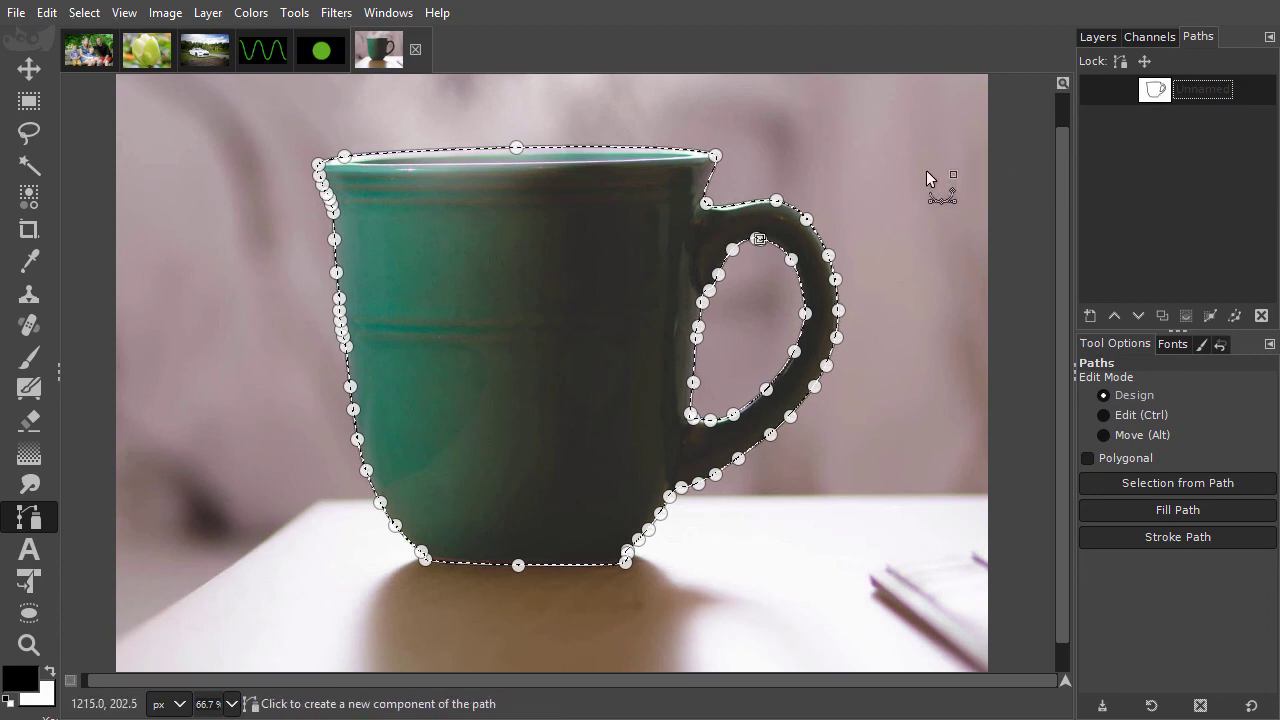
{"action": "key", "text": "m"}
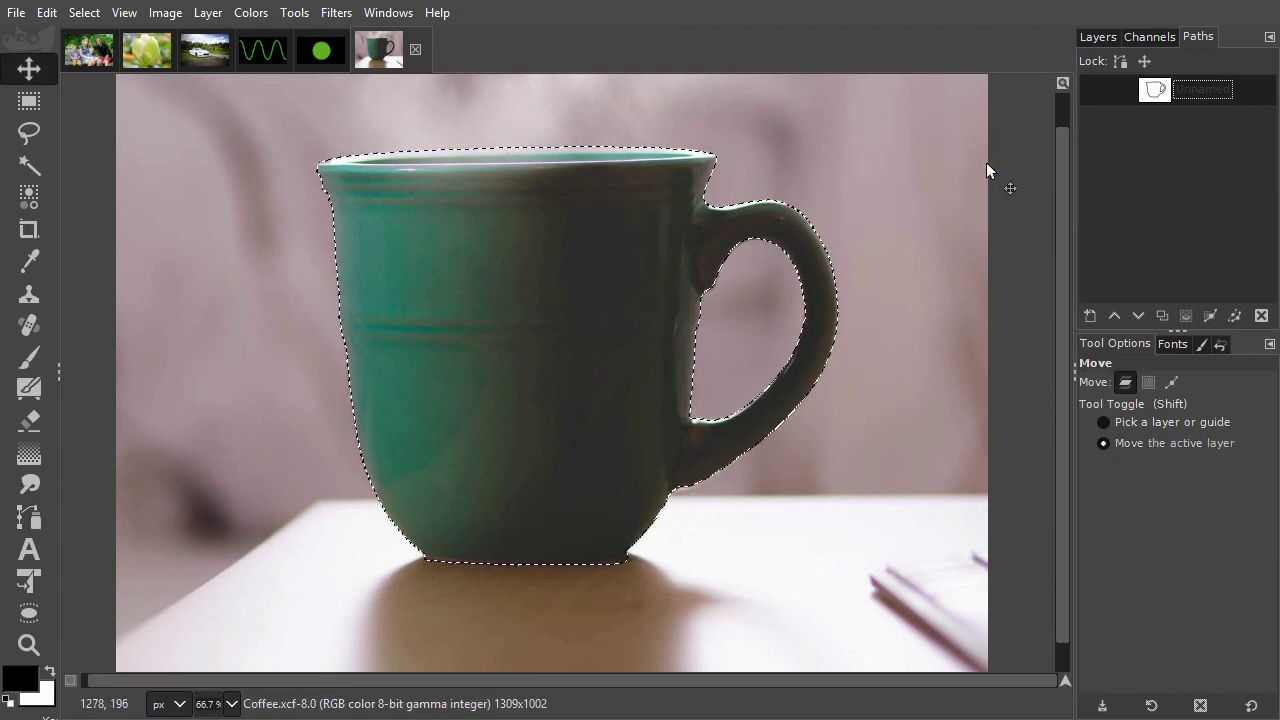
{"action": "left_click", "coordinate": [1097, 38]}
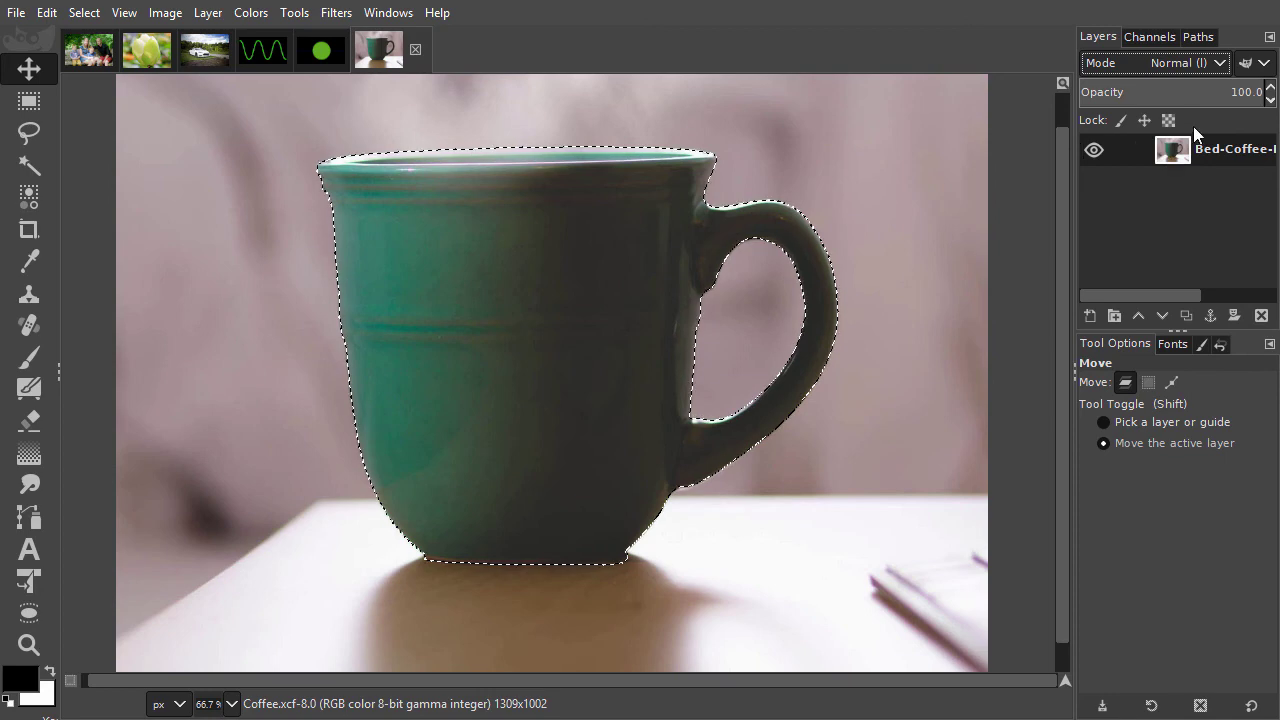
{"action": "key", "text": "ctrl+j"}
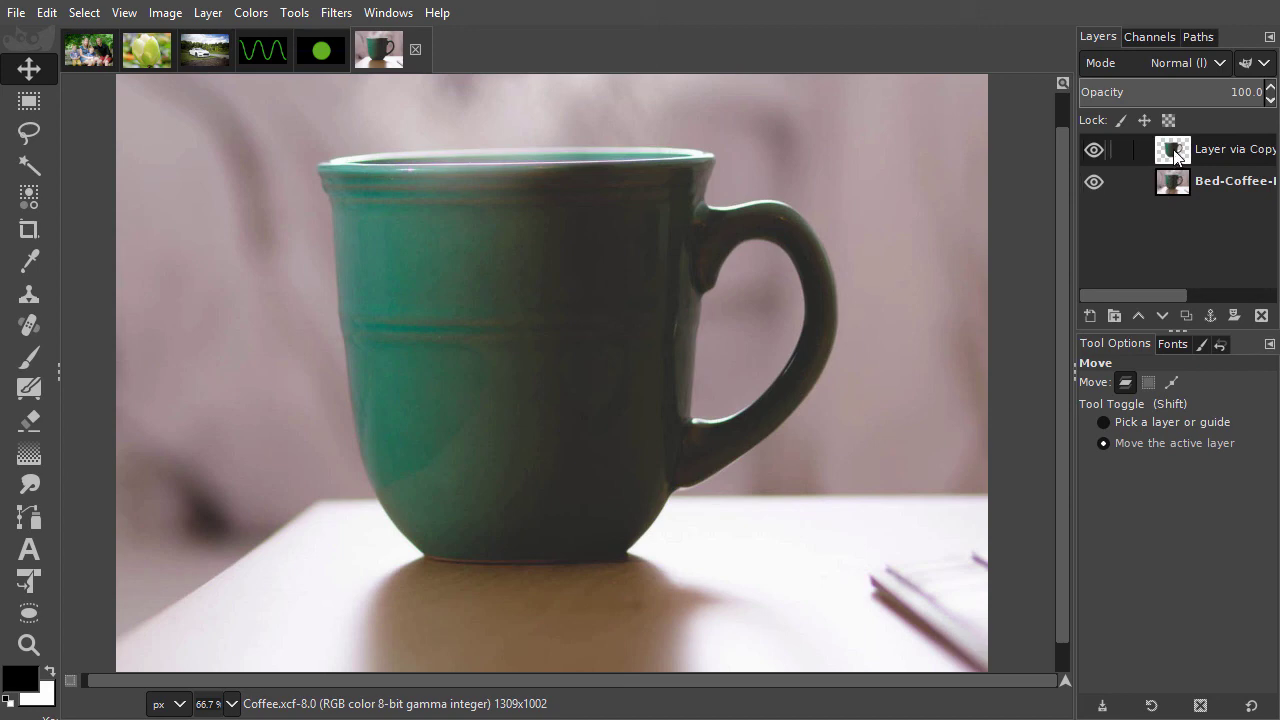
- Load the copied mug layer's opaque area as a selection, compare it with the saved path, and clear the selection
{"action": "left_click", "coordinate": [1176, 155], "text": "alt"}
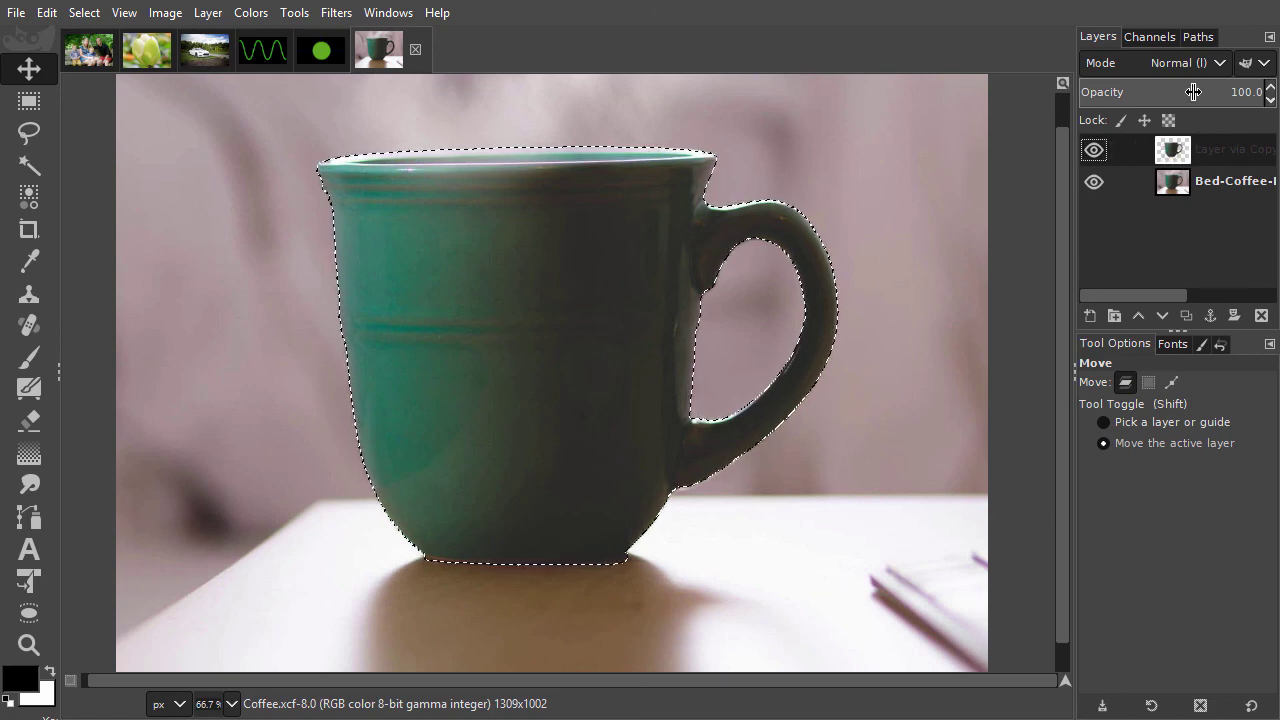
{"action": "left_click", "coordinate": [1199, 37]}
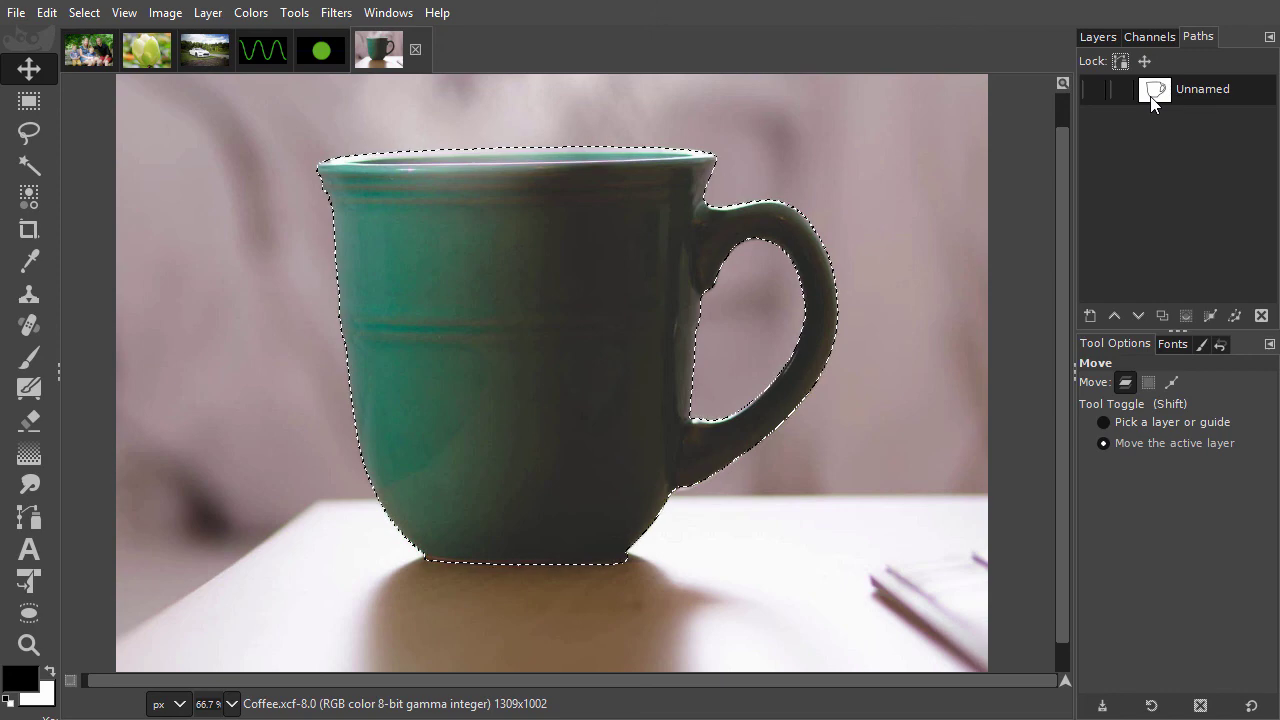
{"action": "left_click", "coordinate": [1096, 38]}
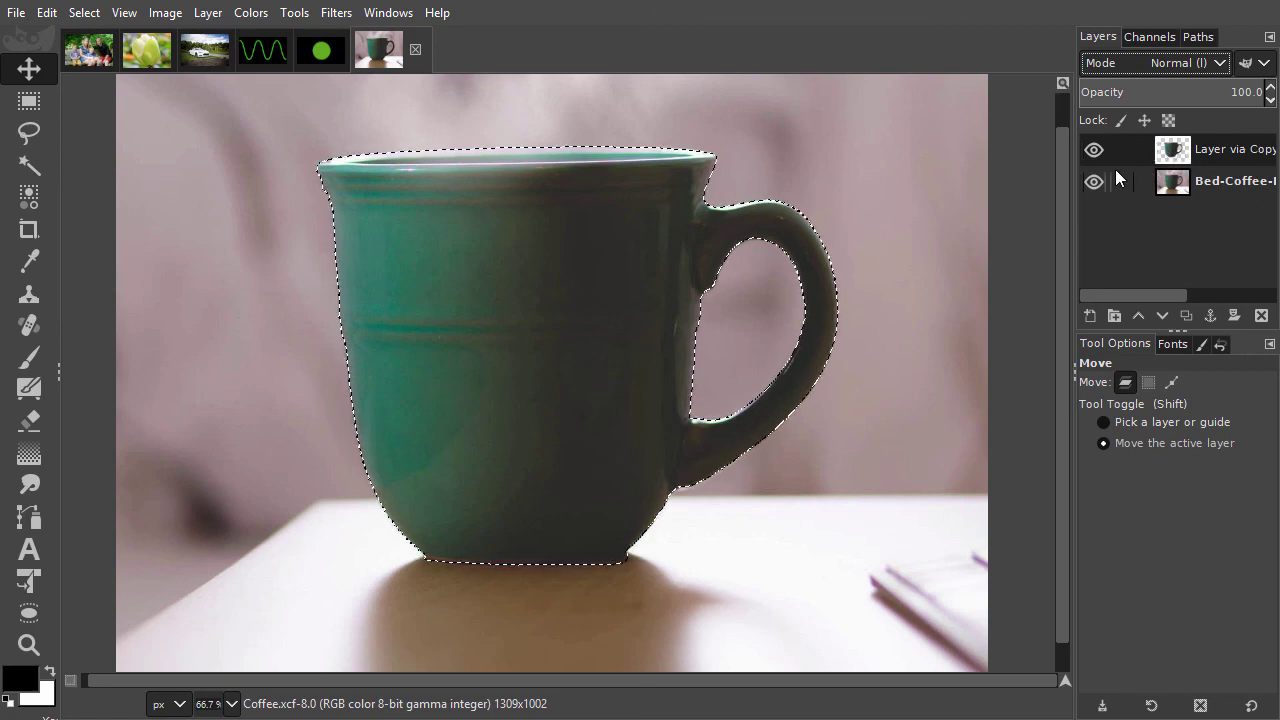
{"action": "key", "text": "shift+ctrl+a"}
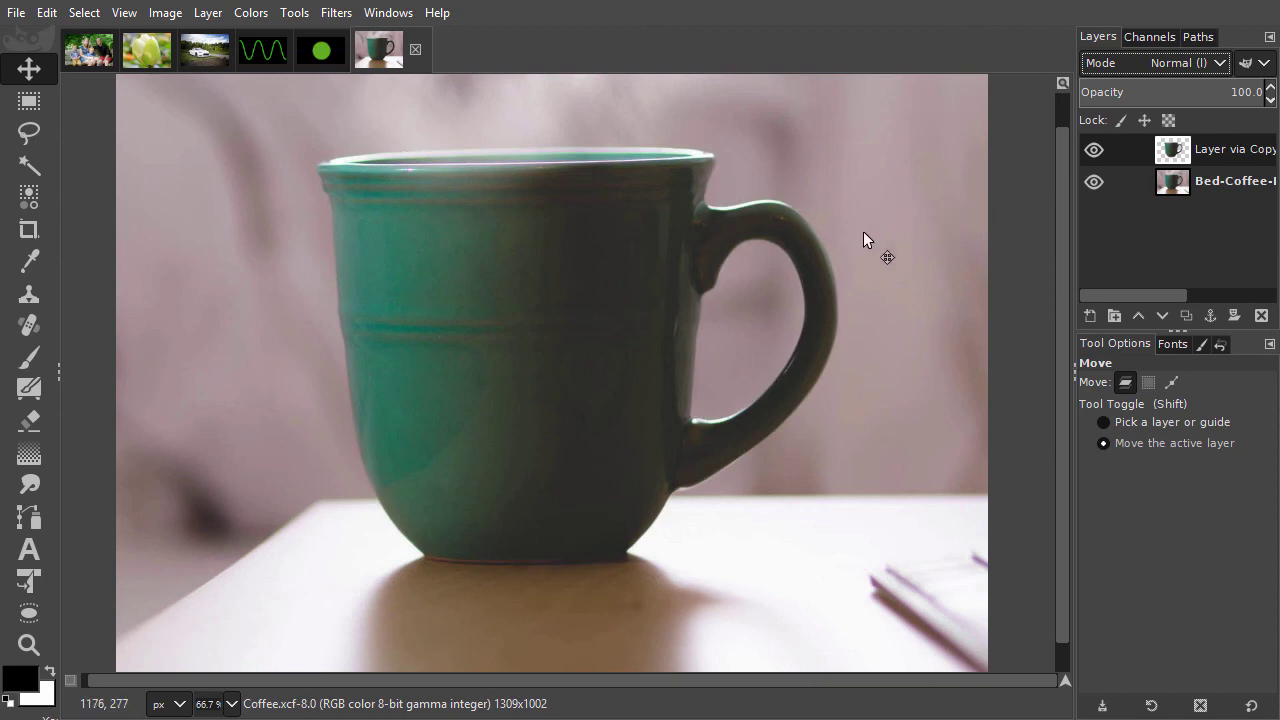
- Draw an elliptical selection about 387 × 349 px over the mug's lower right, add the mug layer's shape, and clear the selection
{"action": "left_click", "coordinate": [29, 615]}
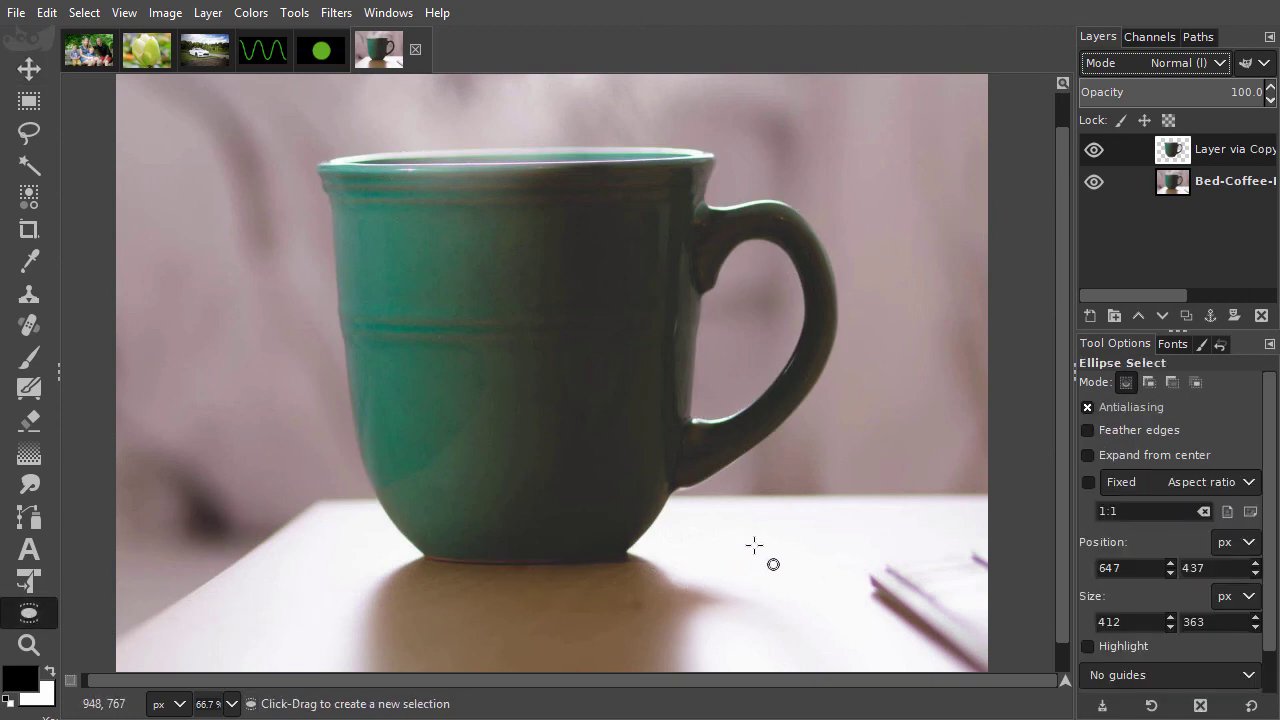
{"action": "left_click_drag", "start_coordinate": [805, 550], "coordinate": [546, 318]}
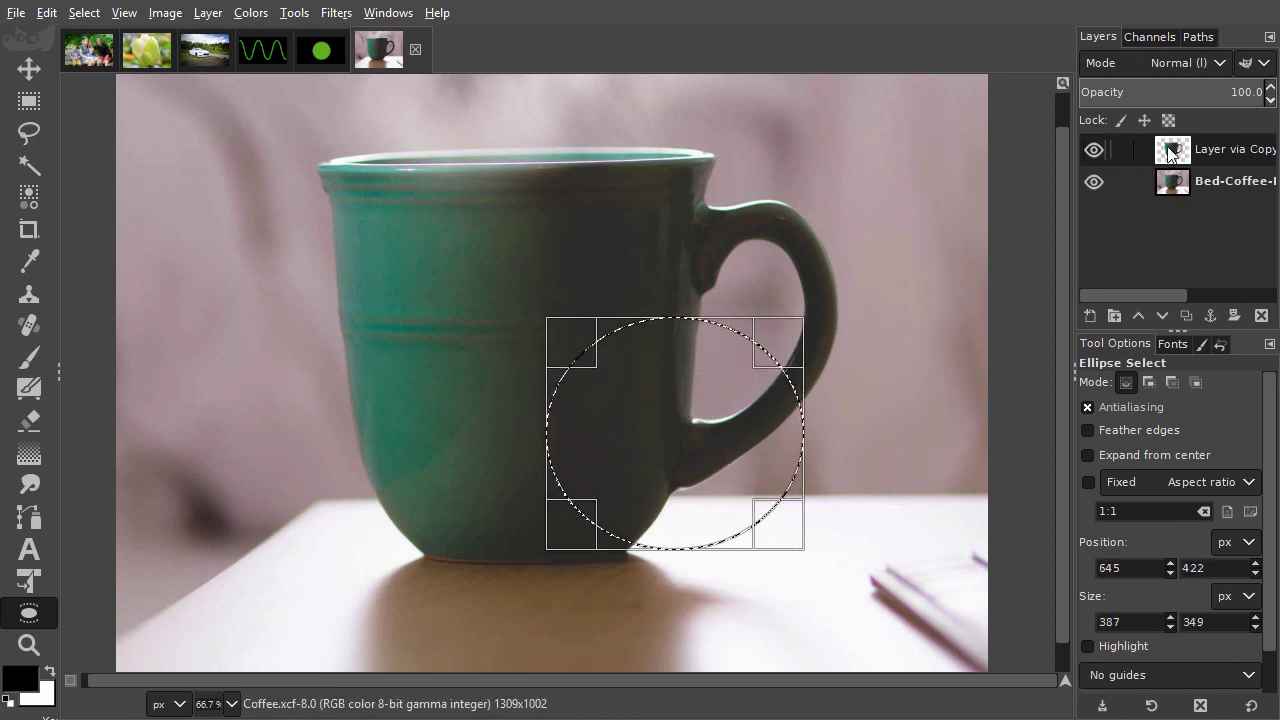
{"action": "left_click", "coordinate": [1170, 150], "text": "alt+shift"}
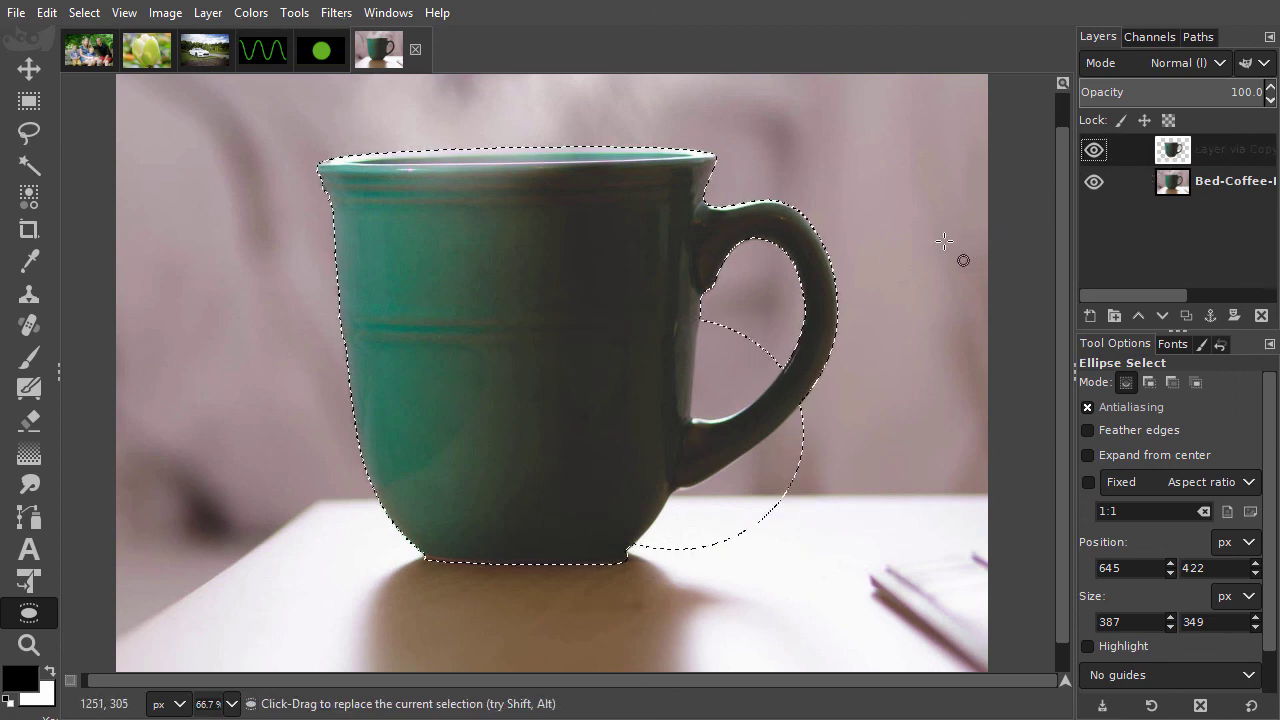
{"action": "key", "text": "ctrl+shift+a"}
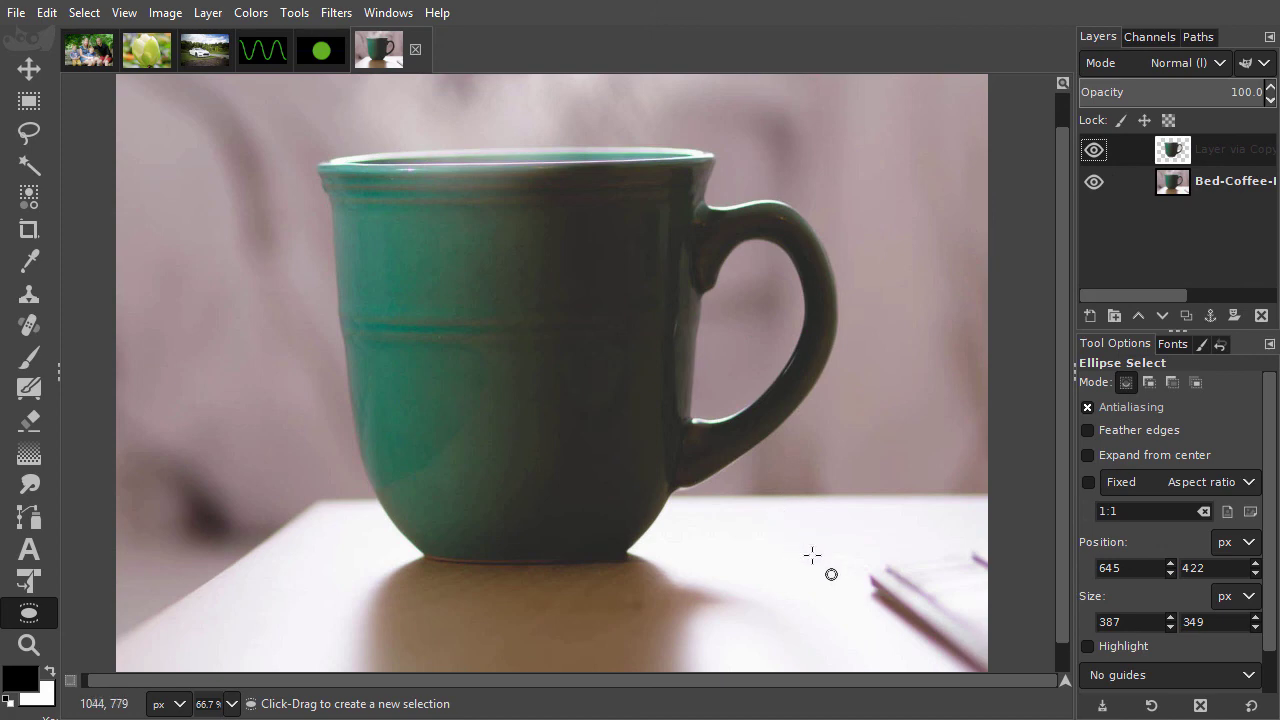
- Draw an elliptical selection about 411 × 345 px over the mug's lower right, subtract the mug layer's shape, and clear it
{"action": "left_click_drag", "start_coordinate": [811, 554], "coordinate": [538, 325]}
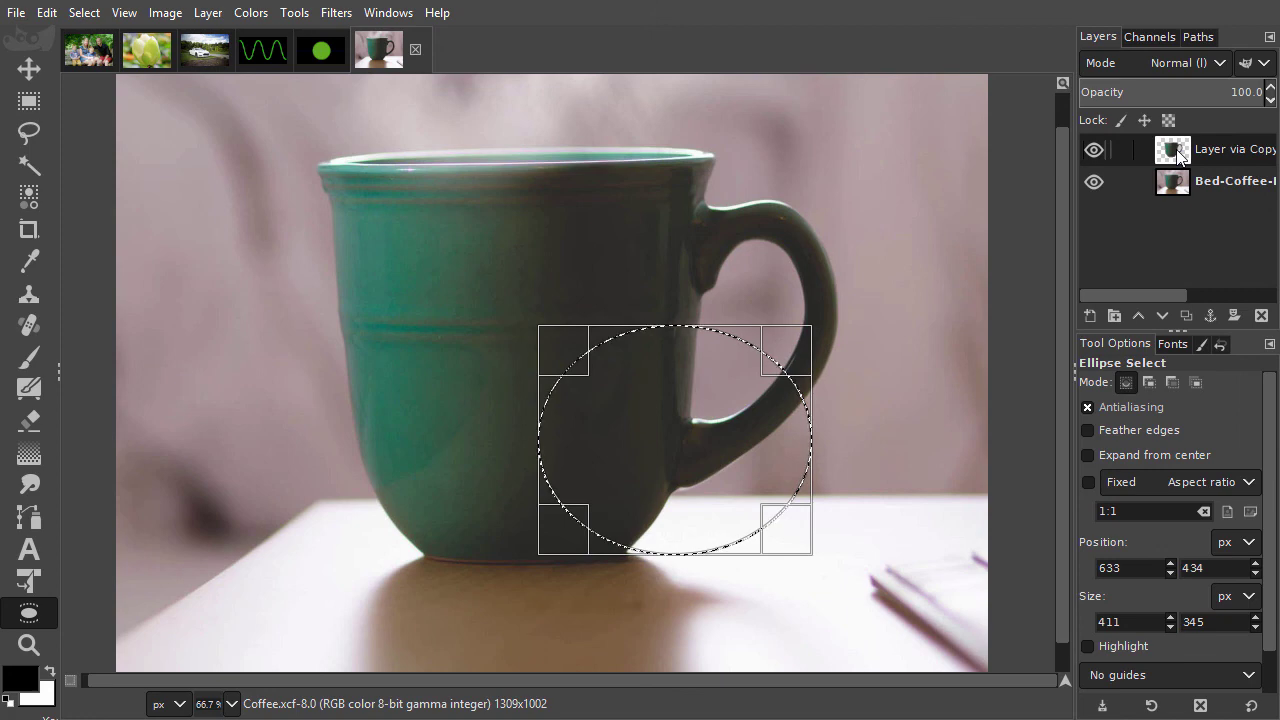
{"action": "left_click", "coordinate": [1176, 150], "text": "ctrl+alt"}
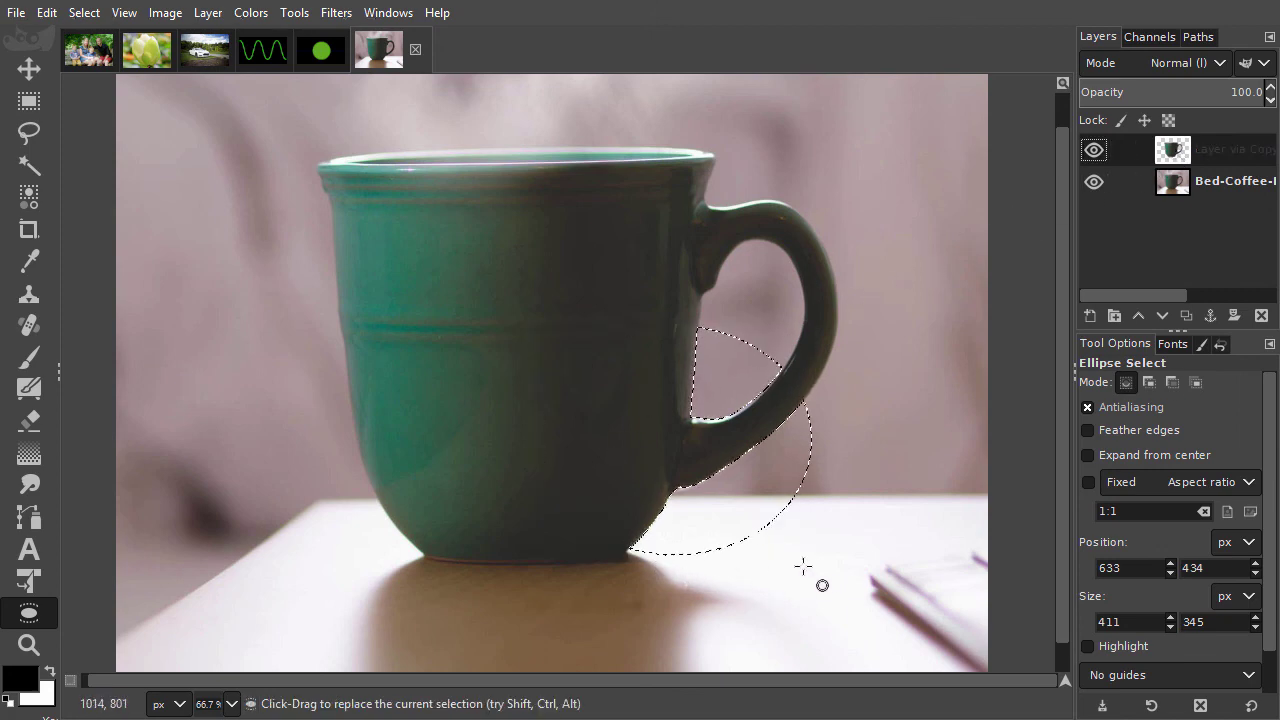
{"action": "left_click", "coordinate": [848, 540]}
- Draw an elliptical selection about 424 × 390 px over the mug's lower right, intersect it with the mug layer's shape, and clear it
{"action": "left_click_drag", "start_coordinate": [820, 562], "coordinate": [536, 302]}
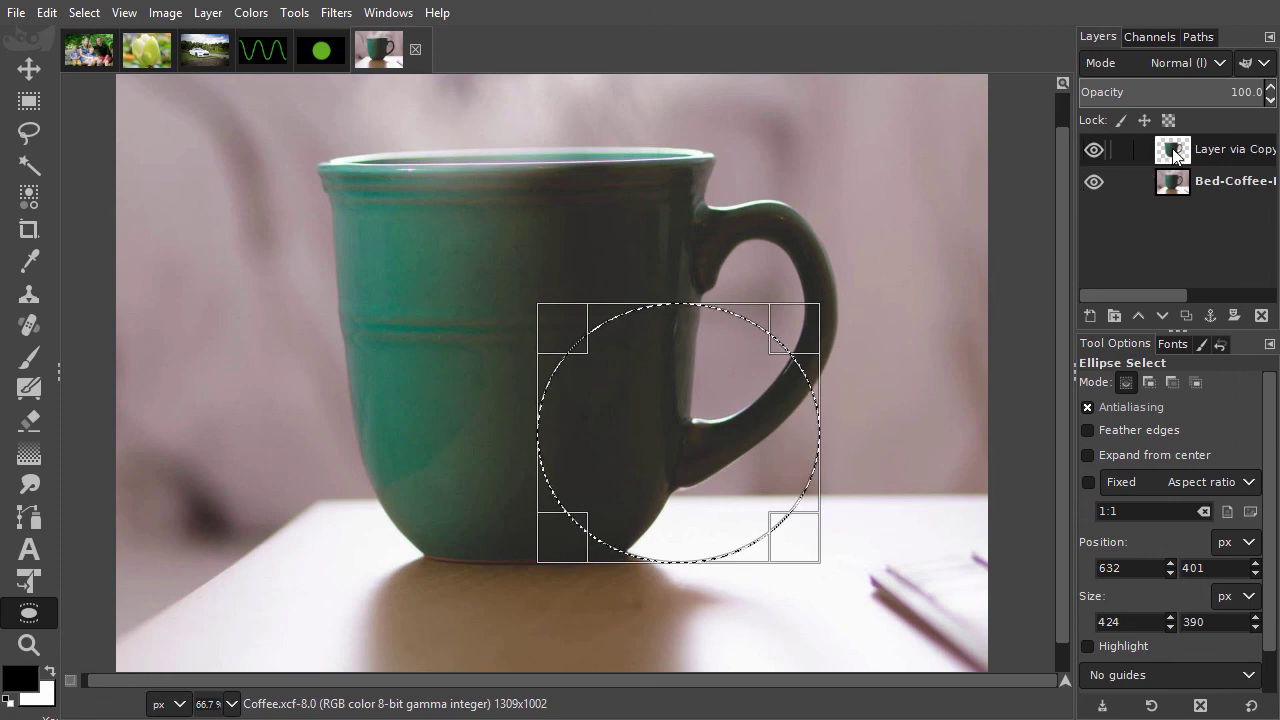
{"action": "left_click", "coordinate": [1172, 152], "text": "ctrl+alt+shift"}
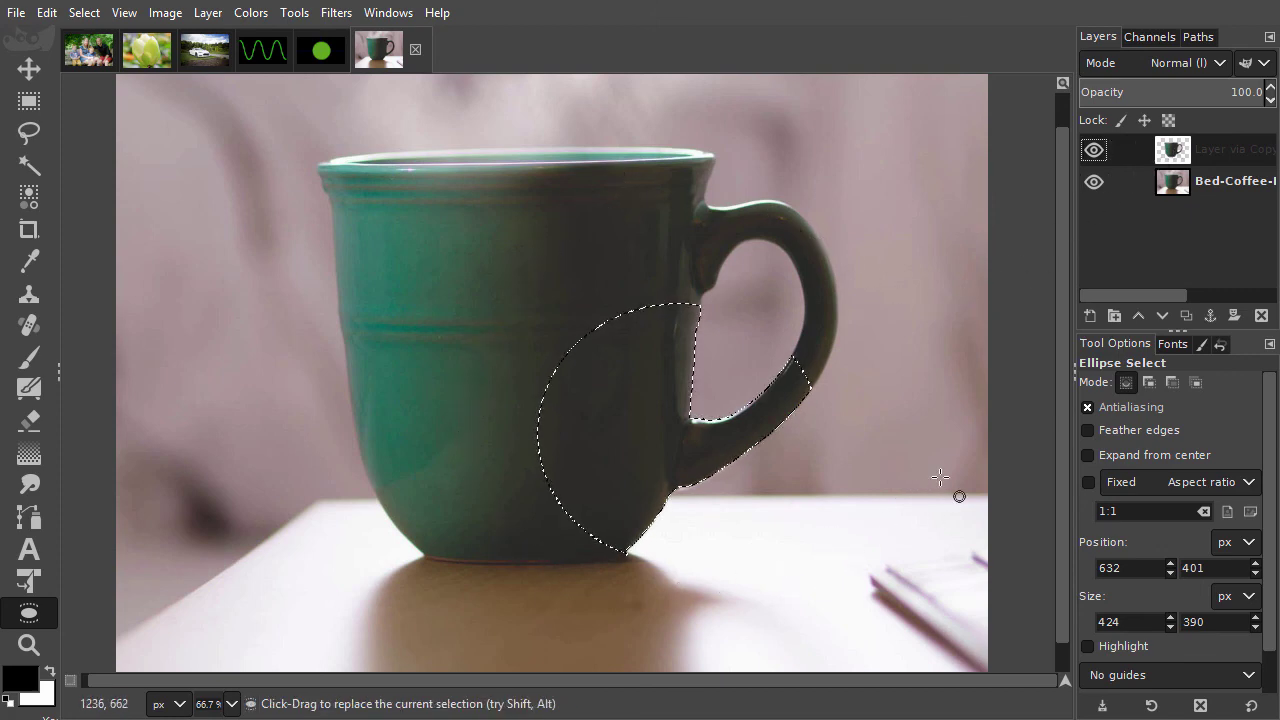
{"action": "key", "text": "ctrl+shift+a"}
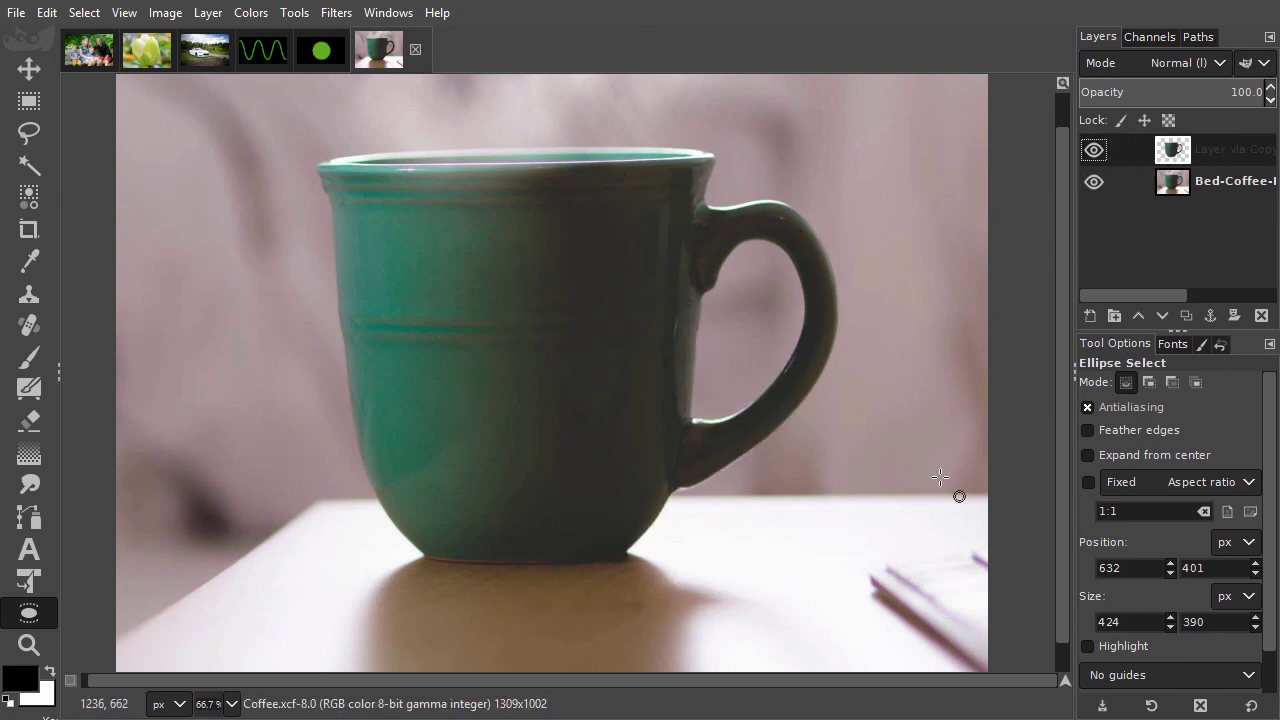
- Apply Hue-Saturation to the original coffee photo layer with the hue set to 140.5
{"action": "left_click", "coordinate": [1183, 193]}
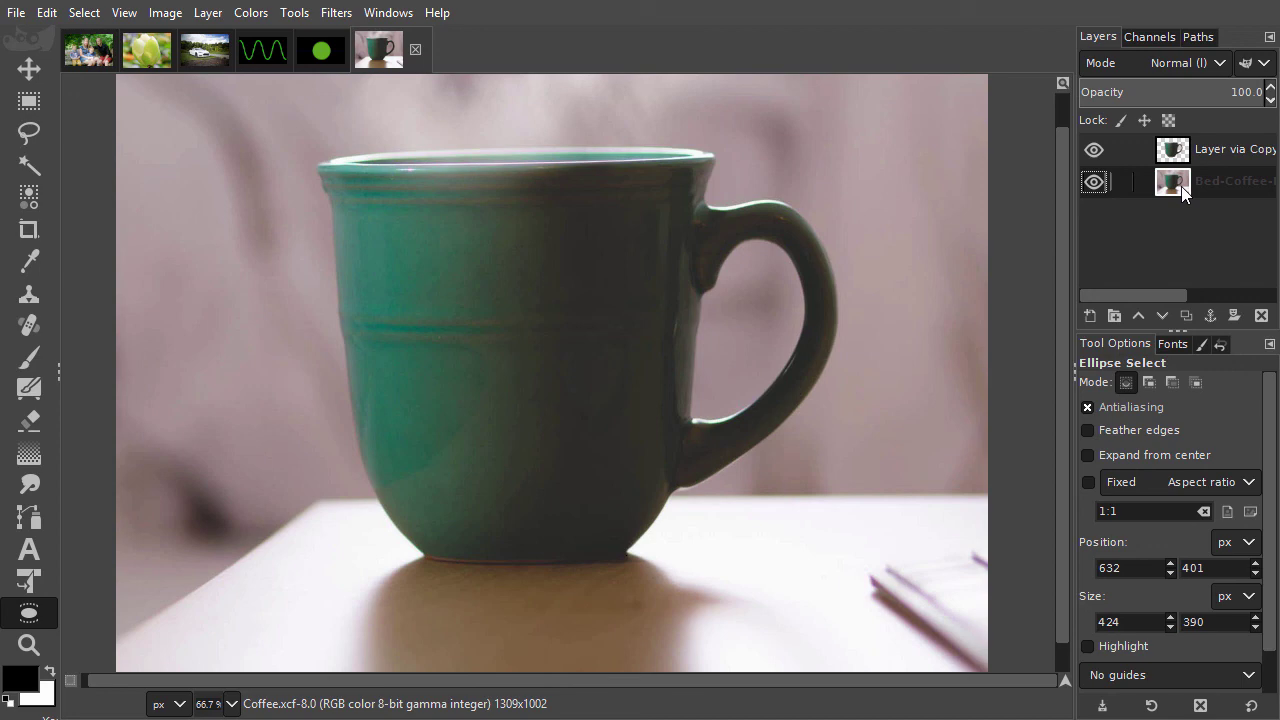
{"action": "key", "text": "ctrl+u"}
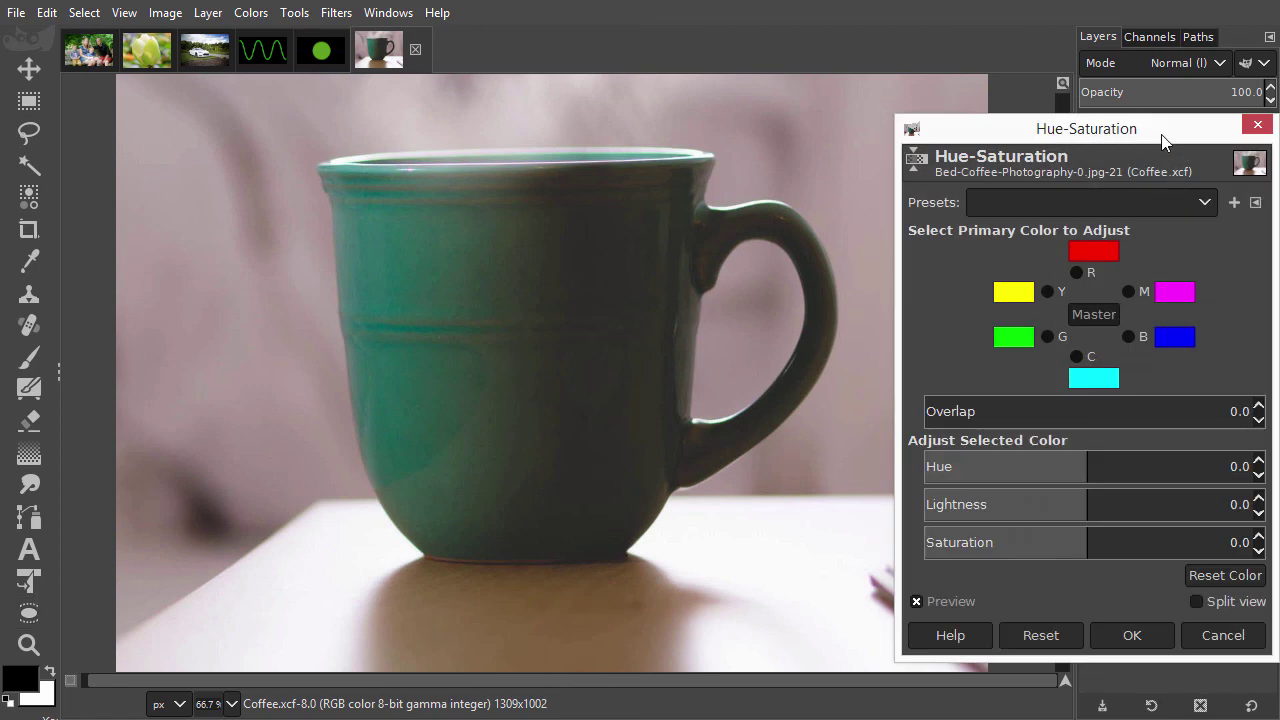
{"action": "left_click_drag", "start_coordinate": [1163, 134], "coordinate": [1121, 72]}
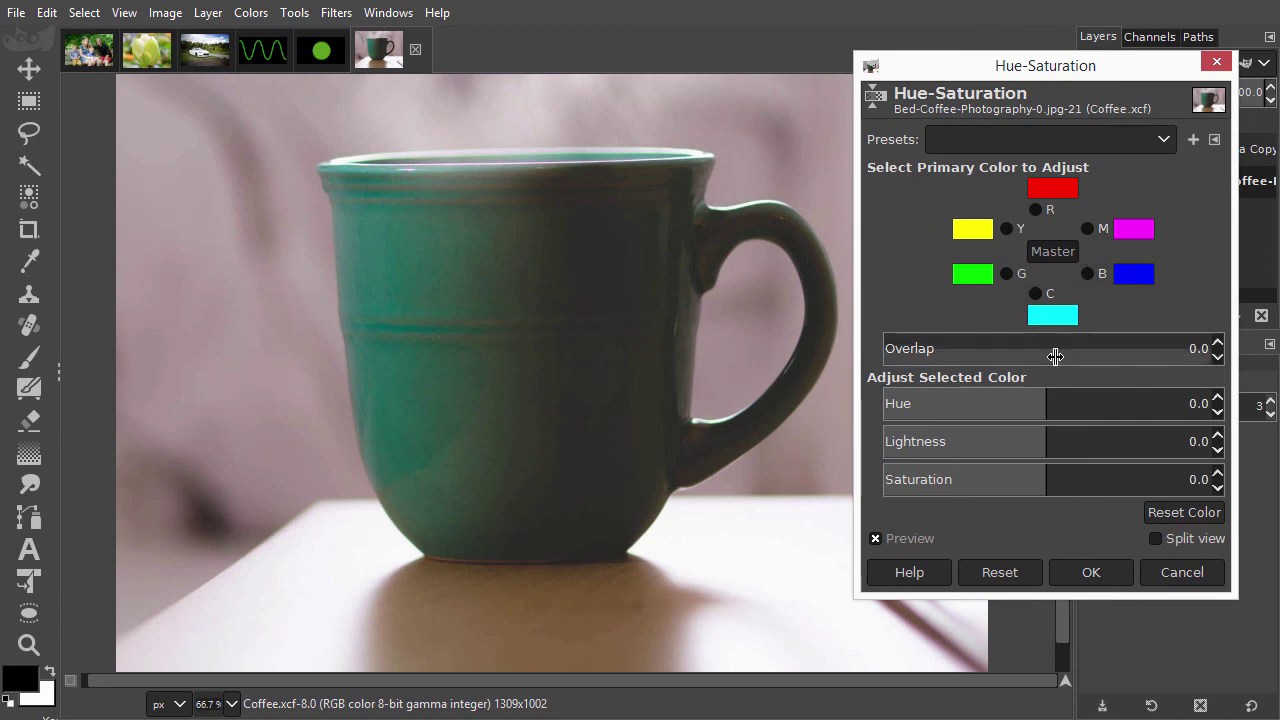
{"action": "left_click_drag", "start_coordinate": [1047, 403], "coordinate": [1175, 401]}
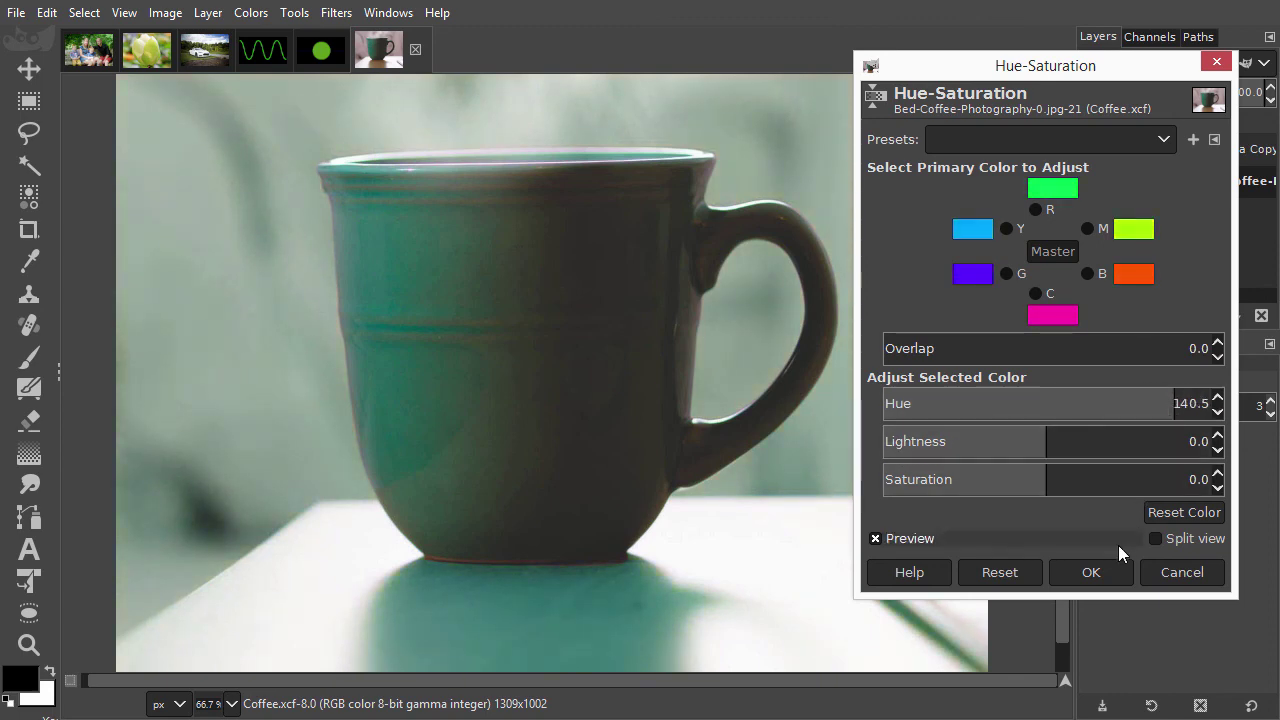
{"action": "left_click", "coordinate": [1091, 572]}
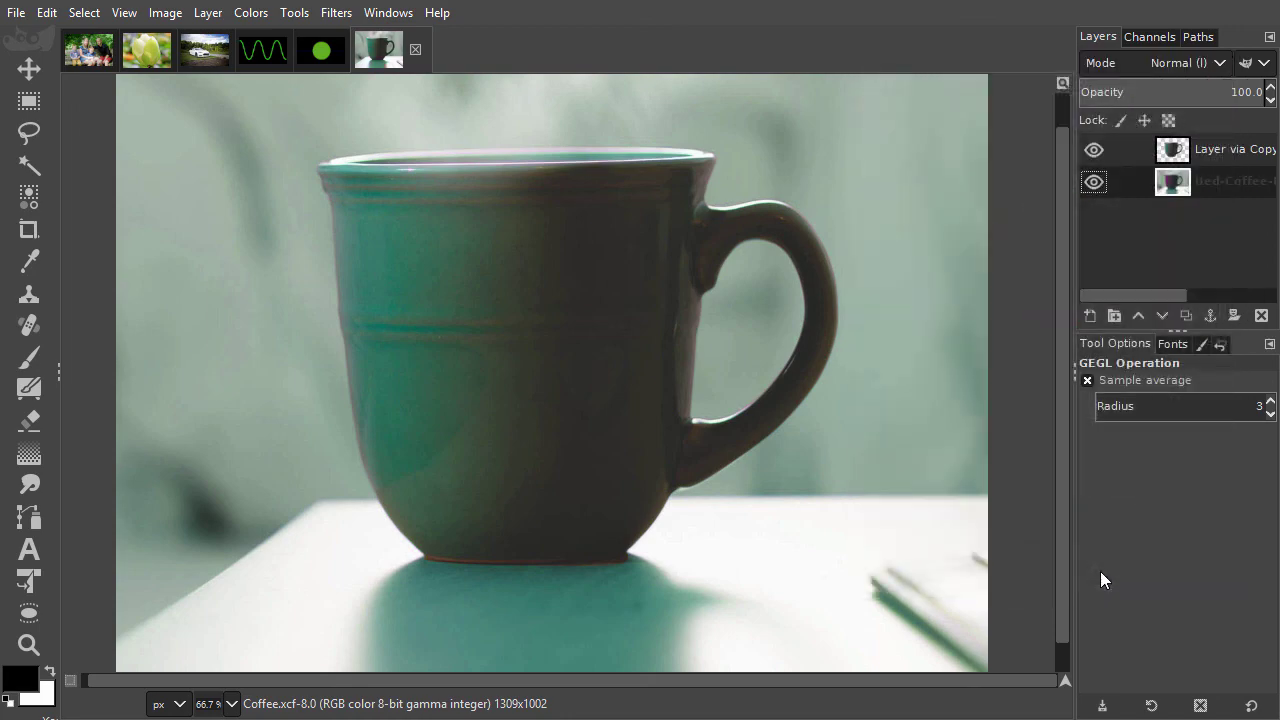